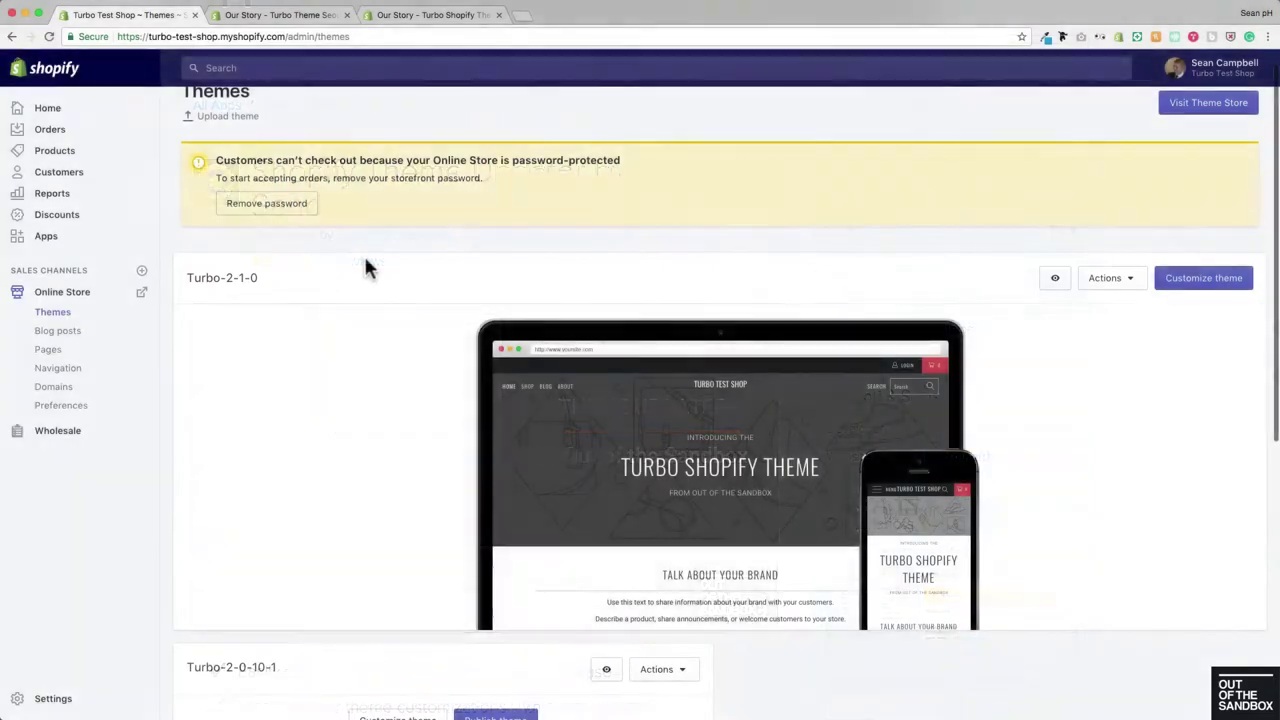
Open the About Us page from the online store's pages and choose page.details as its template suffix
scroll(364, 265, "up", 1)
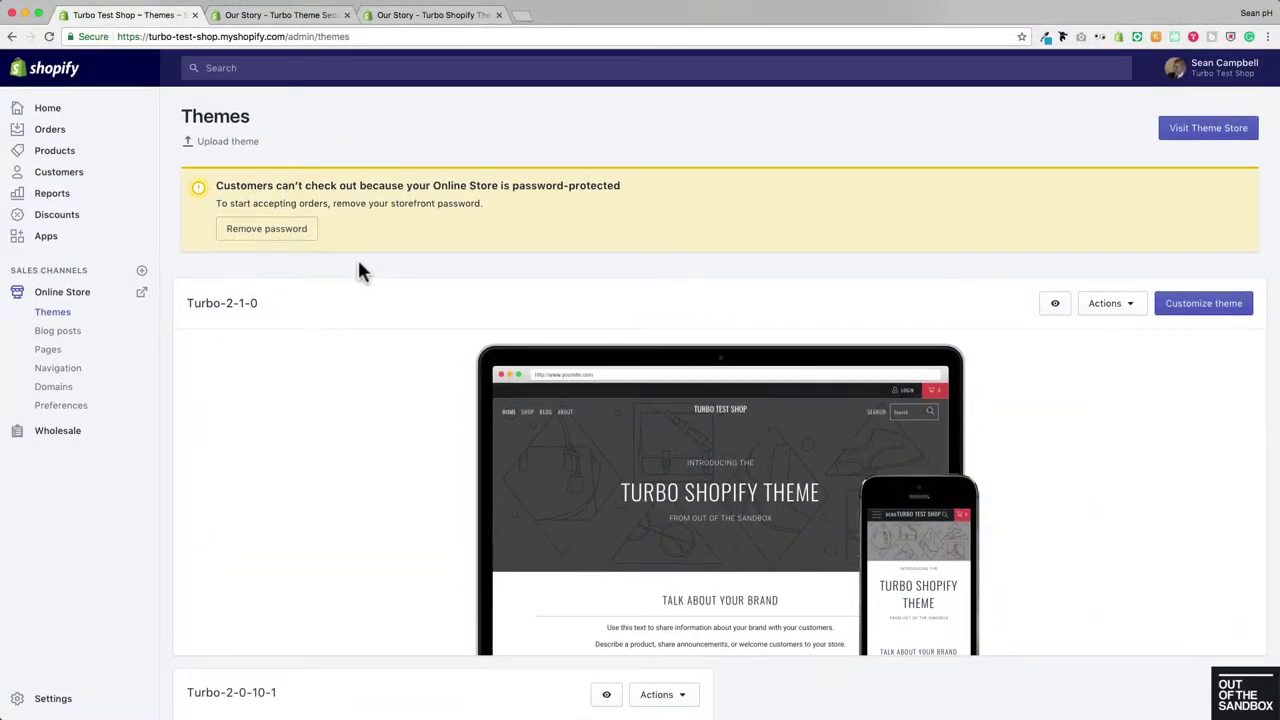
left_click(64, 295)
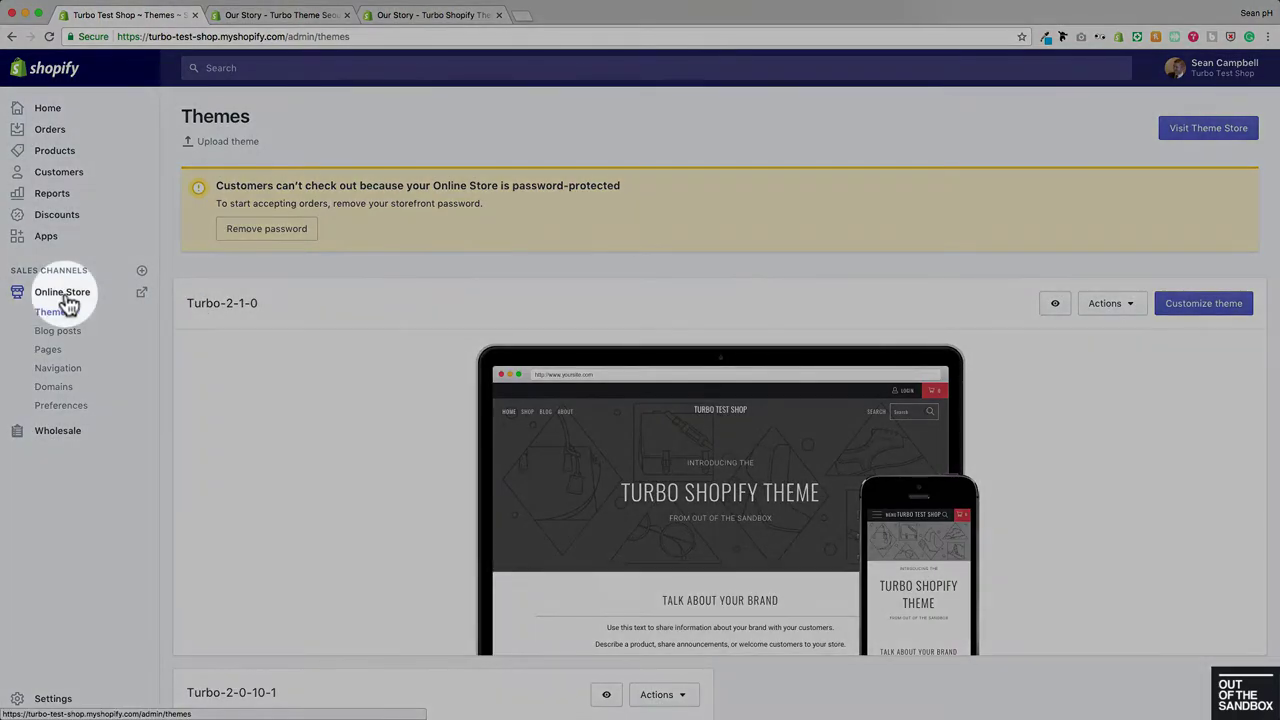
left_click(44, 353)
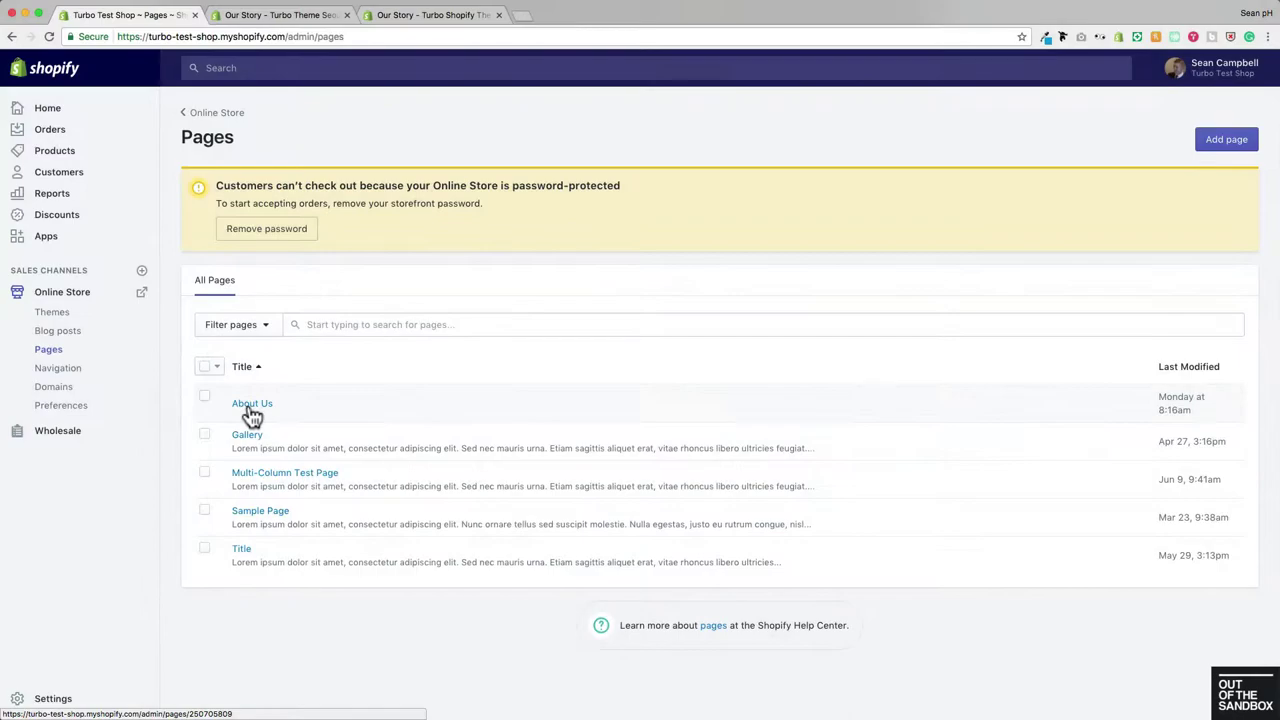
left_click(245, 406)
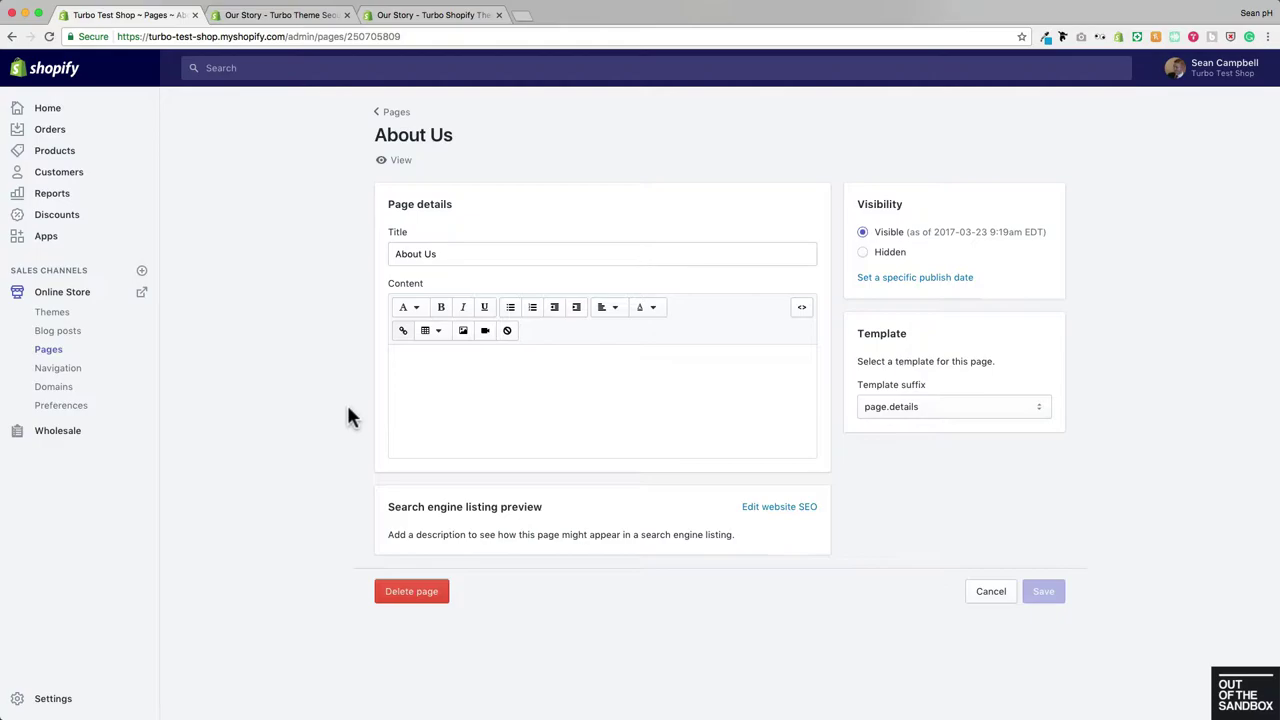
left_click(1029, 414)
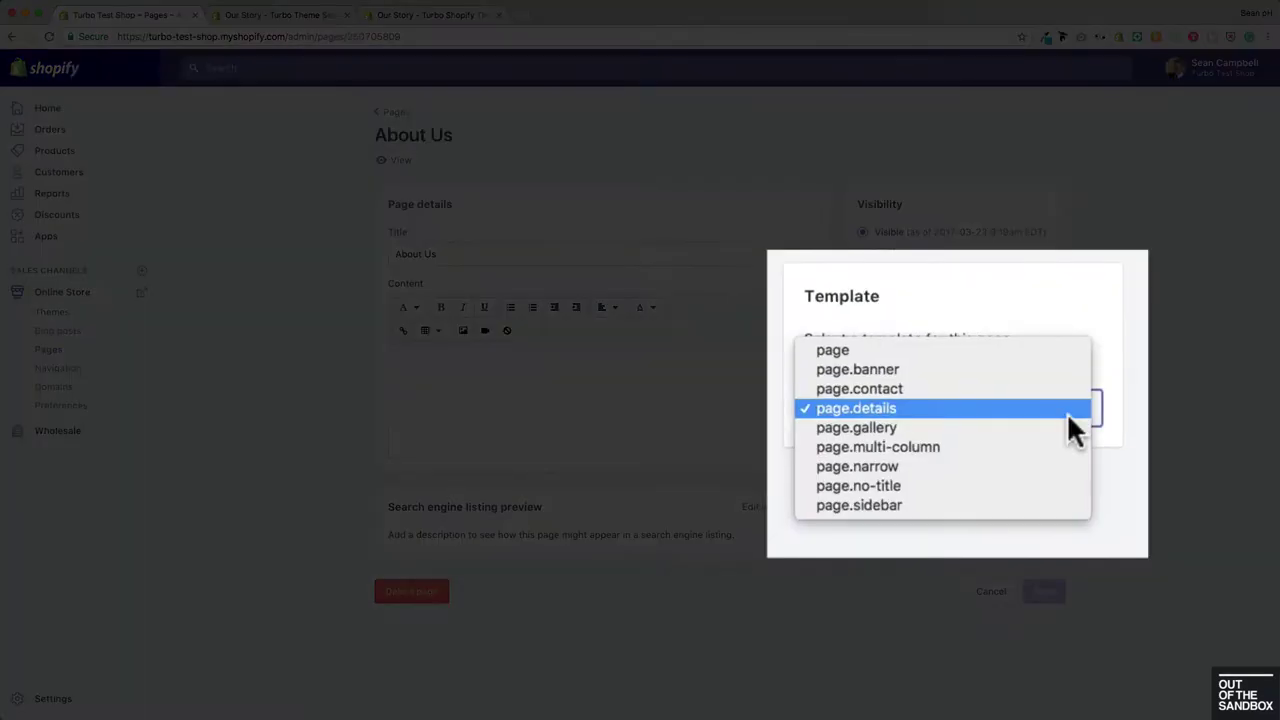
left_click(864, 404)
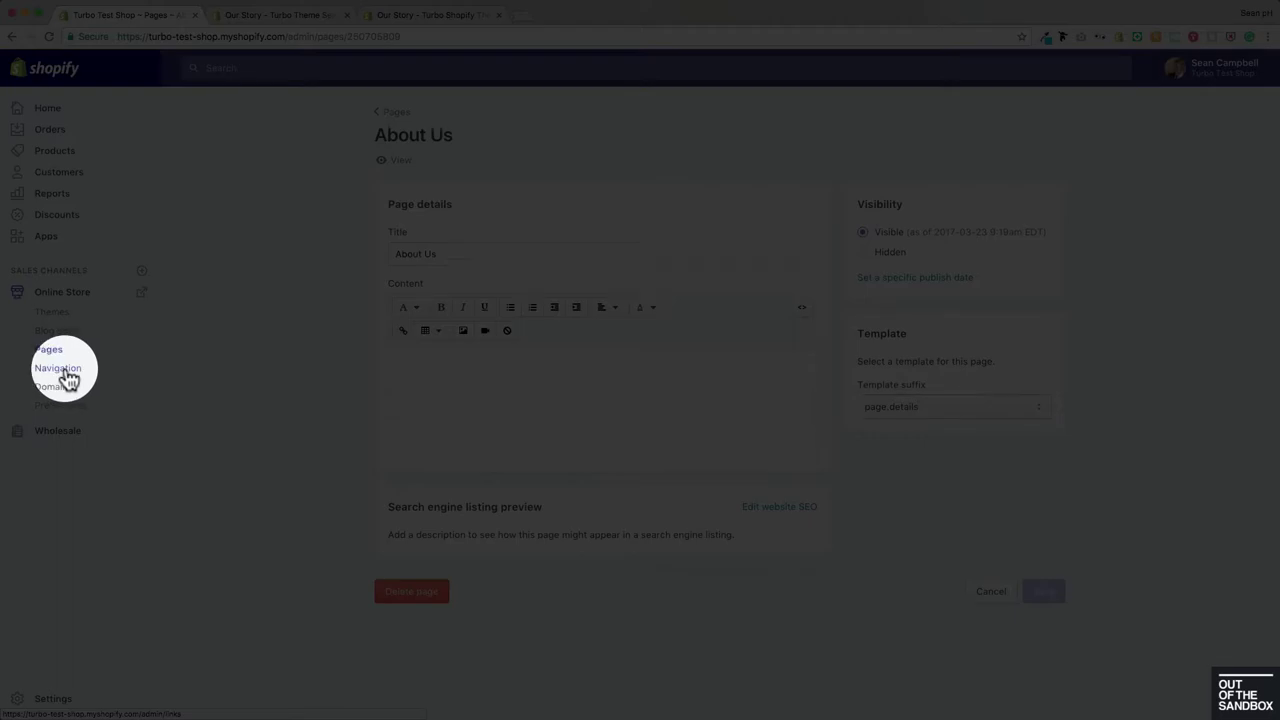
Open the Main menu in the store's navigation to check the link to the About Us page
left_click(62, 370)
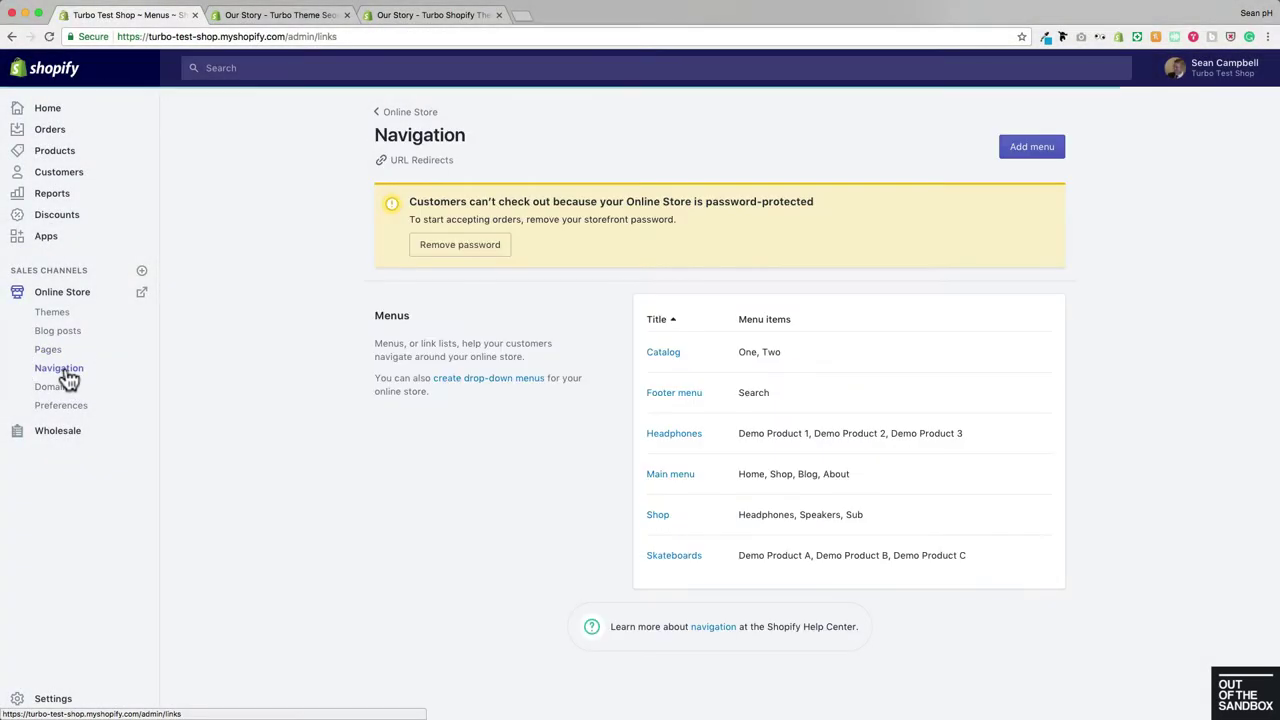
left_click(672, 478)
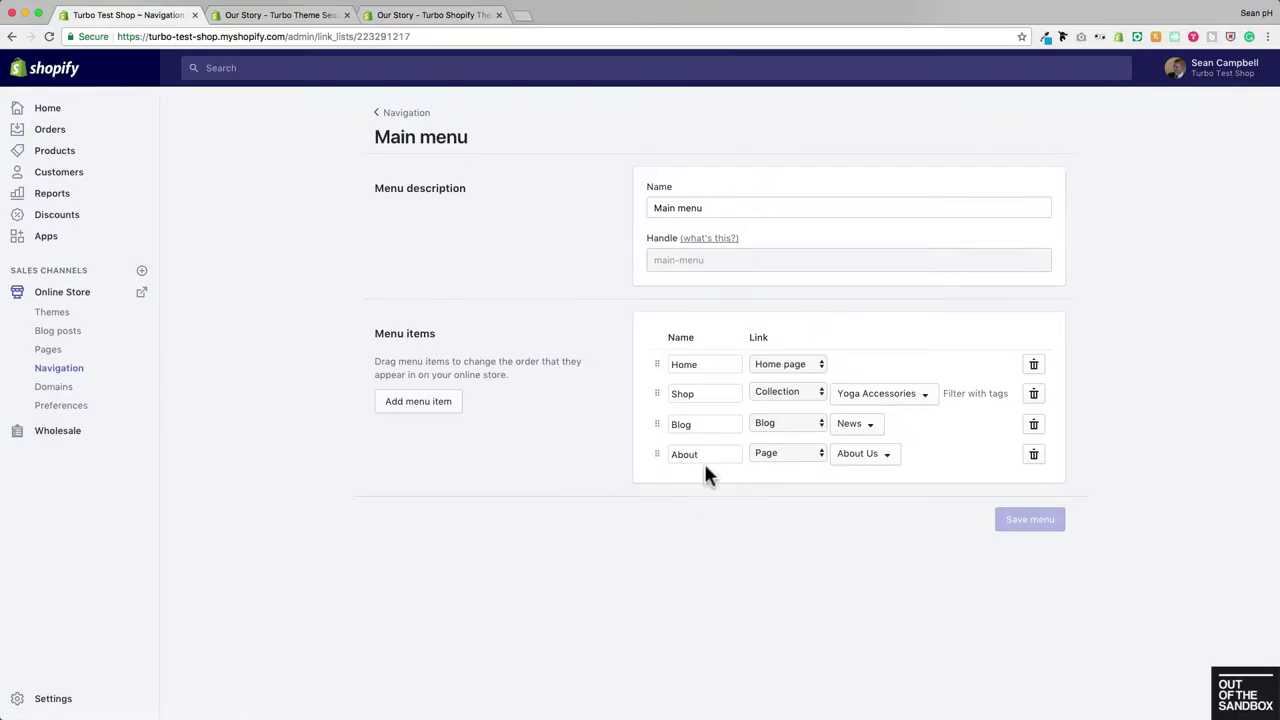
Customize the Turbo-2-1-0 theme, go to the About page in the preview and open its Page section
left_click(56, 314)
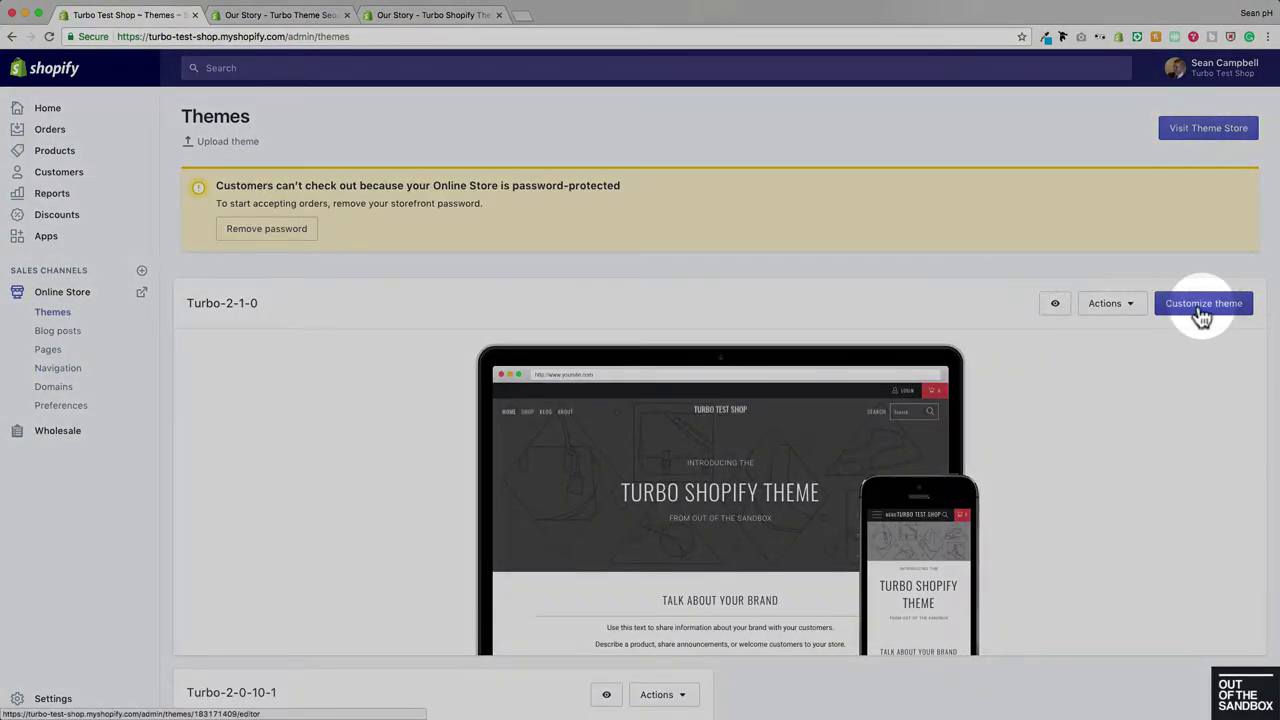
left_click(1201, 312)
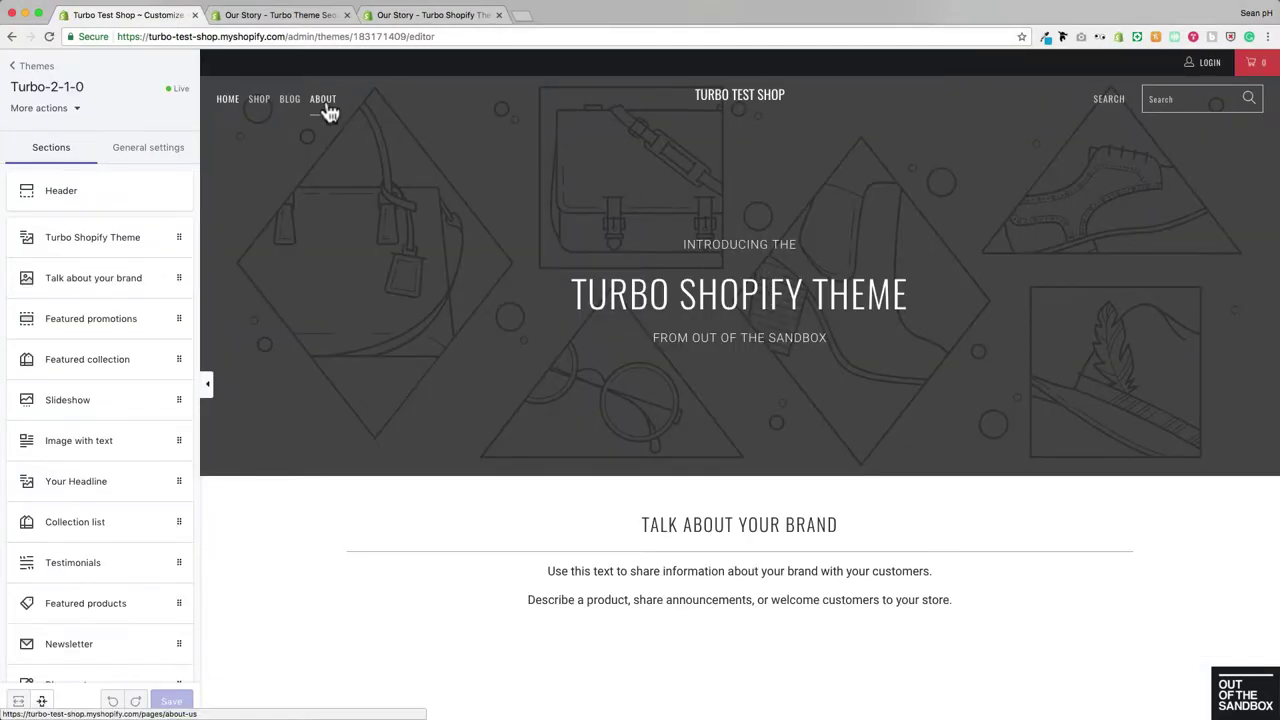
left_click(326, 106)
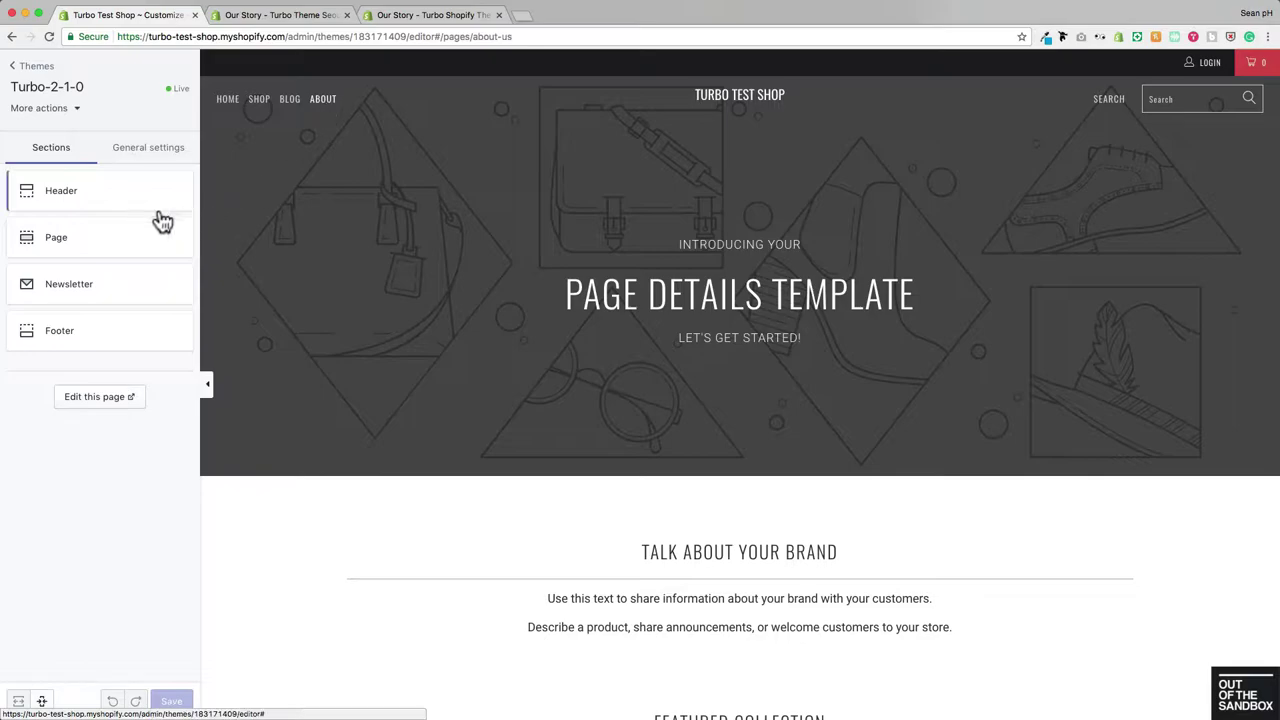
left_click(92, 253)
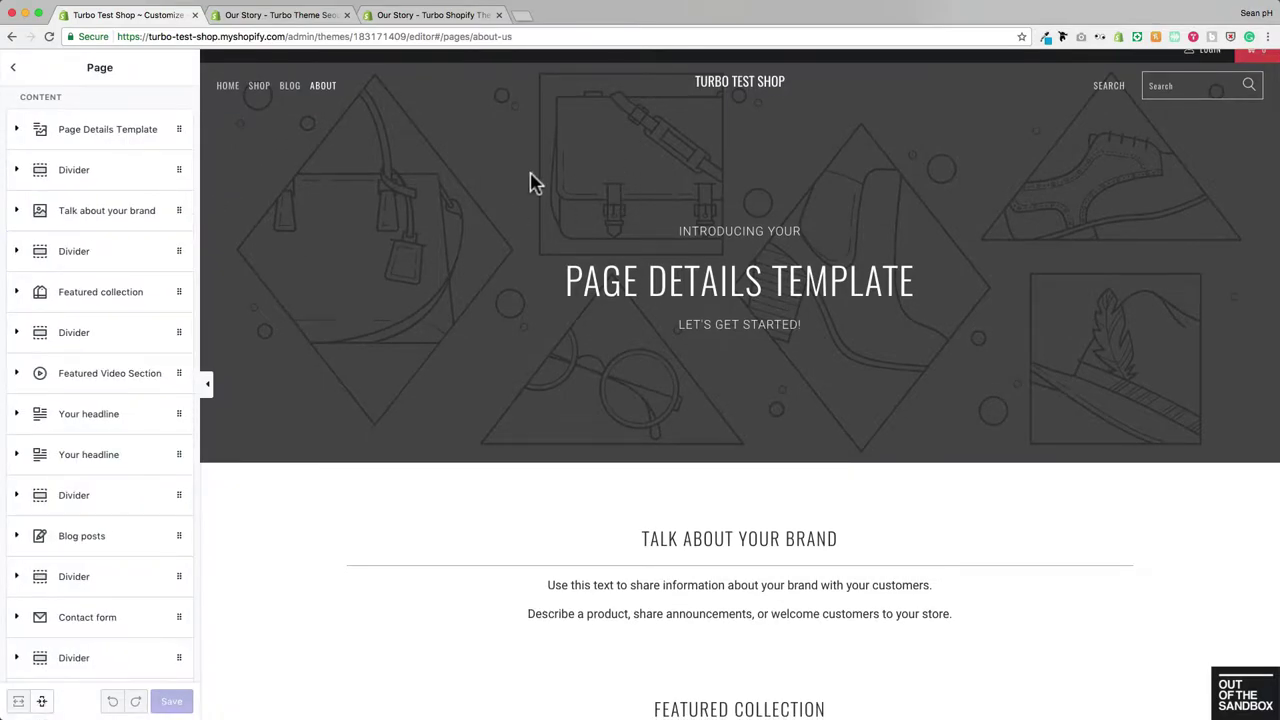
Review the About page preview from the banner down to the newsletter signup
scroll(533, 183, "down", 15)
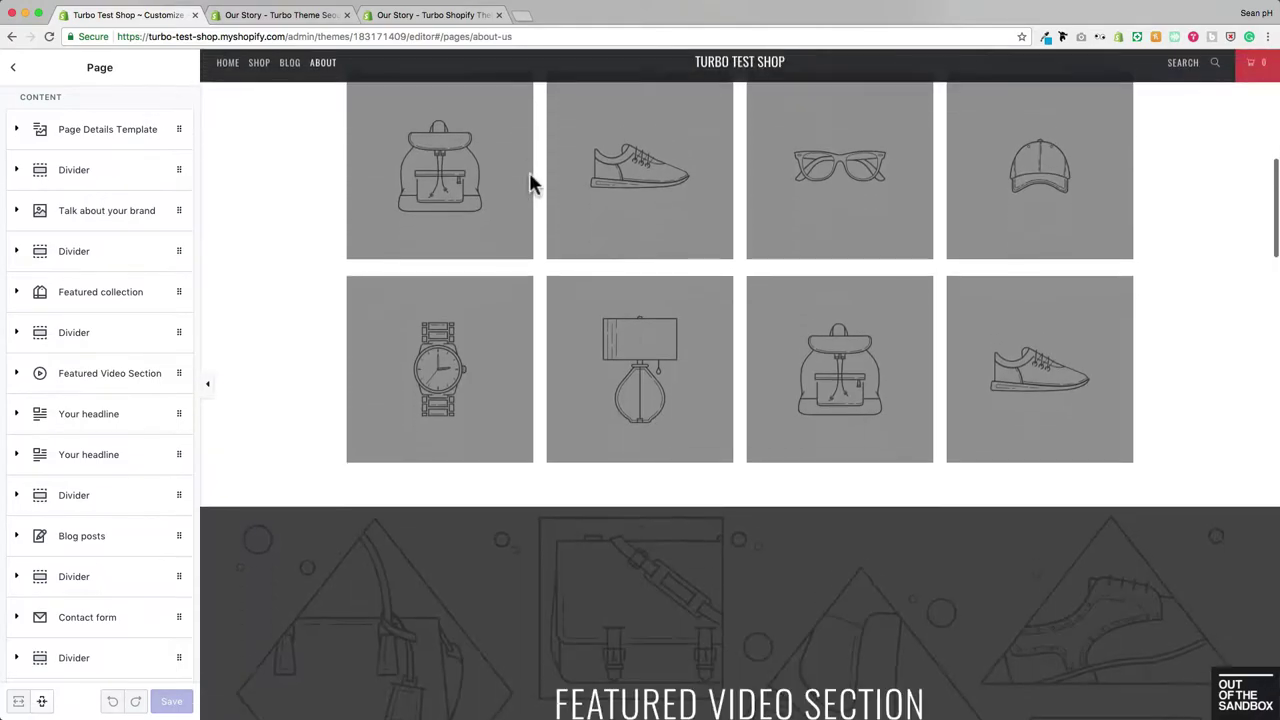
scroll(533, 183, "down", 12)
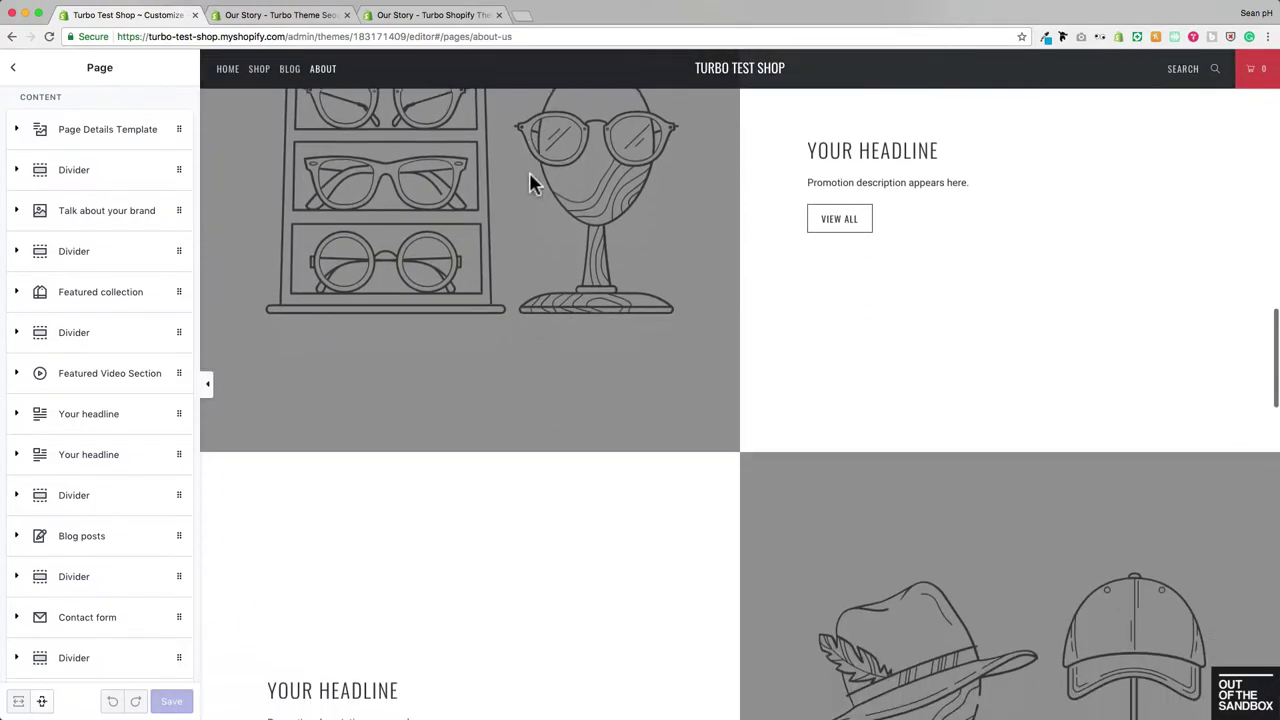
scroll(531, 183, "down", 12)
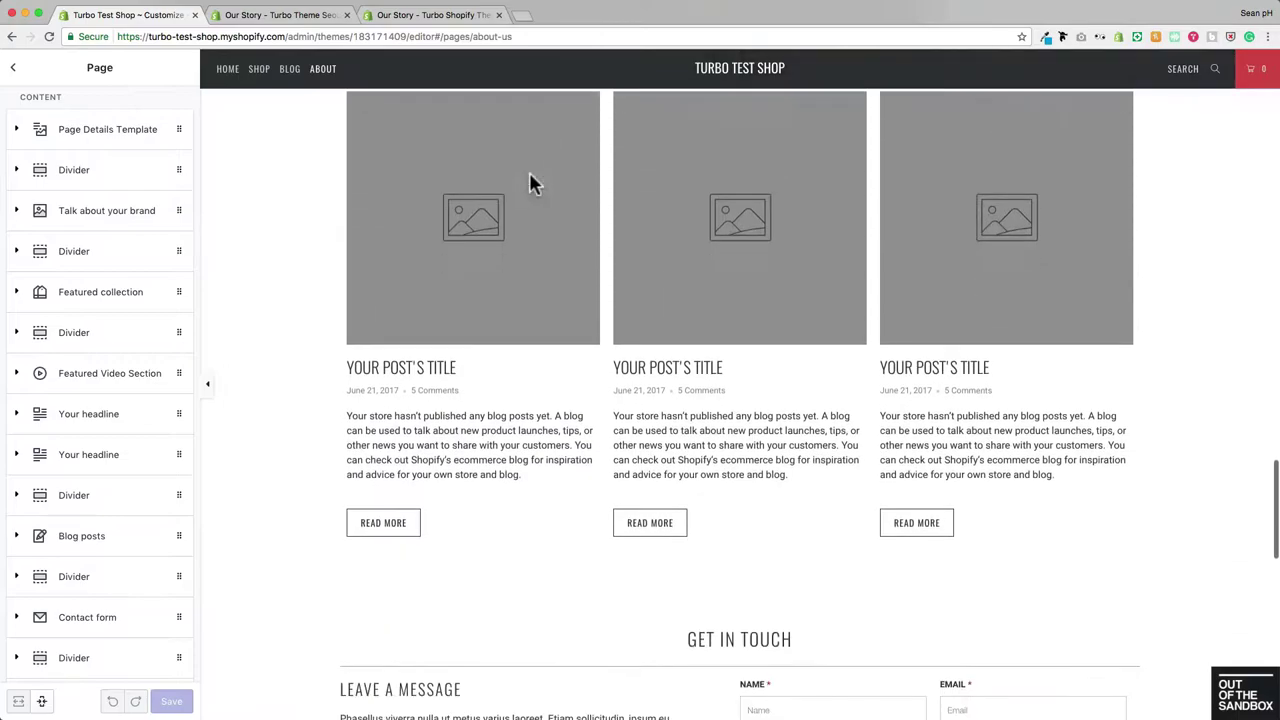
scroll(531, 183, "down", 5)
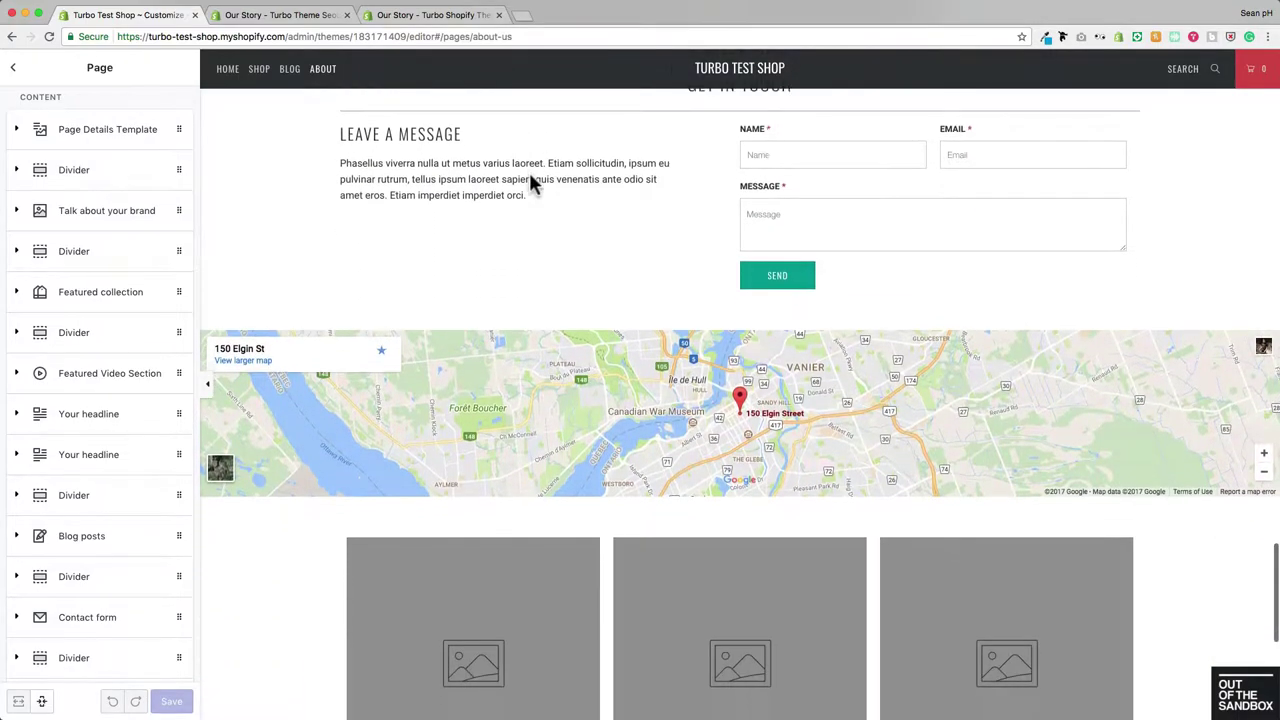
scroll(530, 183, "down", 6)
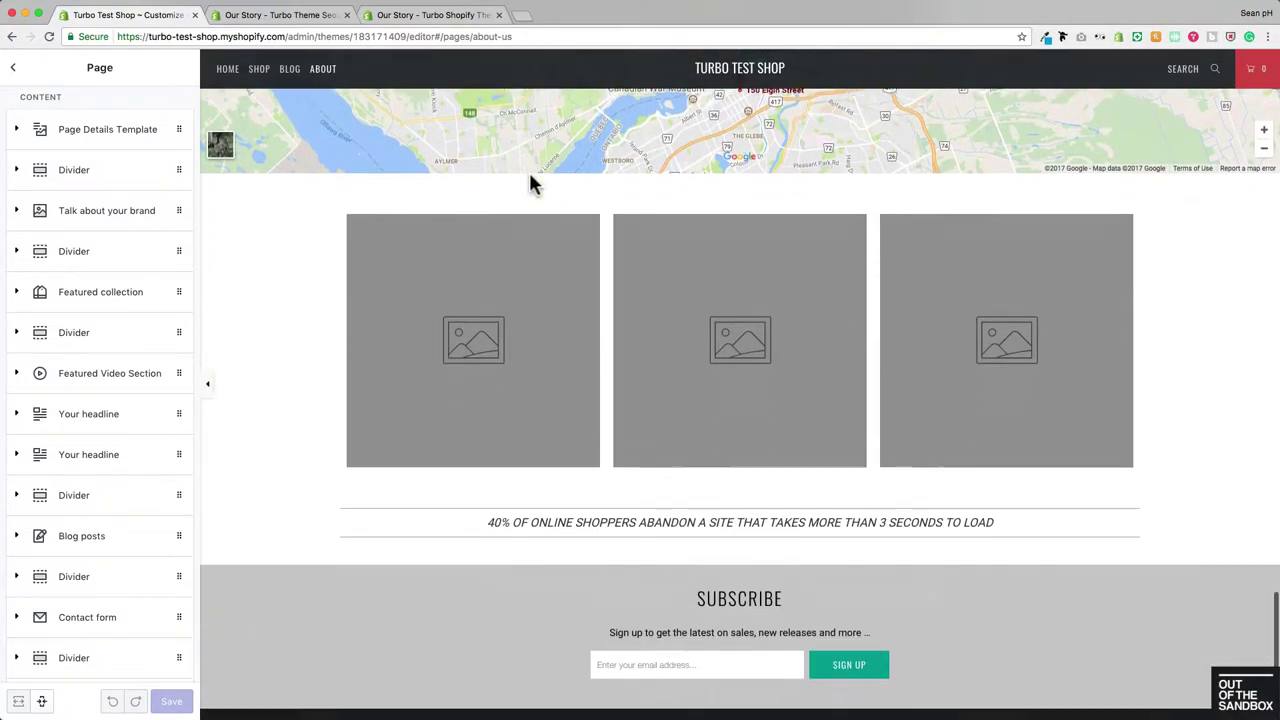
scroll(529, 183, "down", 2)
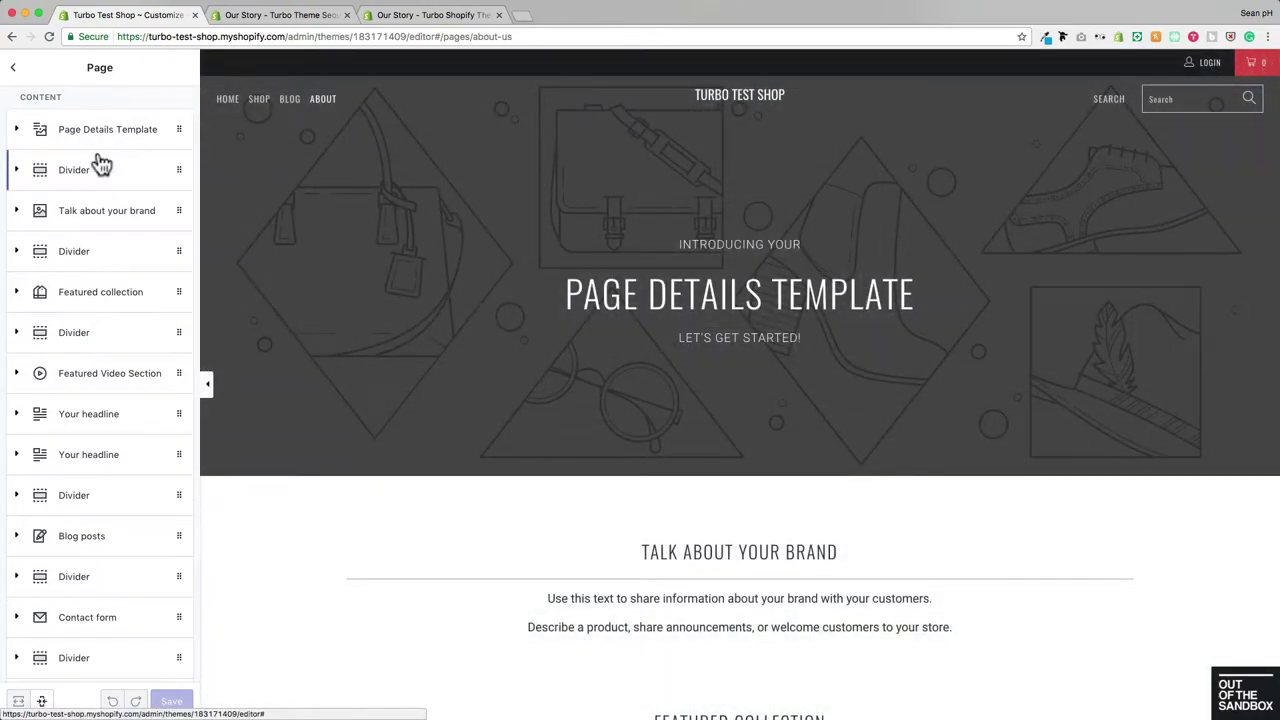
Look through the Page section's content blocks and the block types available to add
scroll(100, 163, "down", 6)
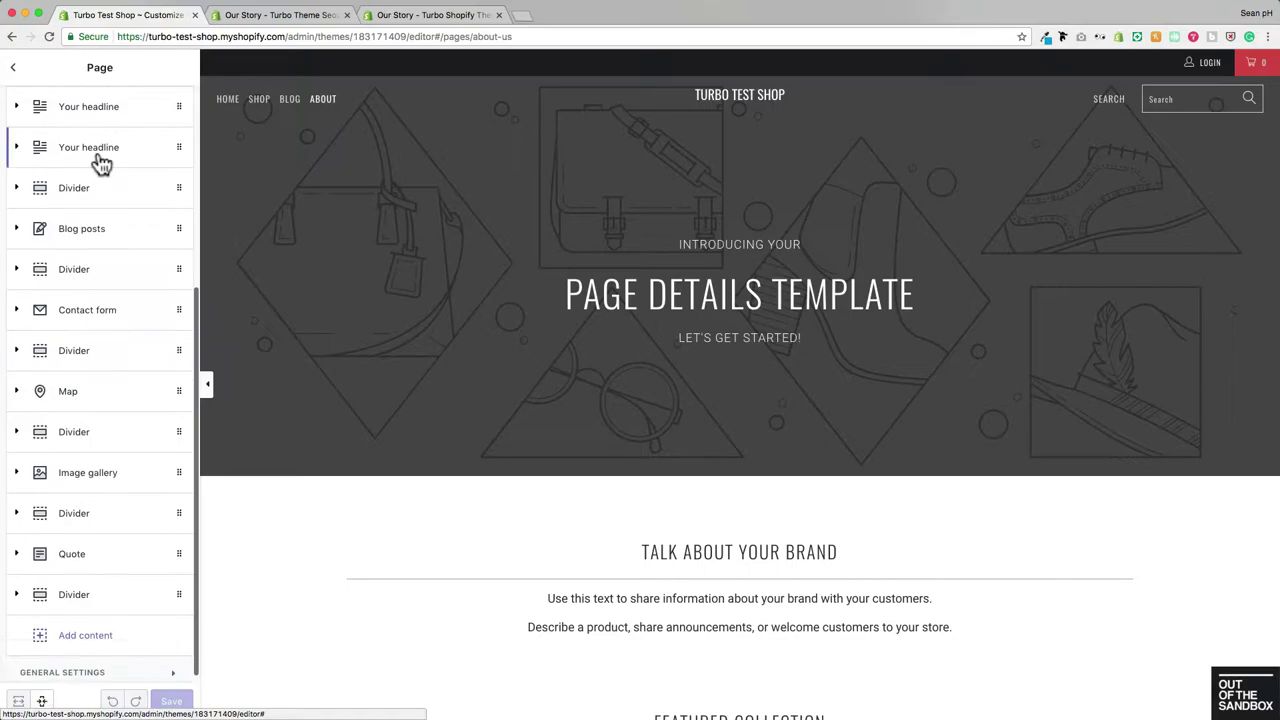
left_click(85, 640)
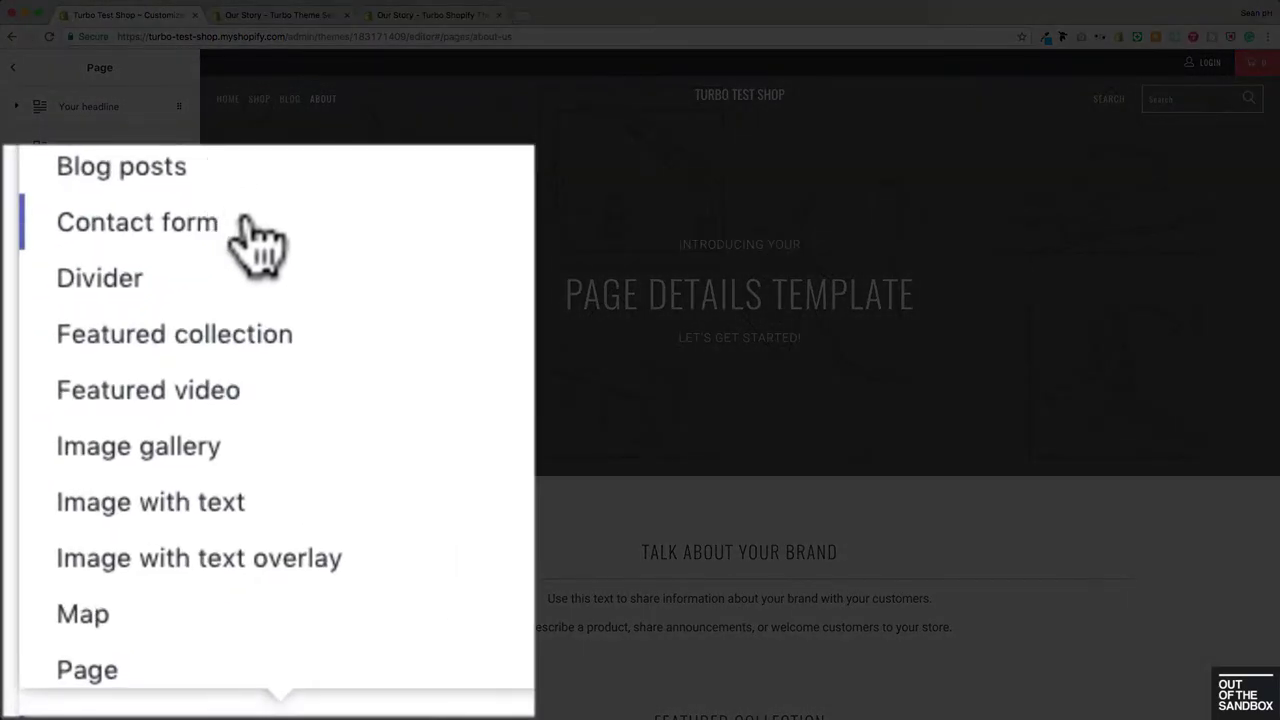
scroll(88, 438, "down", 3)
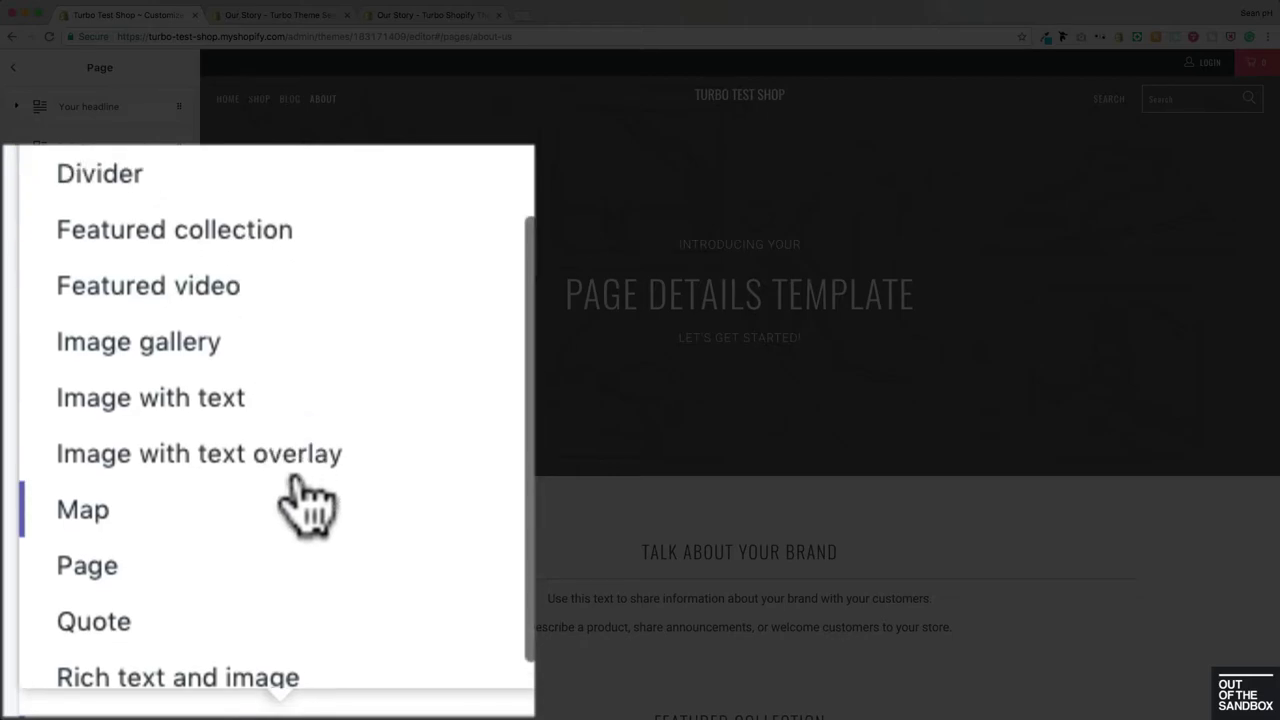
scroll(309, 507, "up", 2)
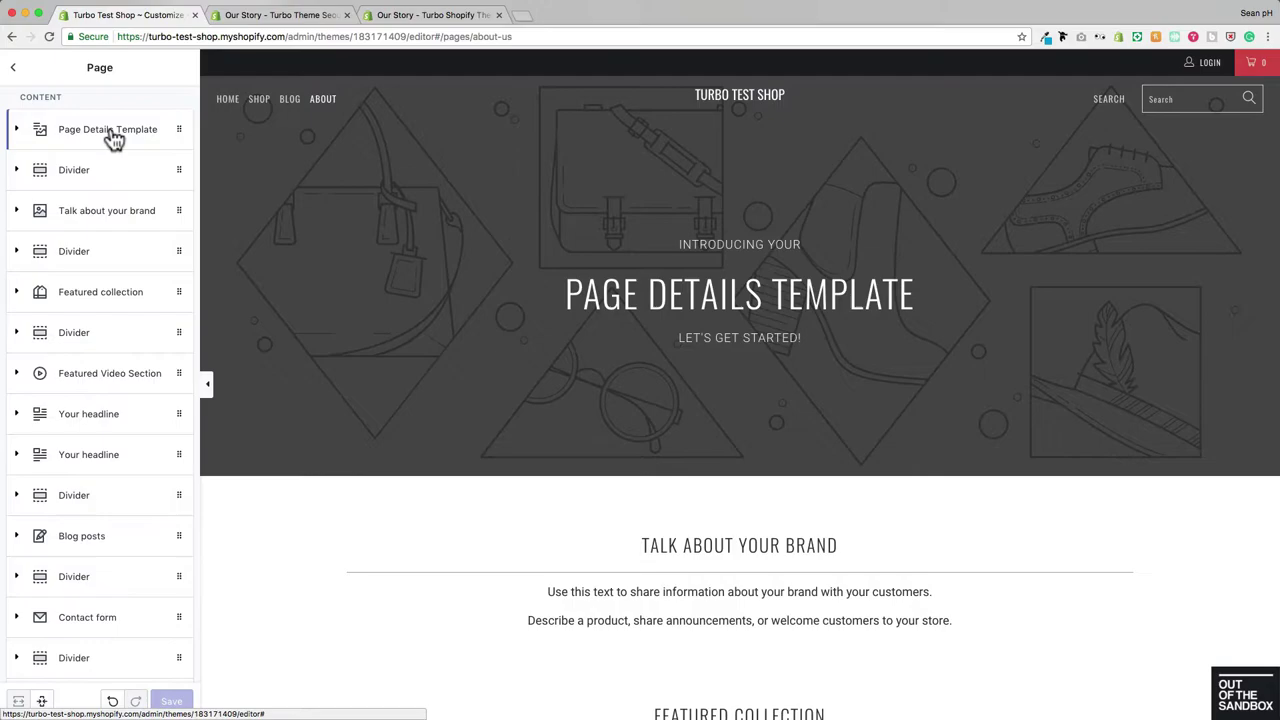
Upload the photo of the man with the leather bag as the Page Details Template block's image
left_click(113, 135)
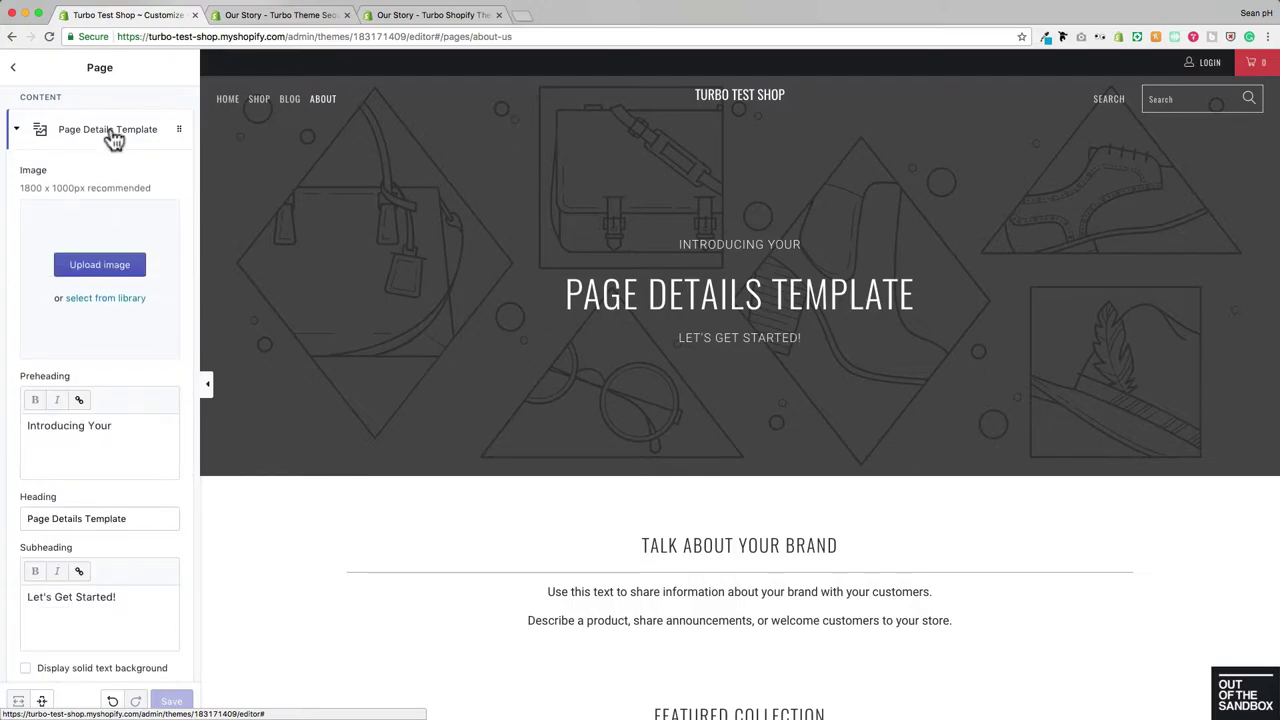
left_click(112, 268)
double_click(581, 170)
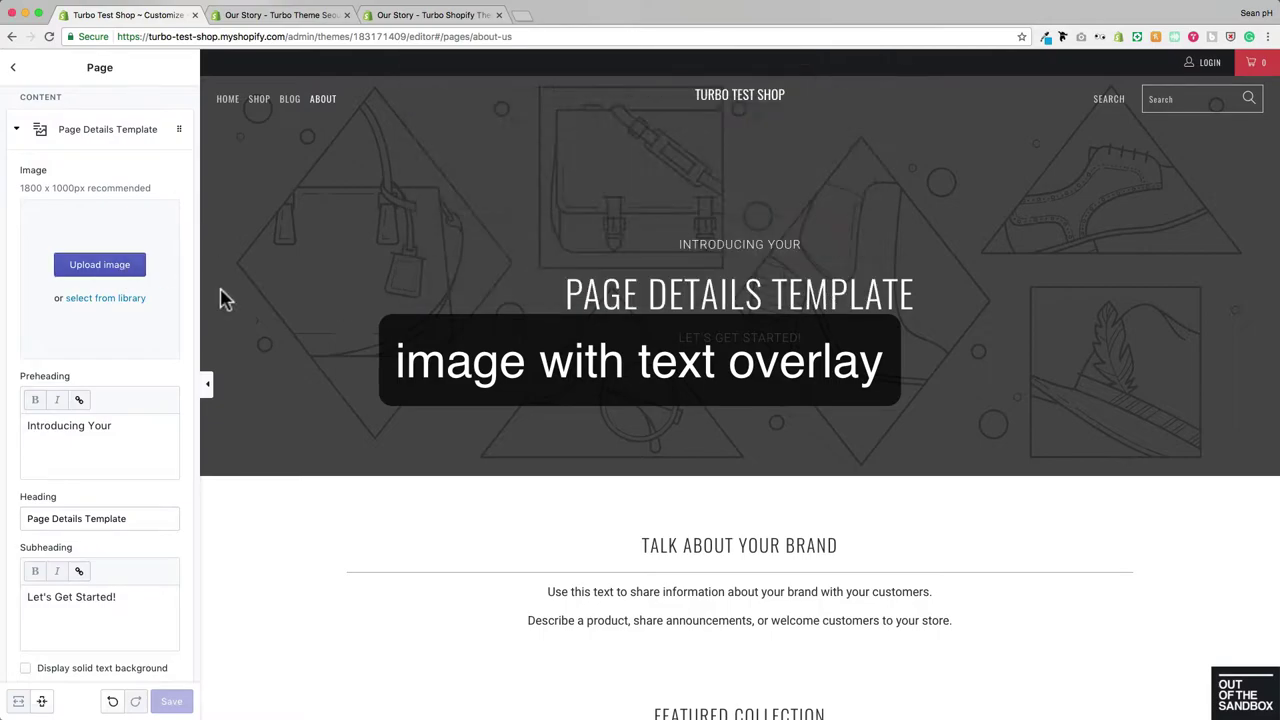
Clear the banner block's preheading and subheading, and set its heading to "About Us"
scroll(118, 238, "down", 5)
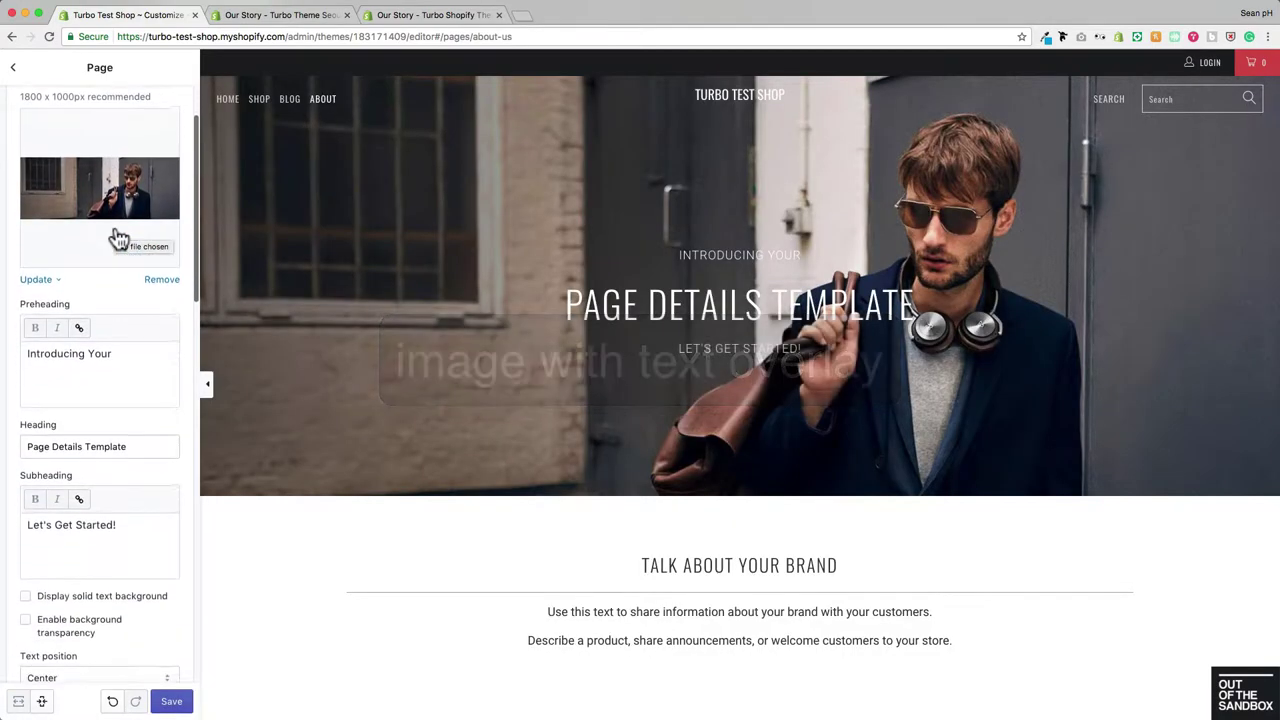
scroll(118, 238, "down", 1)
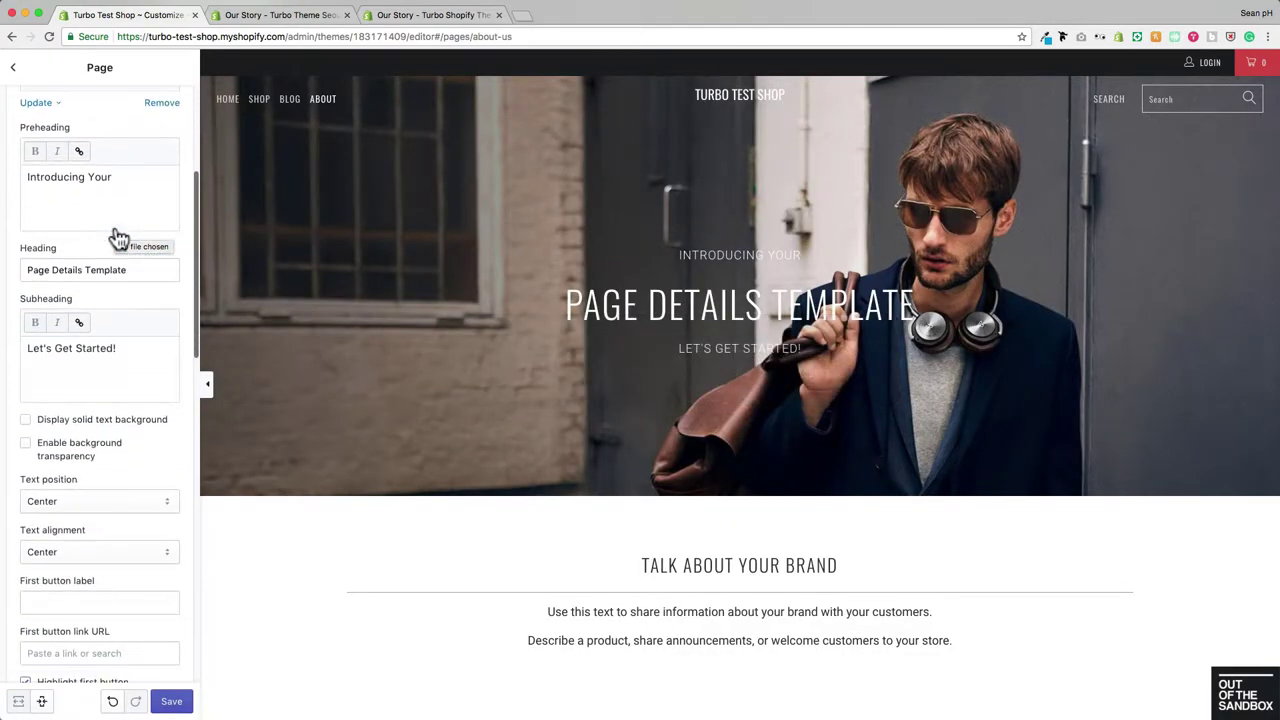
scroll(118, 238, "down", 2)
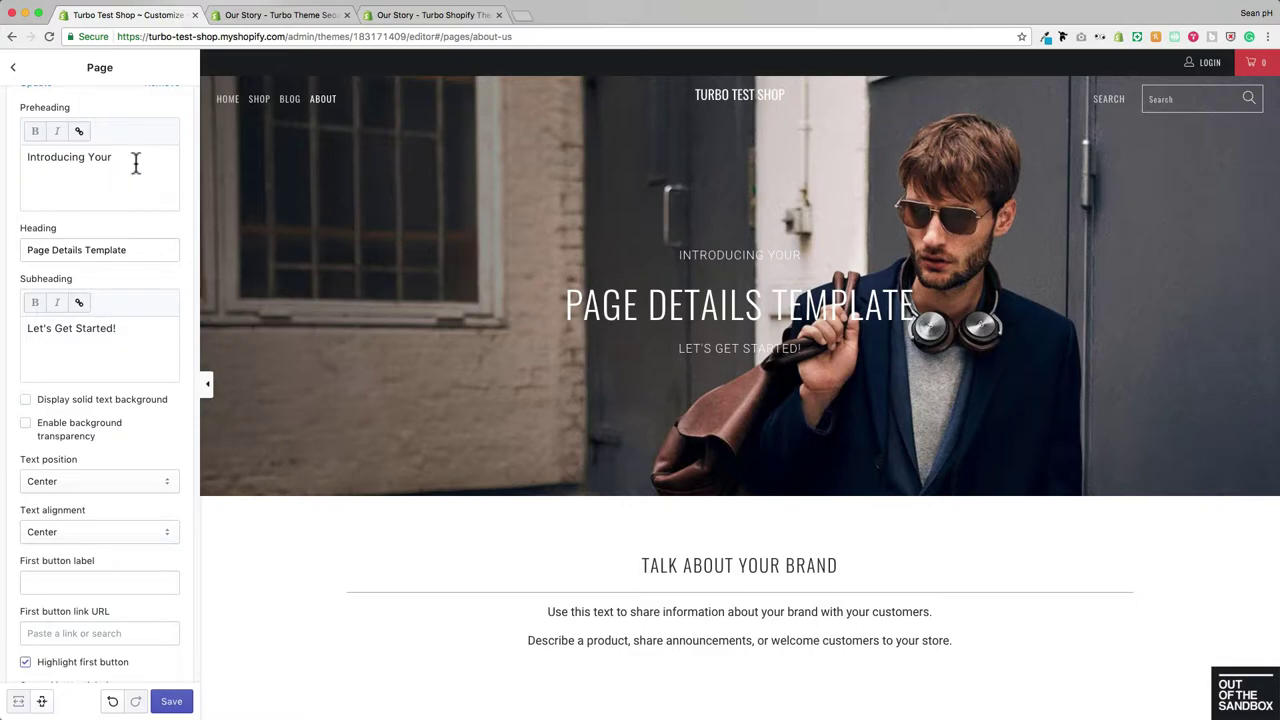
triple_click(137, 176)
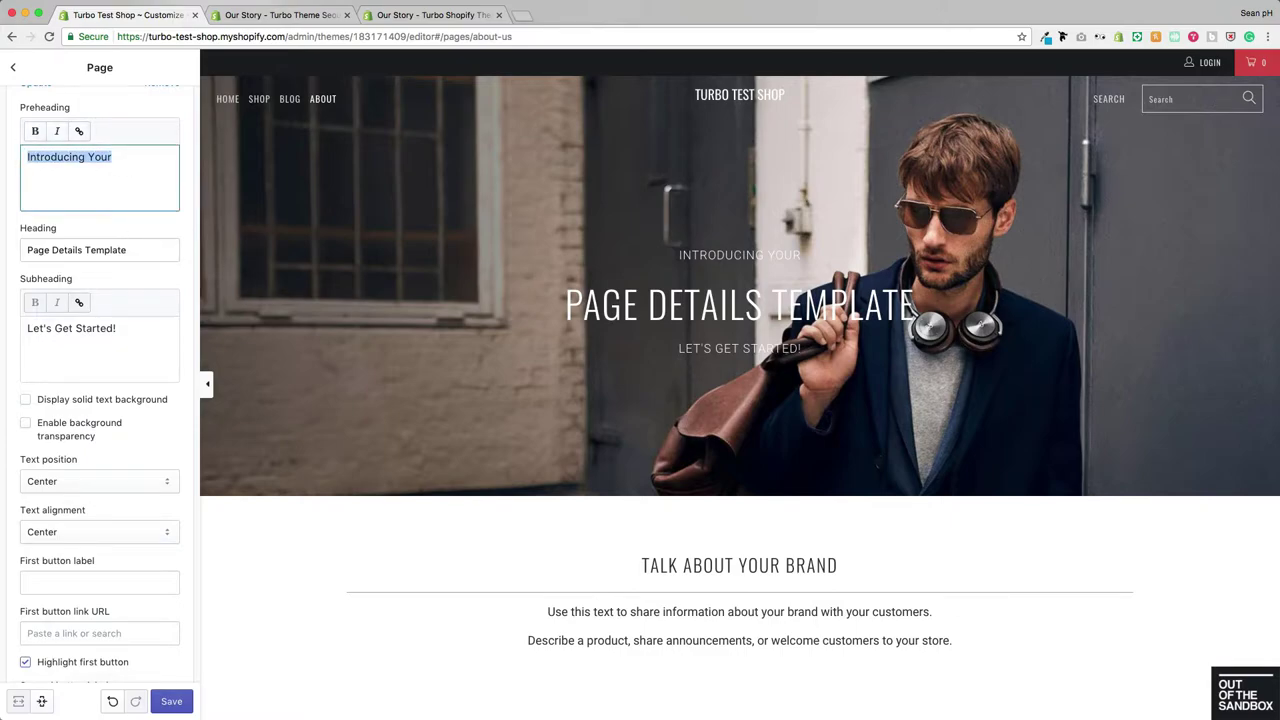
triple_click(137, 328)
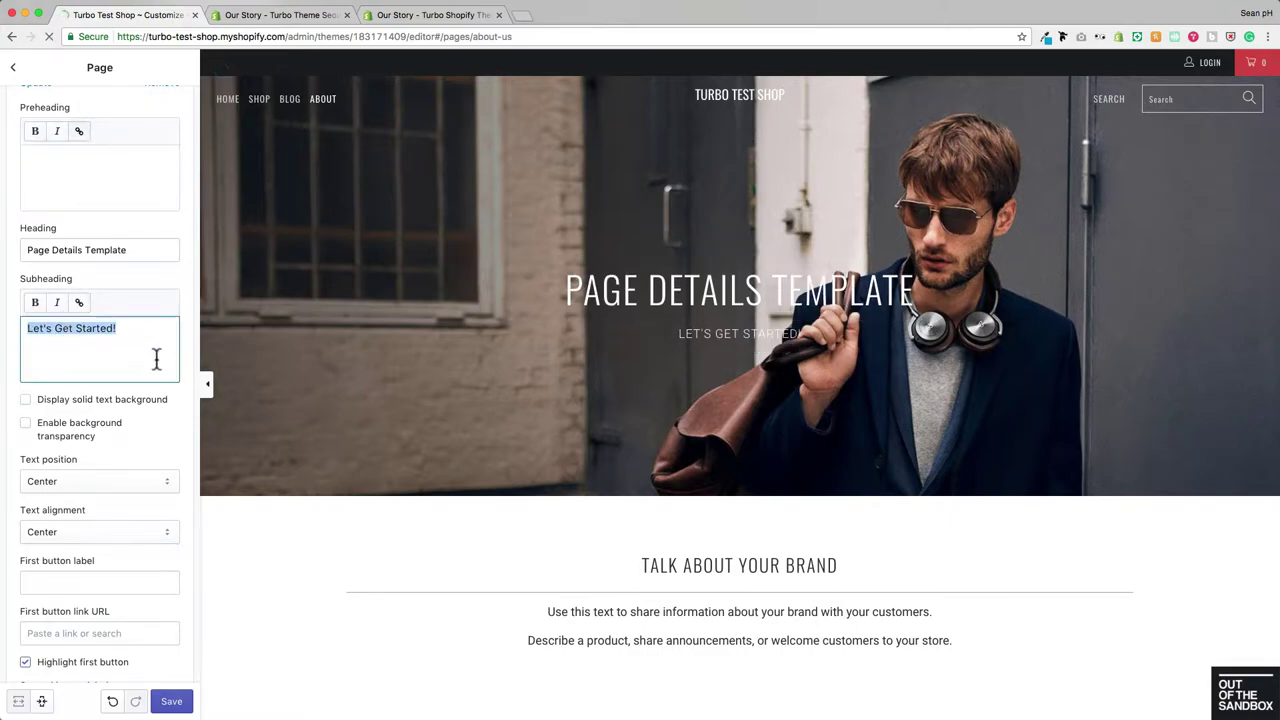
key("BackSpace")
left_click(105, 250)
triple_click(105, 250)
type("About Us")
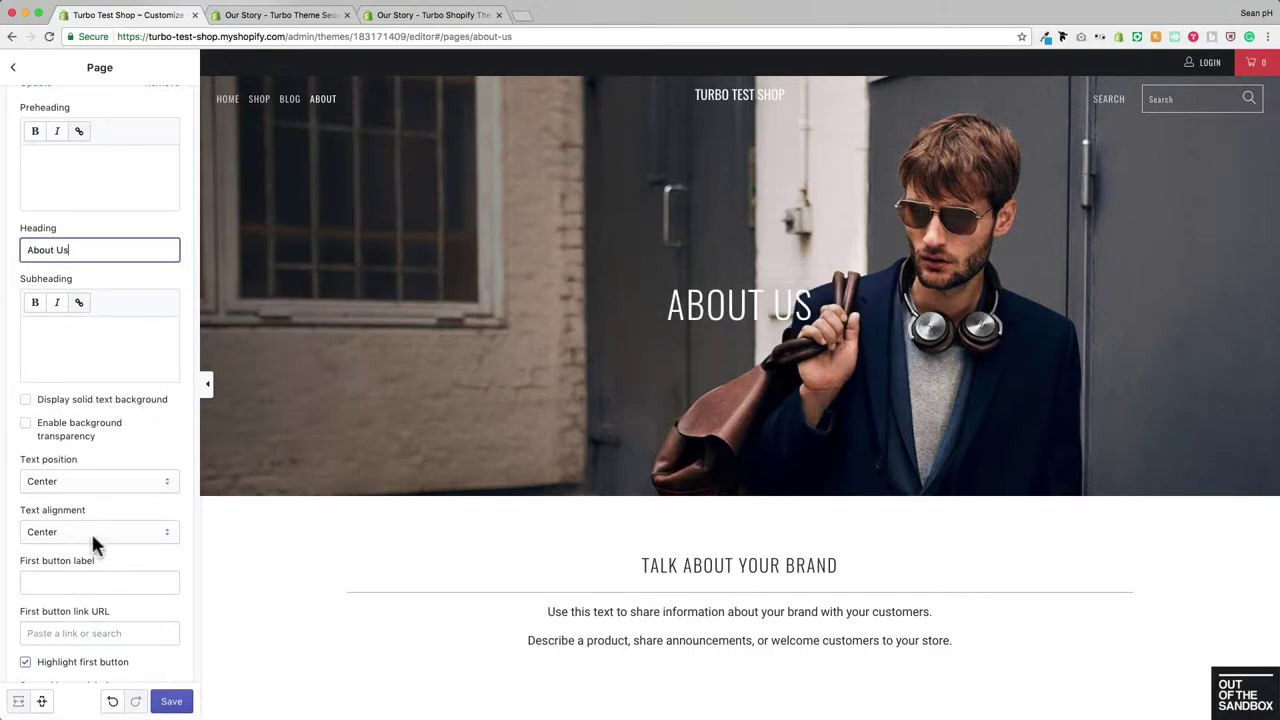
Enable the banner's solid text background with transparency, and set both text position and text alignment to Left
left_click(33, 404)
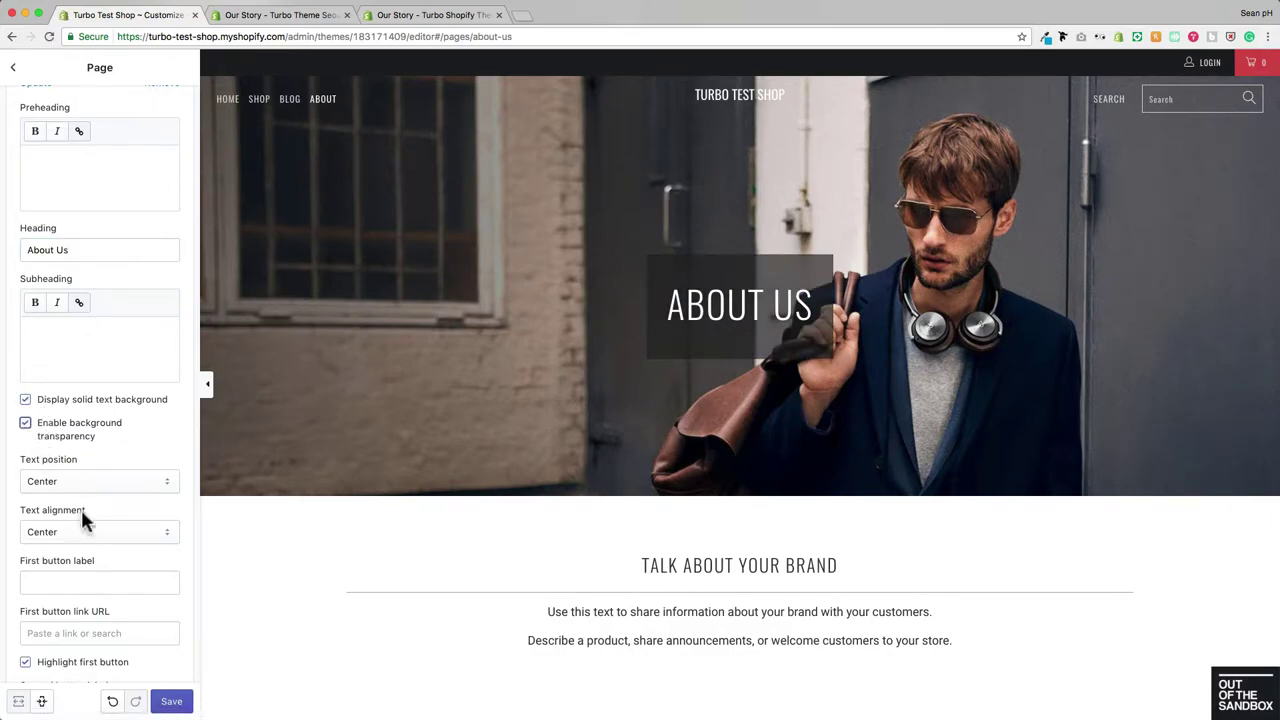
left_click(120, 482)
left_click(64, 466)
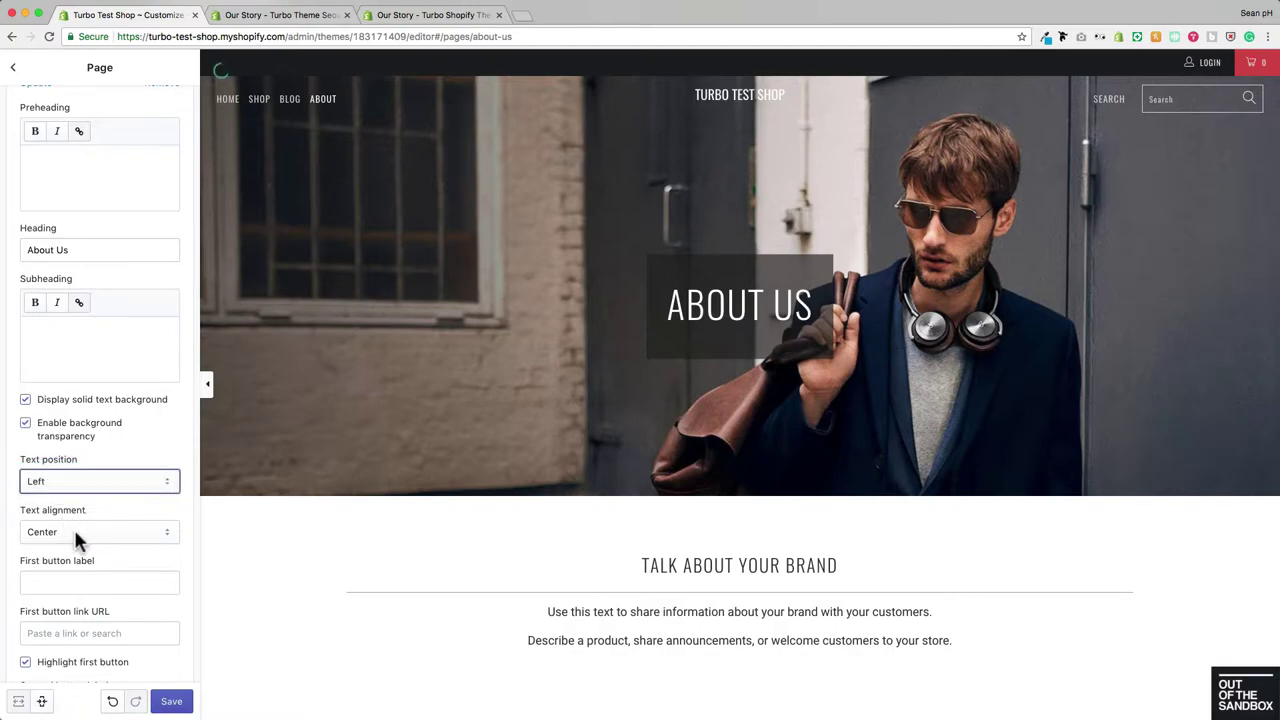
left_click(79, 531)
left_click(79, 530)
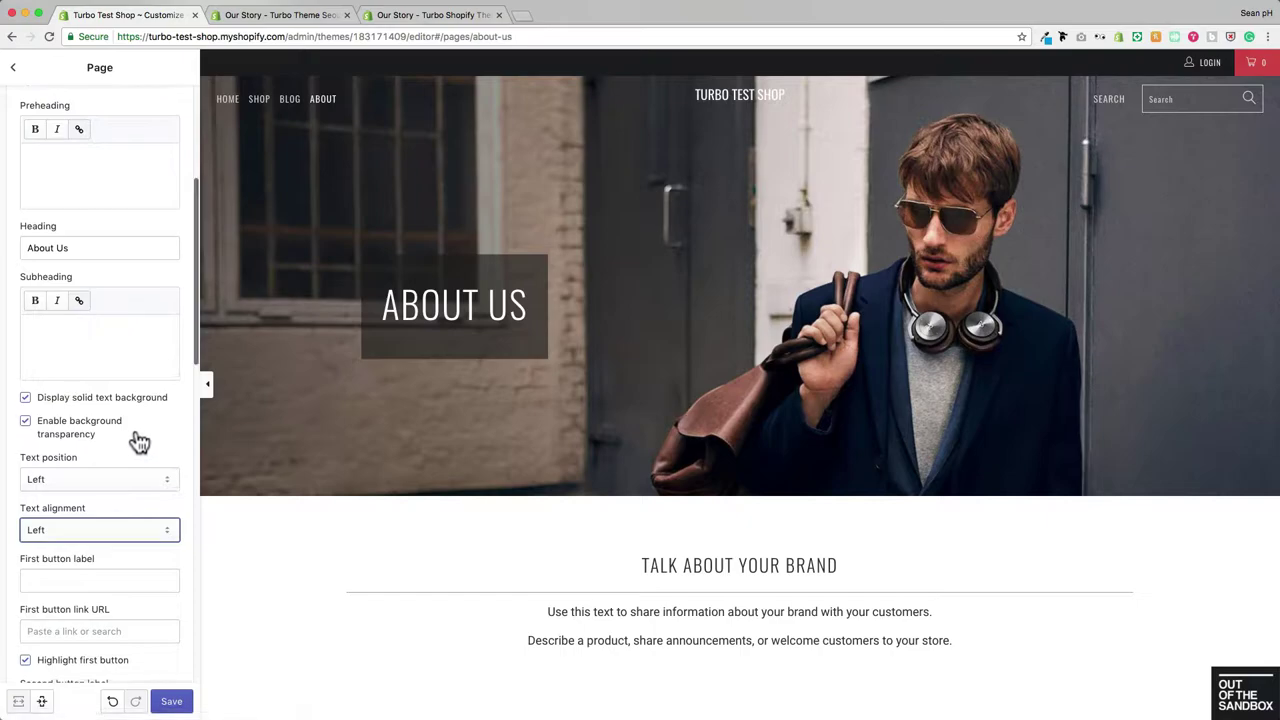
Set the banner's first button label to "Find Out More" and its second button label to "Buy Now"
scroll(135, 432, "down", 1)
scroll(136, 434, "down", 5)
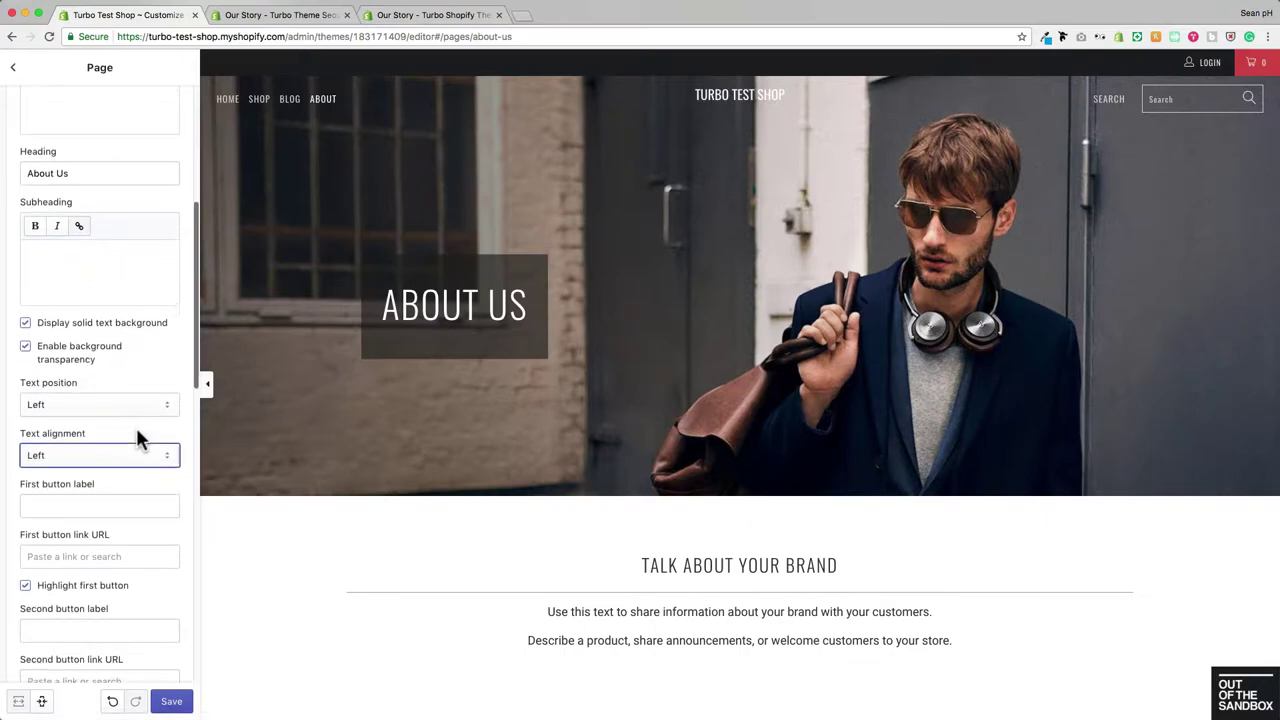
left_click(91, 468)
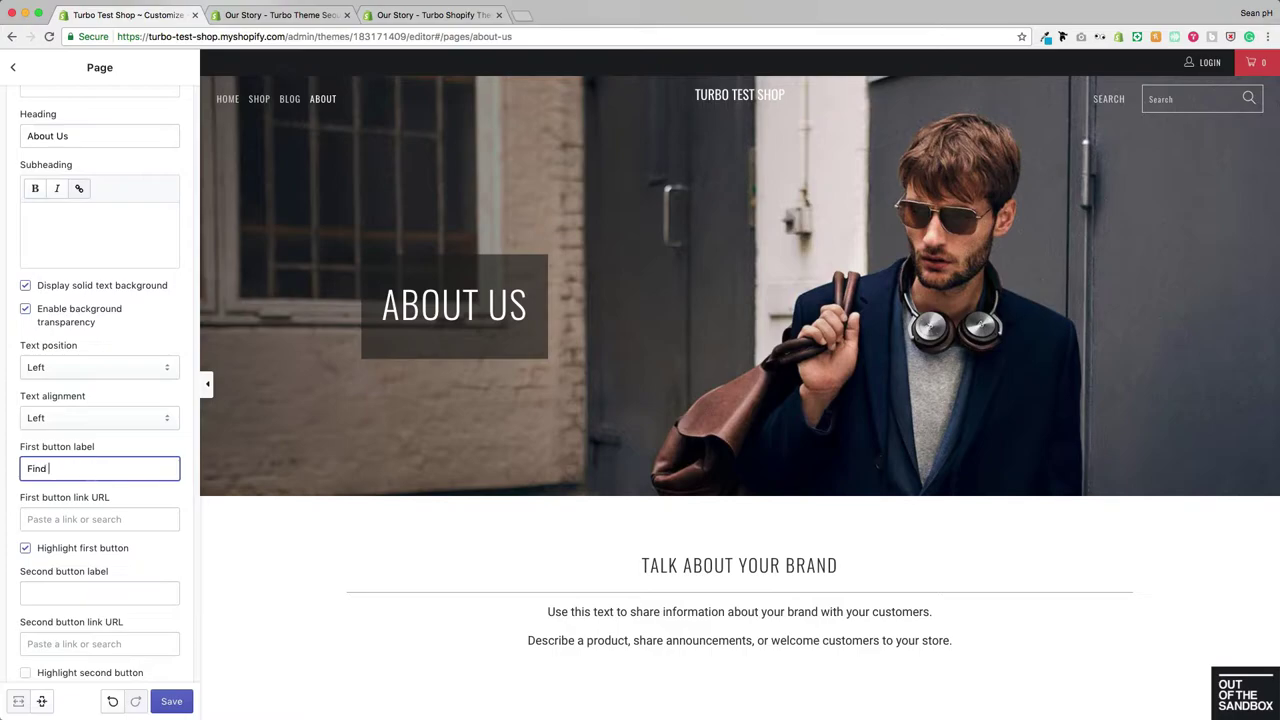
left_click(99, 554)
type("Buy")
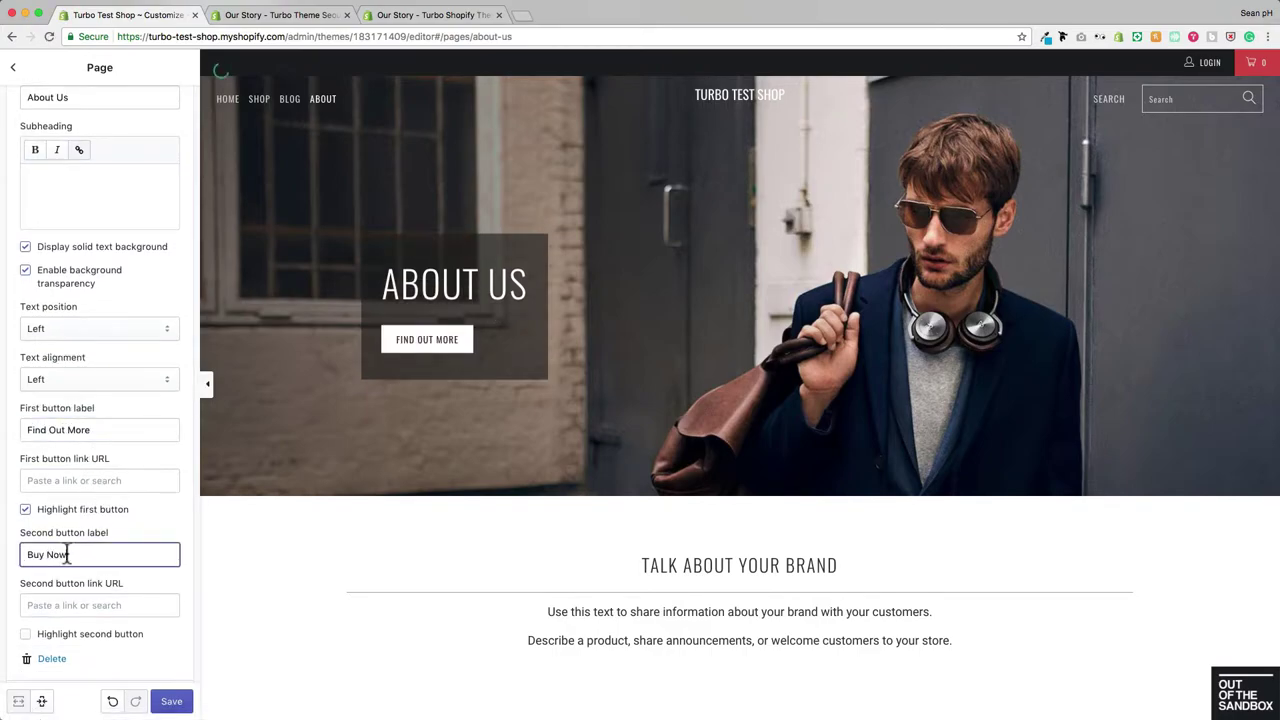
type(" Now")
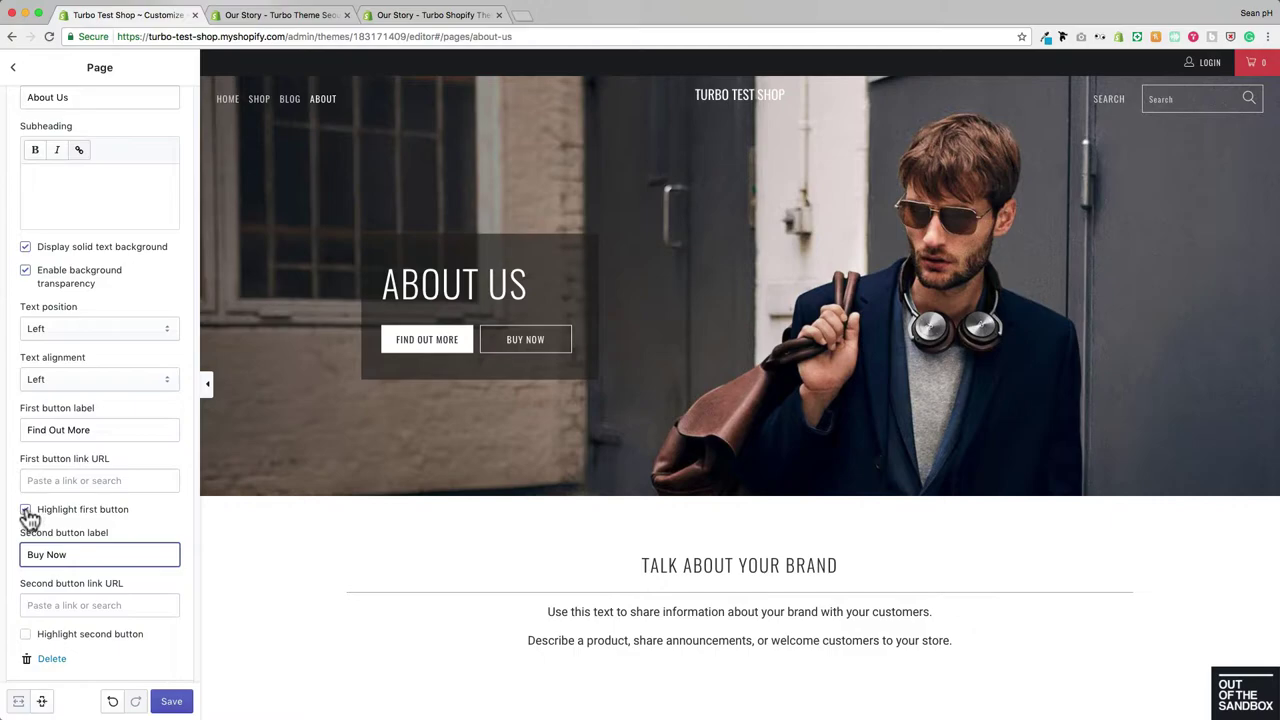
Switch the first banner button's highlight off and back on, and set the banner's text alignment to Center
left_click(25, 510)
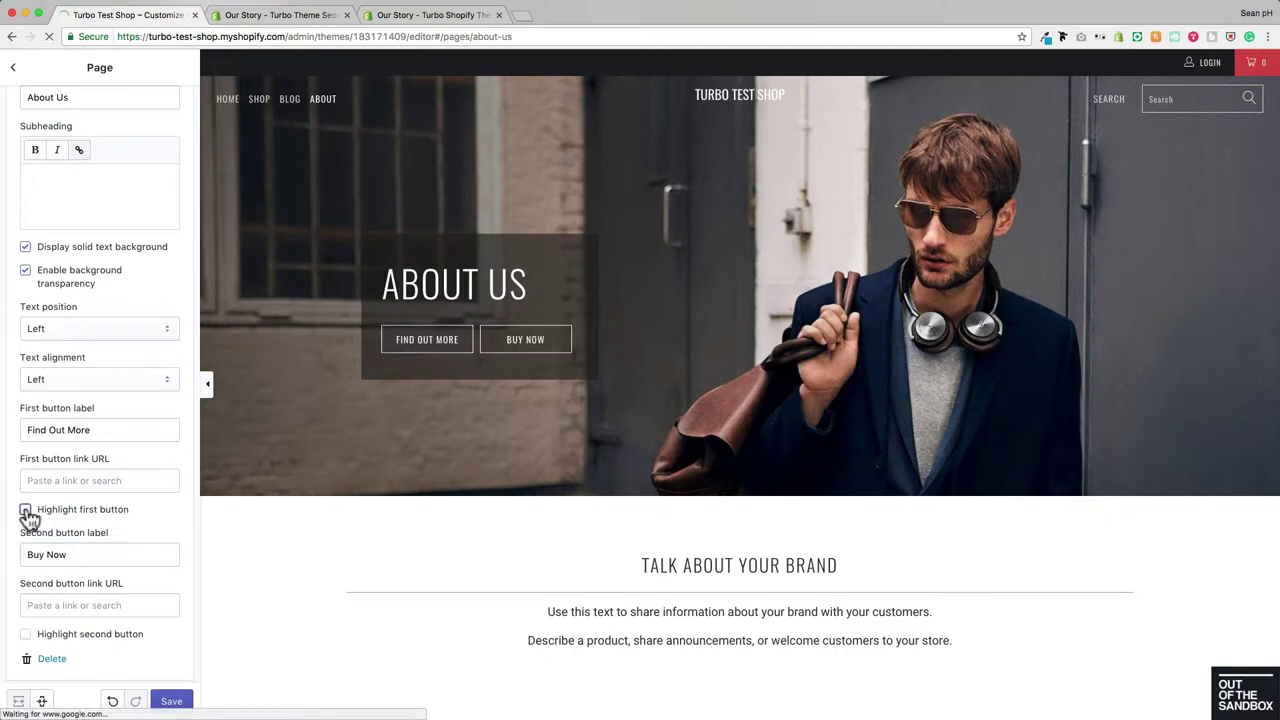
left_click(26, 511)
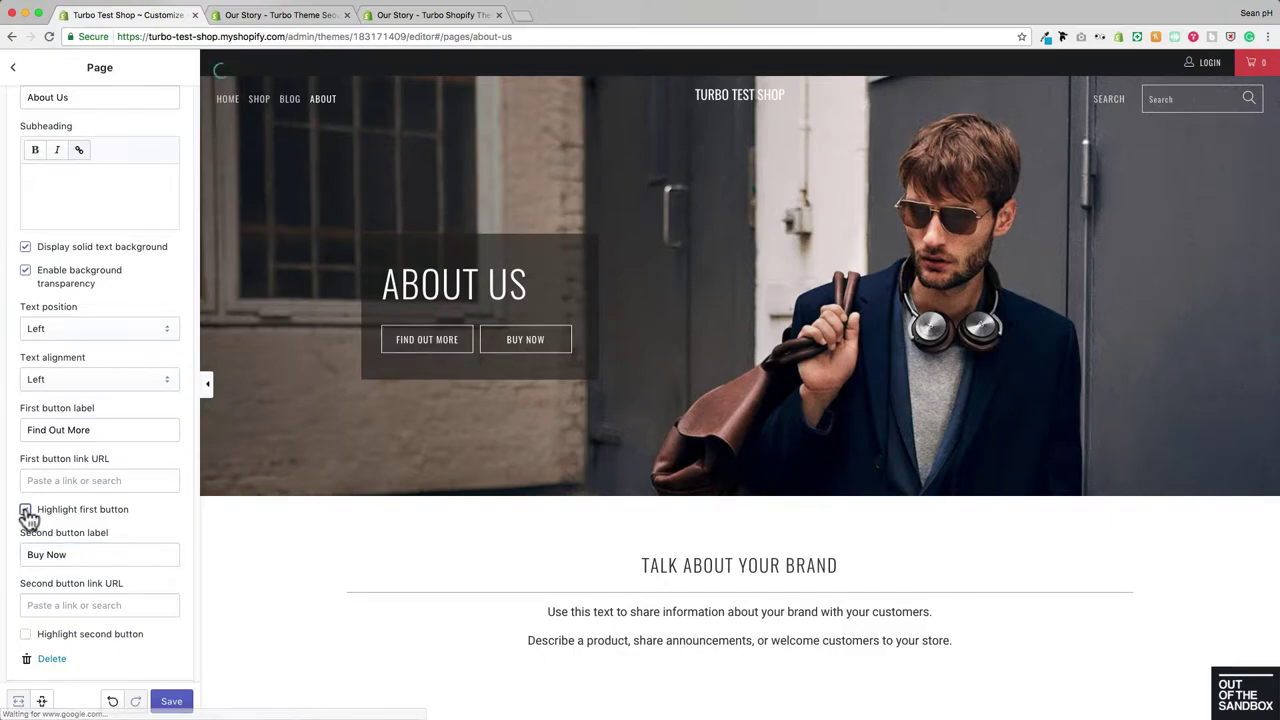
left_click(101, 380)
left_click(77, 391)
Reduce the spacing of the Divider block directly below the About Us banner
scroll(77, 391, "down", 1)
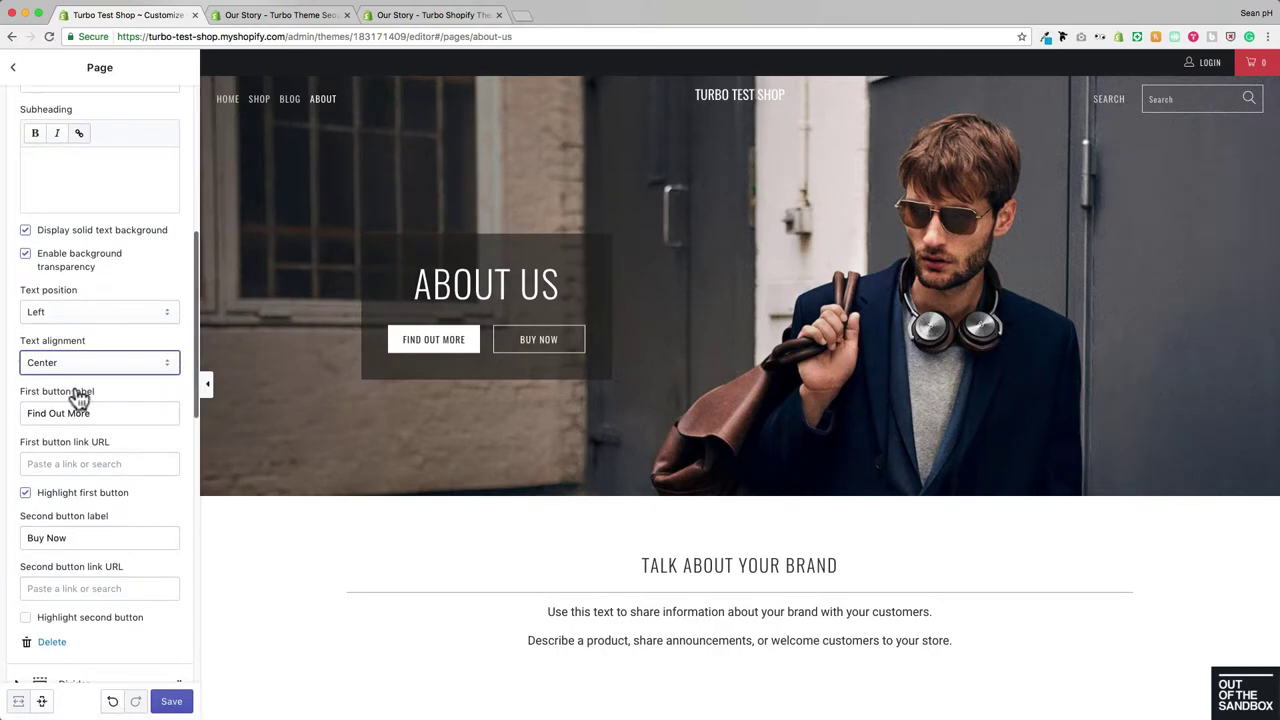
scroll(77, 396, "down", 5)
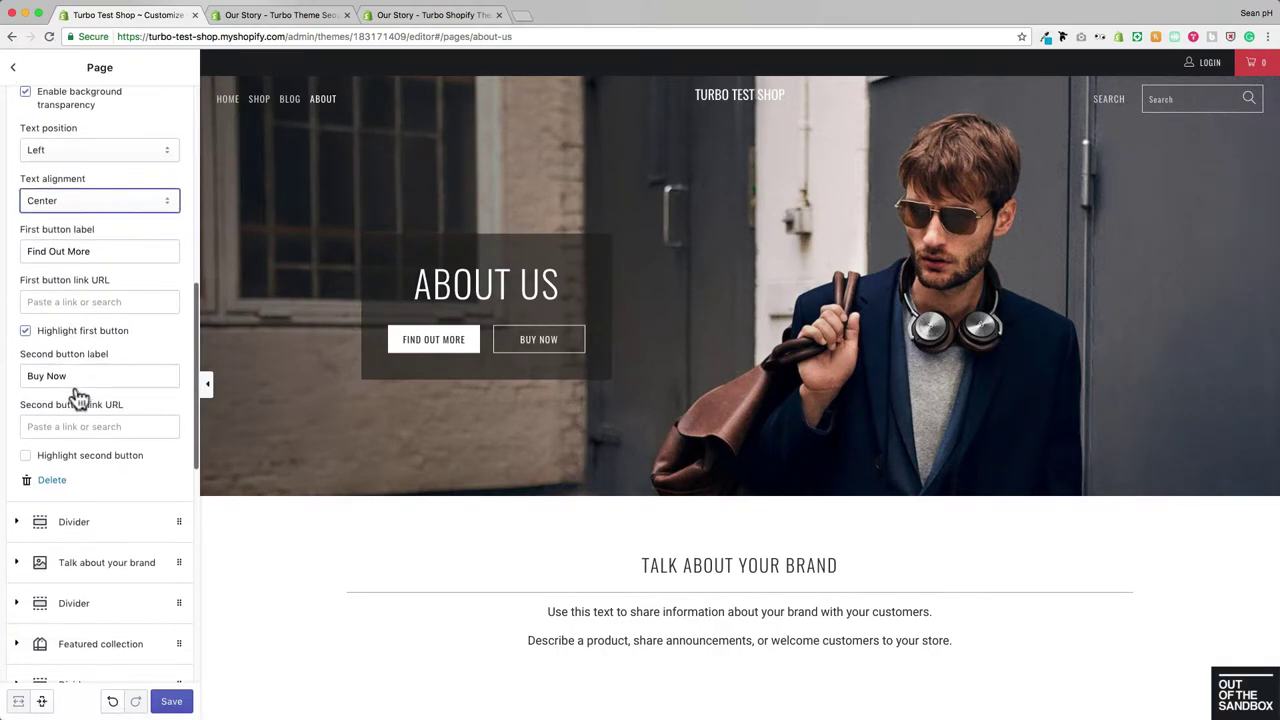
scroll(77, 396, "down", 2)
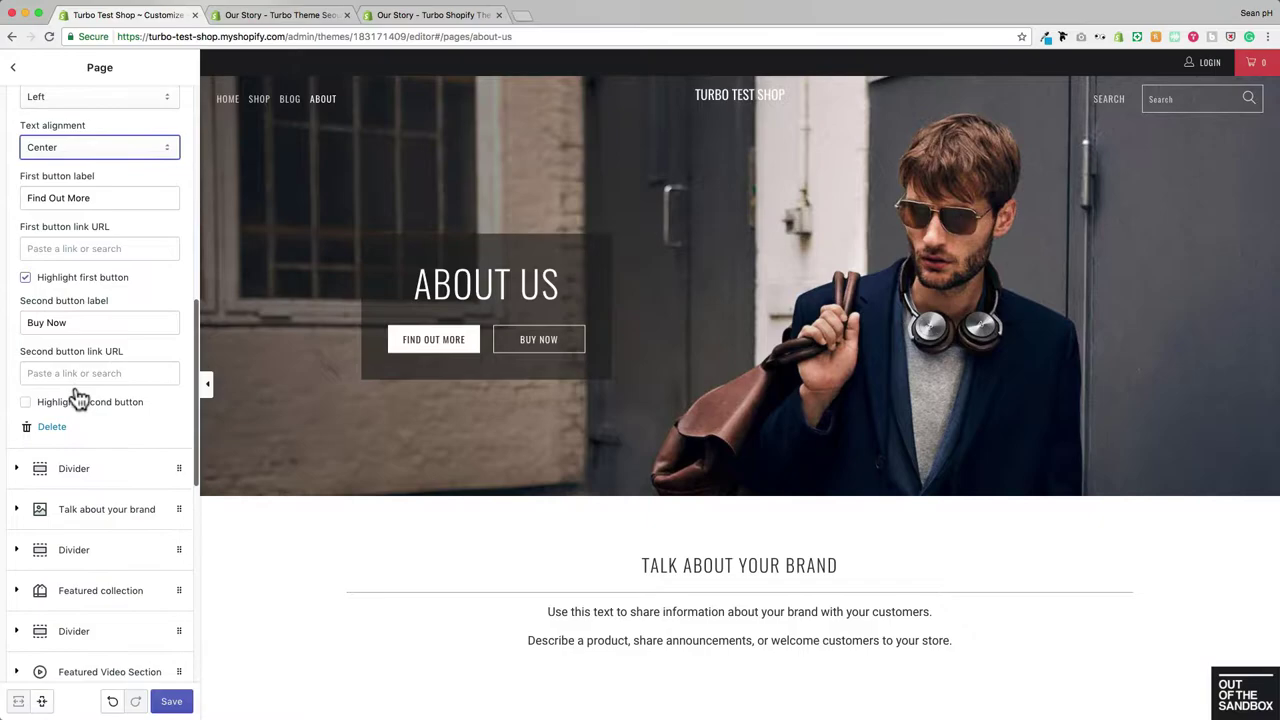
scroll(78, 397, "down", 1)
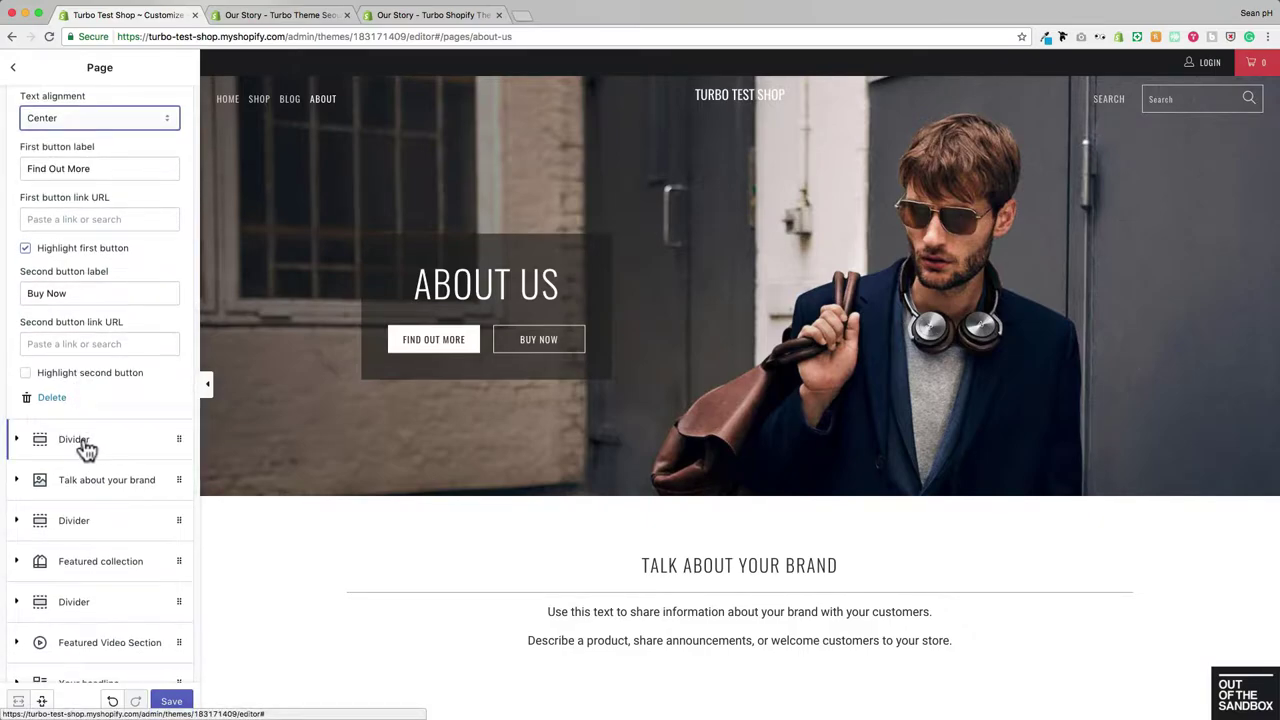
left_click(18, 443)
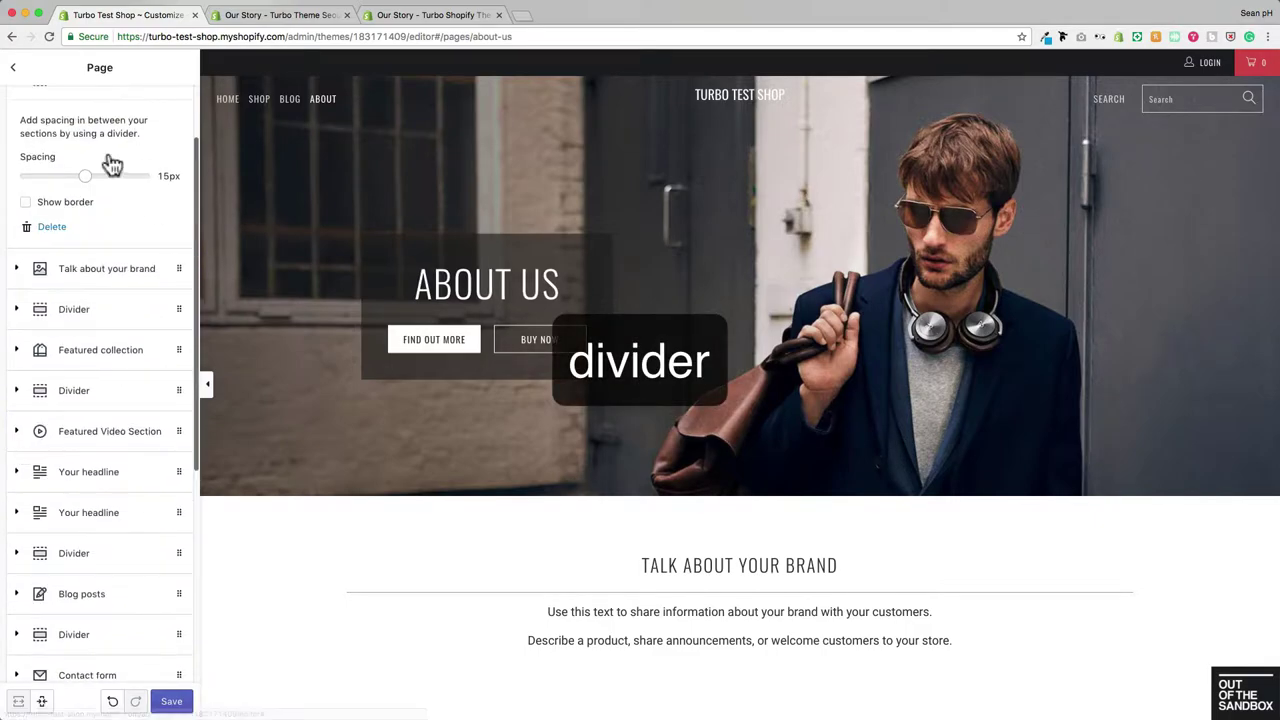
scroll(112, 196, "up", 2)
left_click_drag(85, 261, 48, 262)
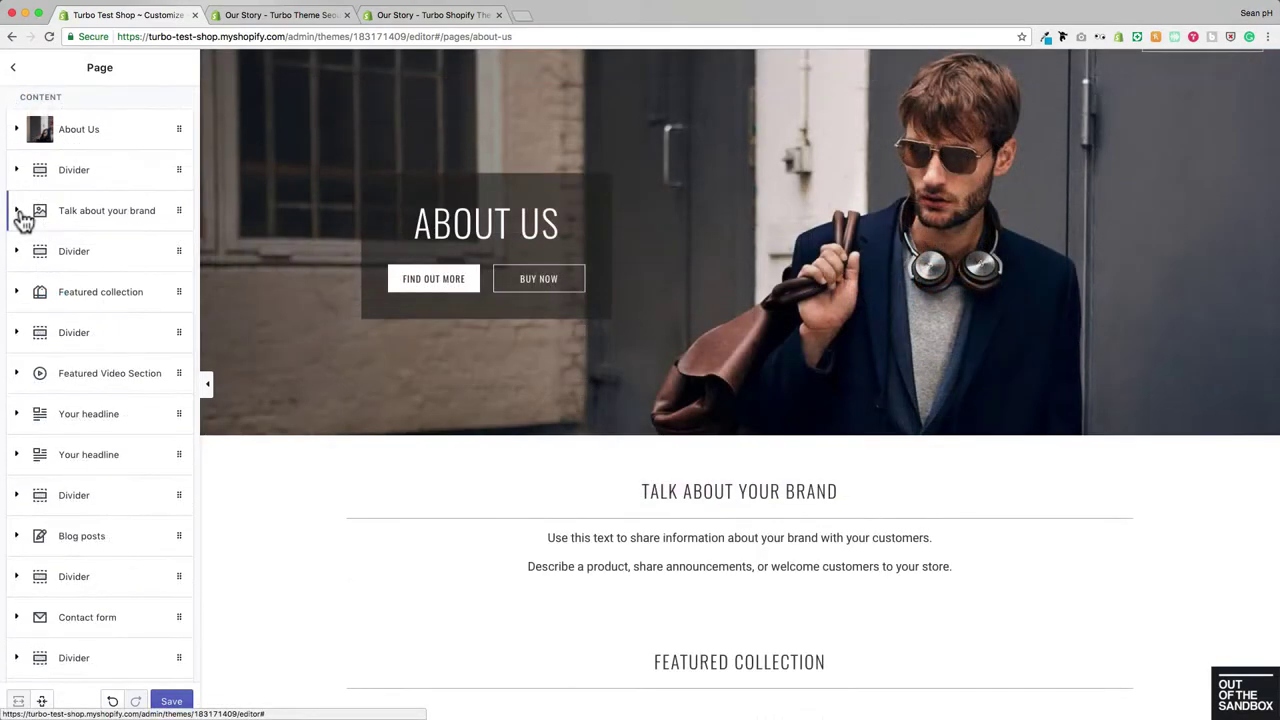
Upload banner 2.jpg as the image of the "Talk about your brand" block
left_click(22, 214)
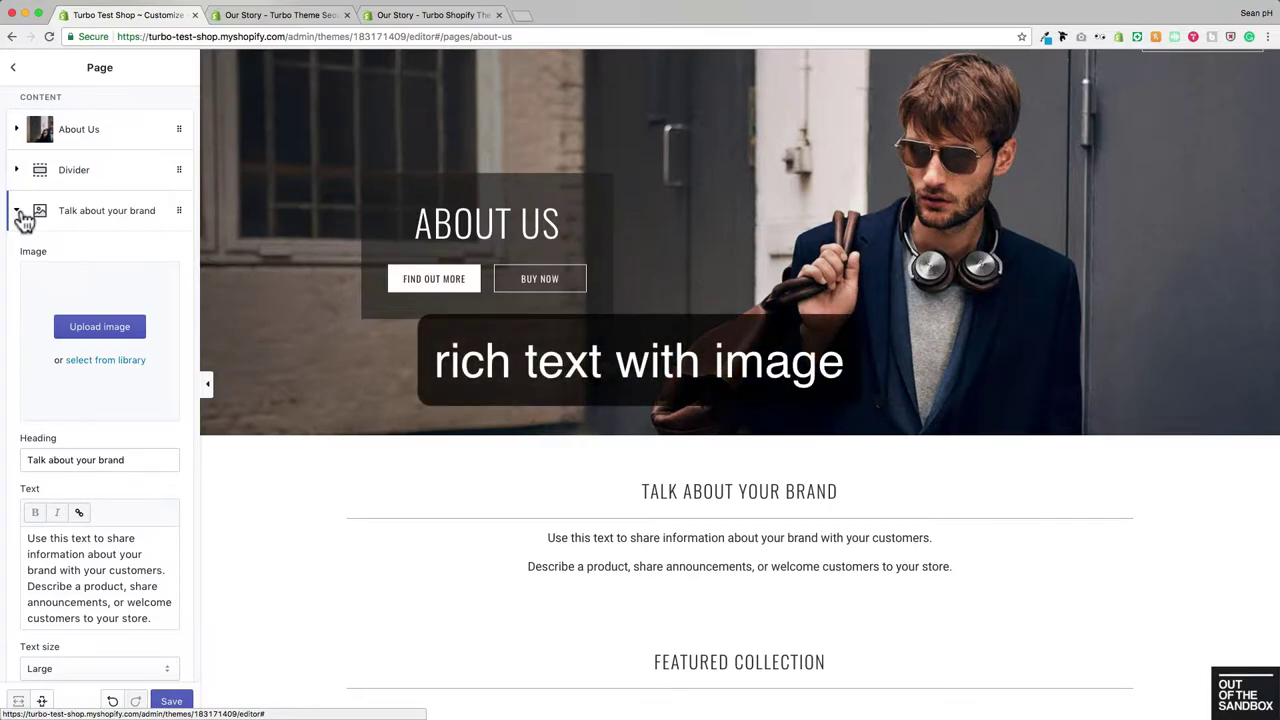
left_click(108, 327)
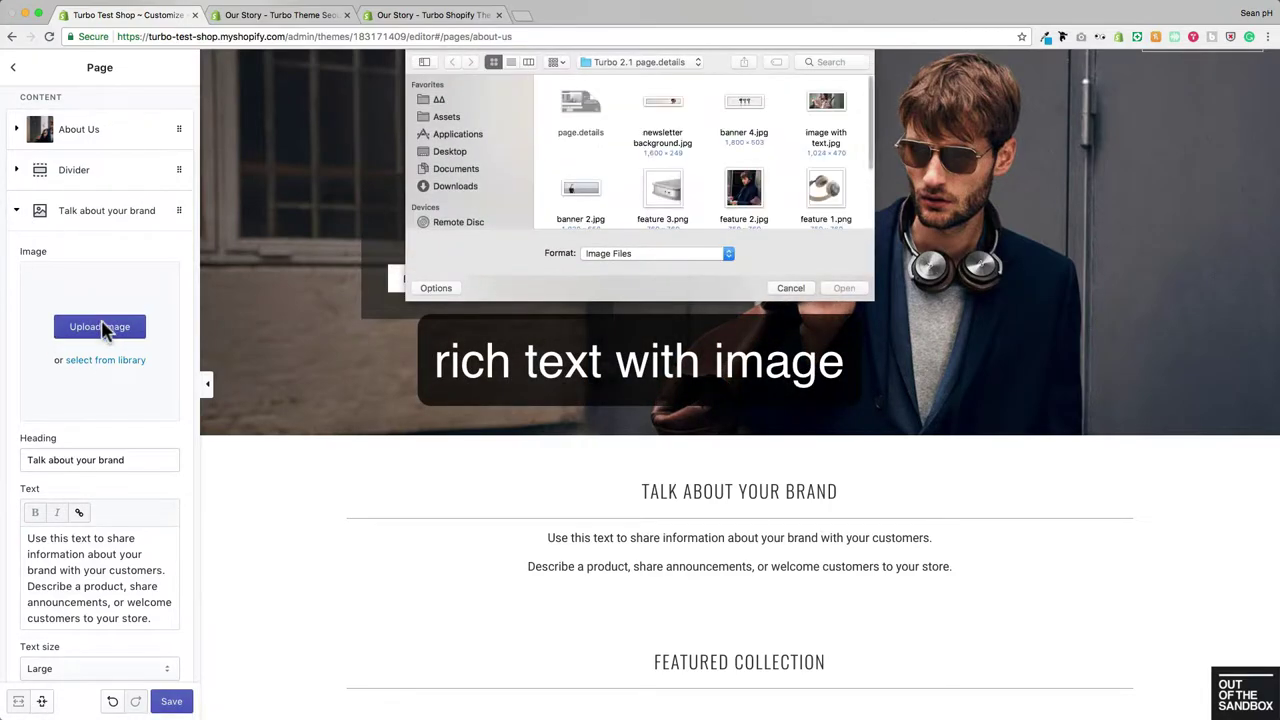
left_click(577, 195)
left_click(845, 289)
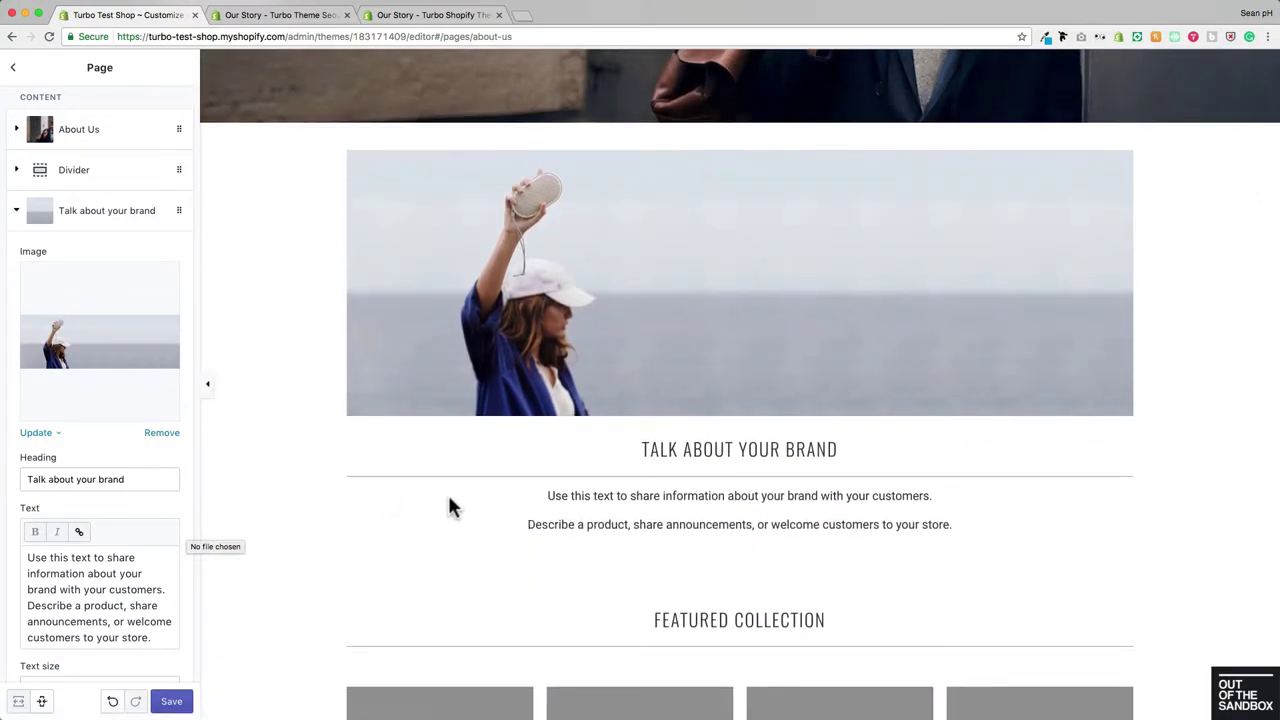
Set the "Talk about your brand" block's text size to Regular and its text alignment to Left
scroll(81, 457, "down", 5)
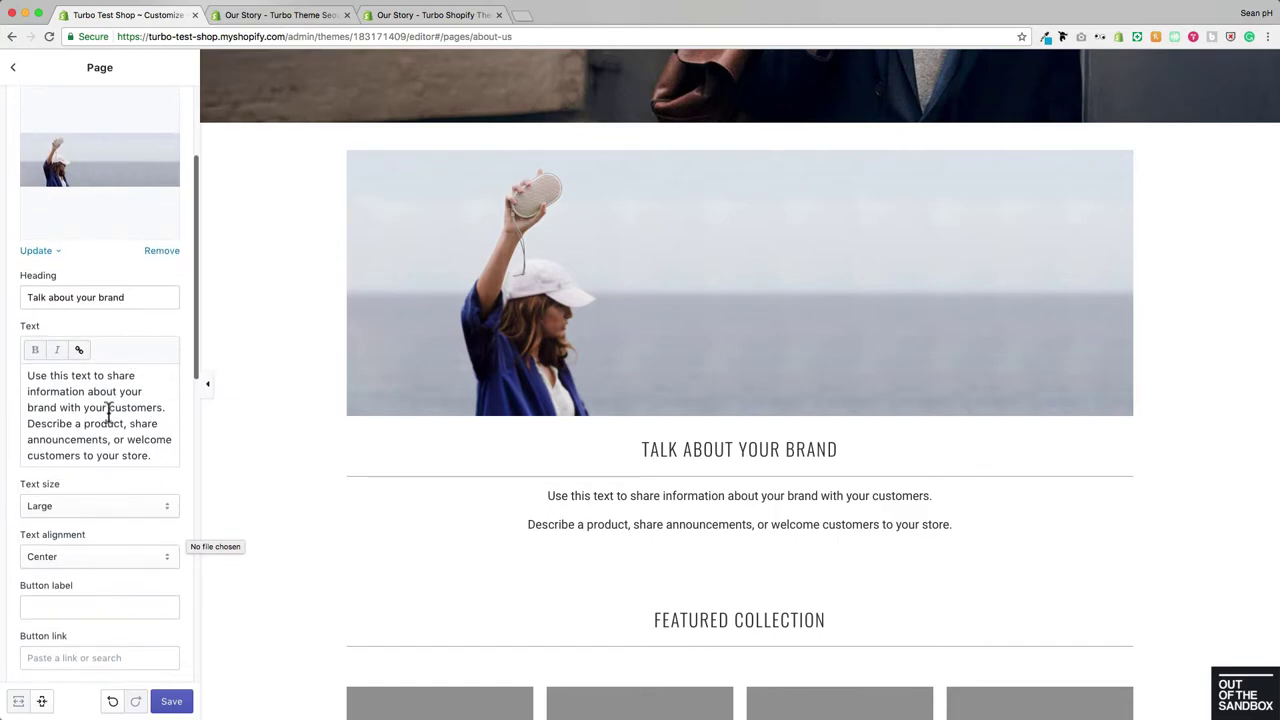
left_click(114, 428)
left_click_drag(115, 428, 131, 434)
left_click(152, 433)
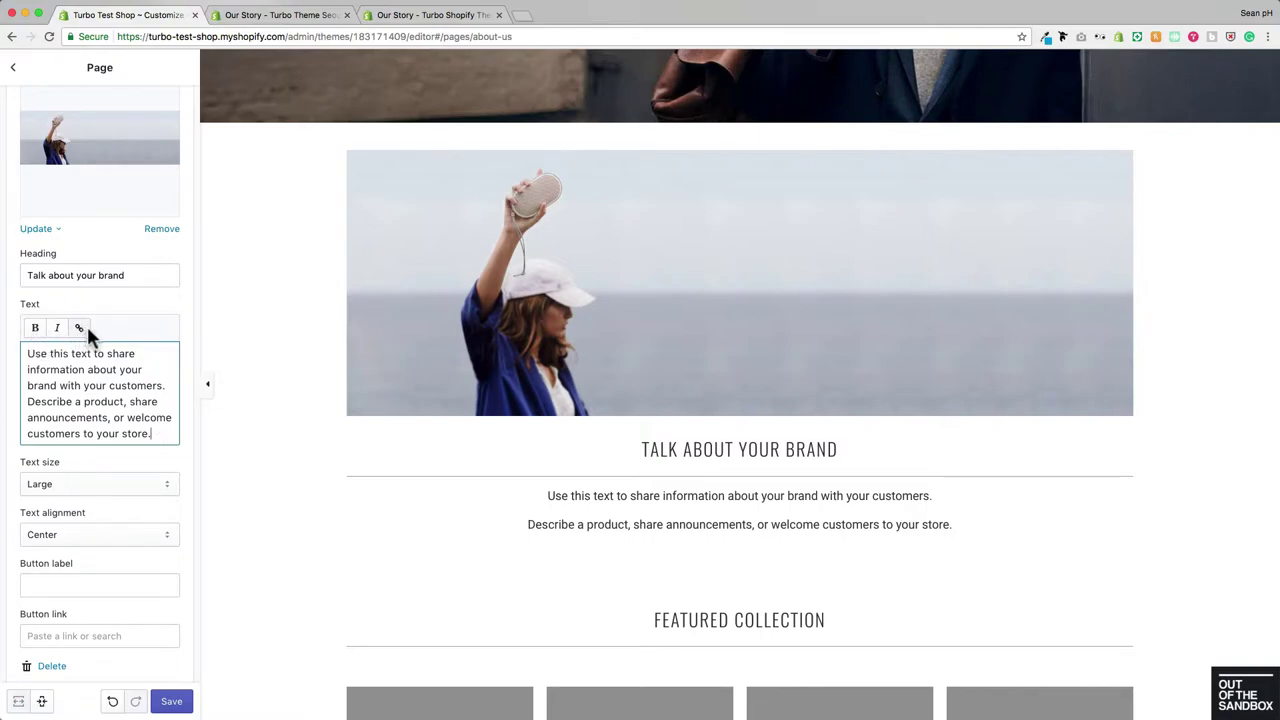
scroll(60, 380, "down", 4)
left_click(135, 289)
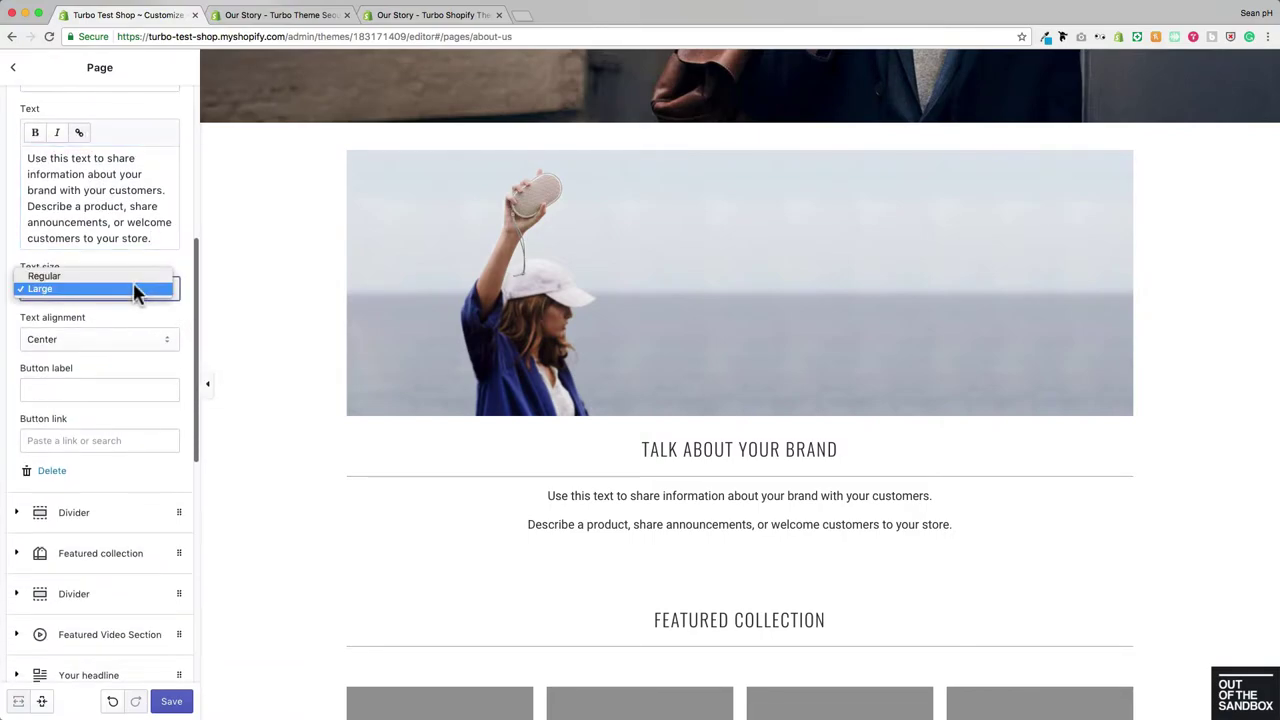
left_click(100, 276)
left_click(94, 340)
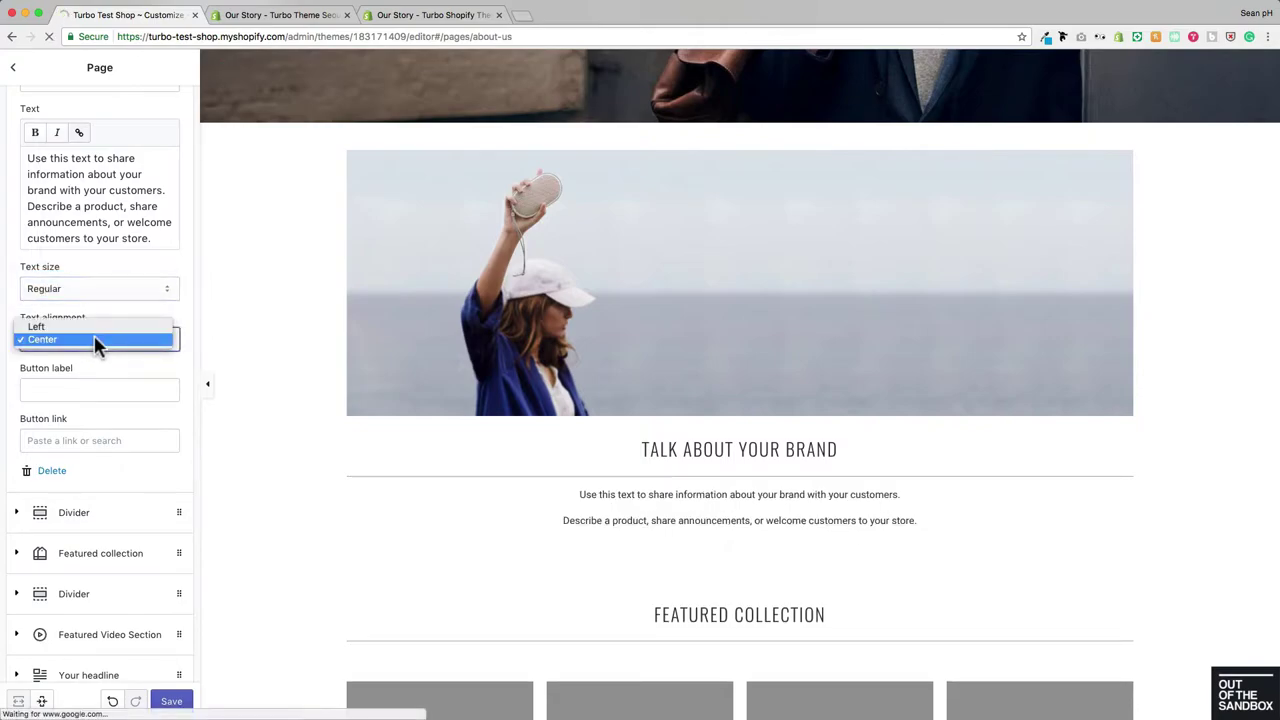
left_click(83, 326)
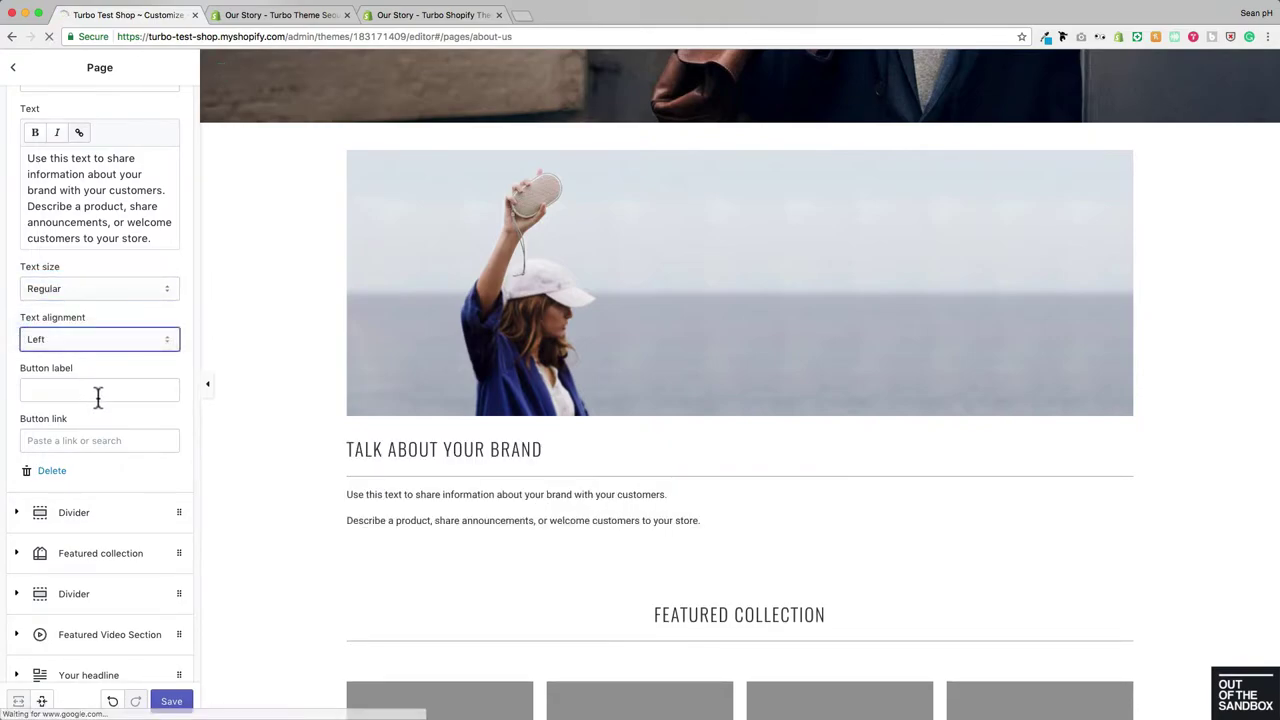
Set the "Talk about your brand" block's button label to "Button Link", leave its link empty, and collapse the block
left_click(104, 390)
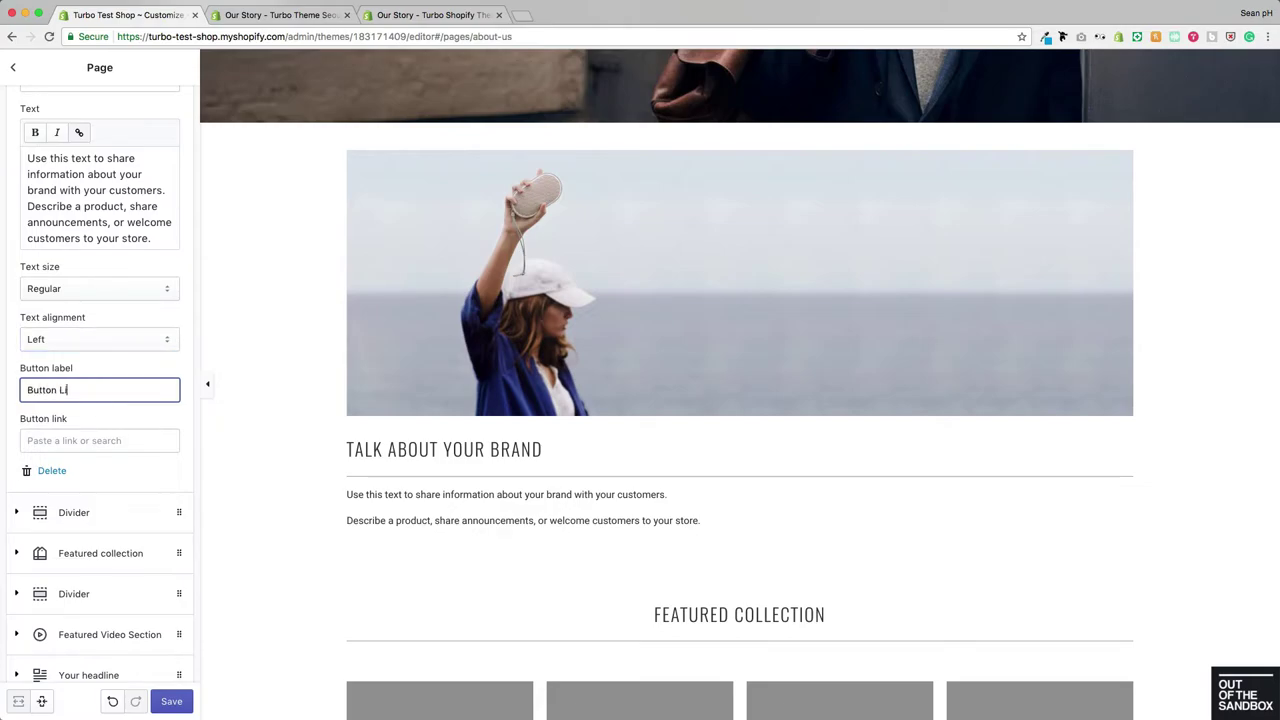
left_click(56, 441)
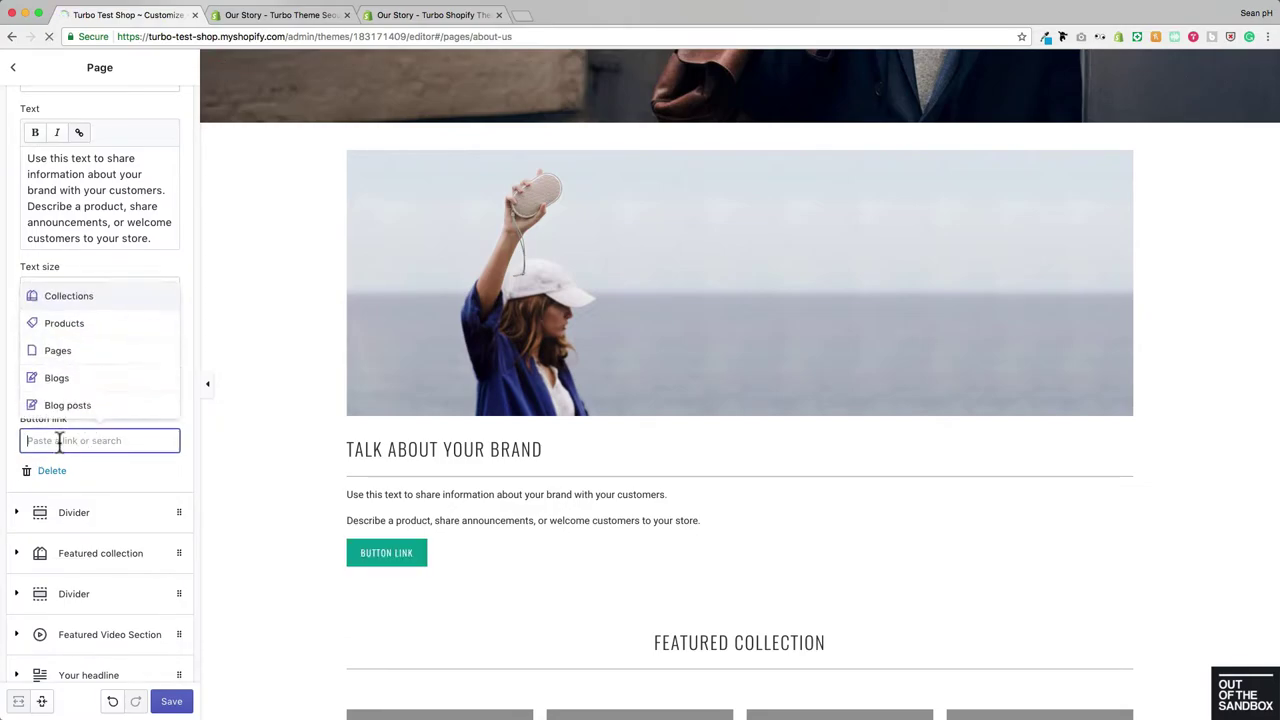
left_click(139, 476)
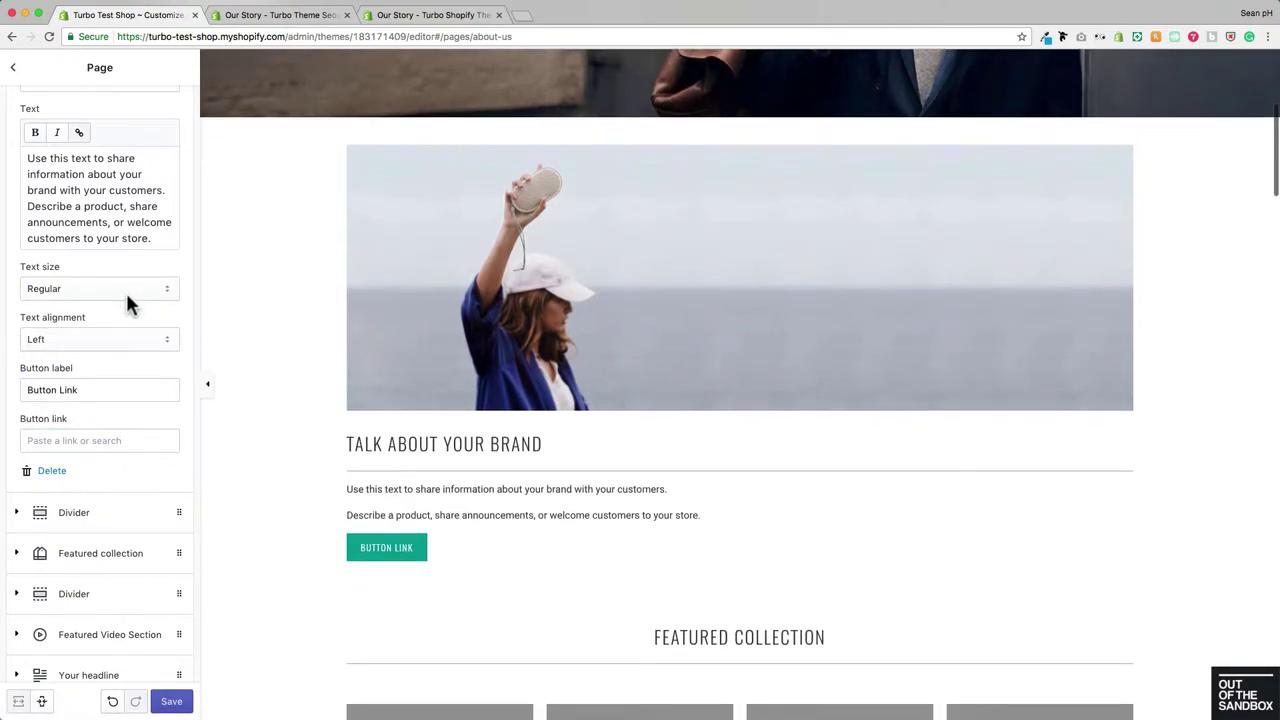
scroll(124, 296, "up", 8)
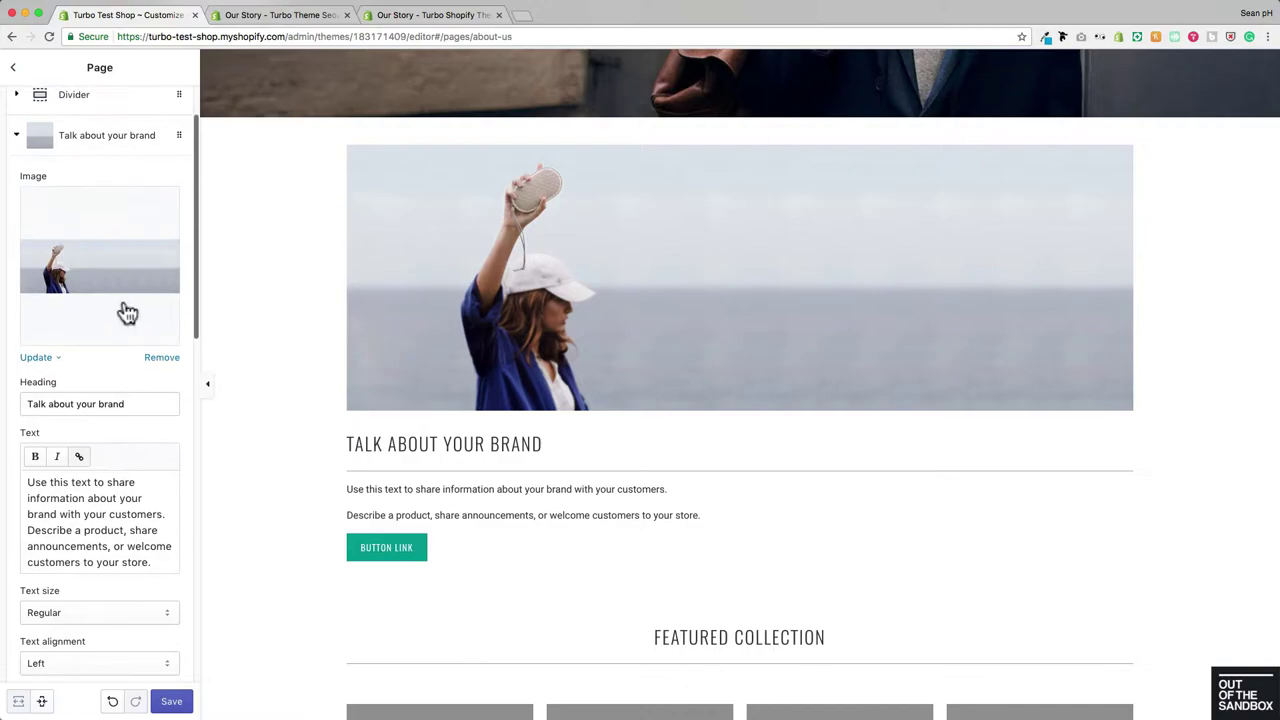
scroll(127, 313, "up", 2)
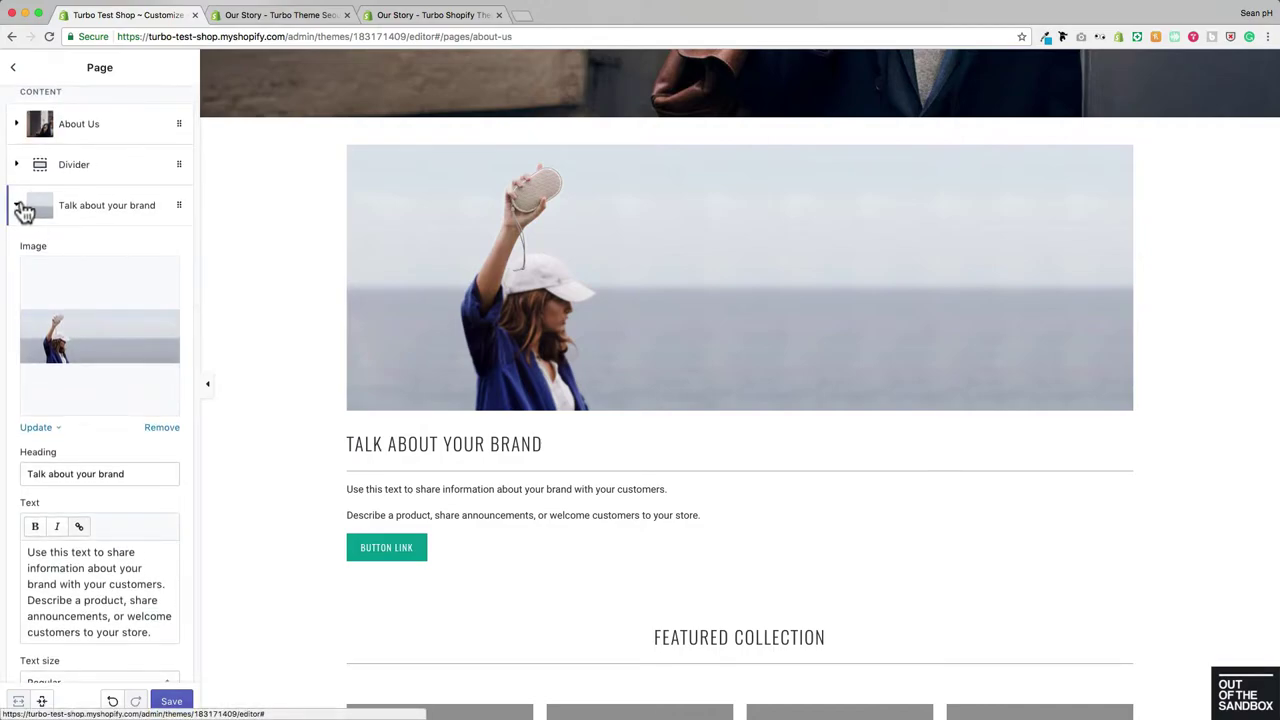
left_click(18, 206)
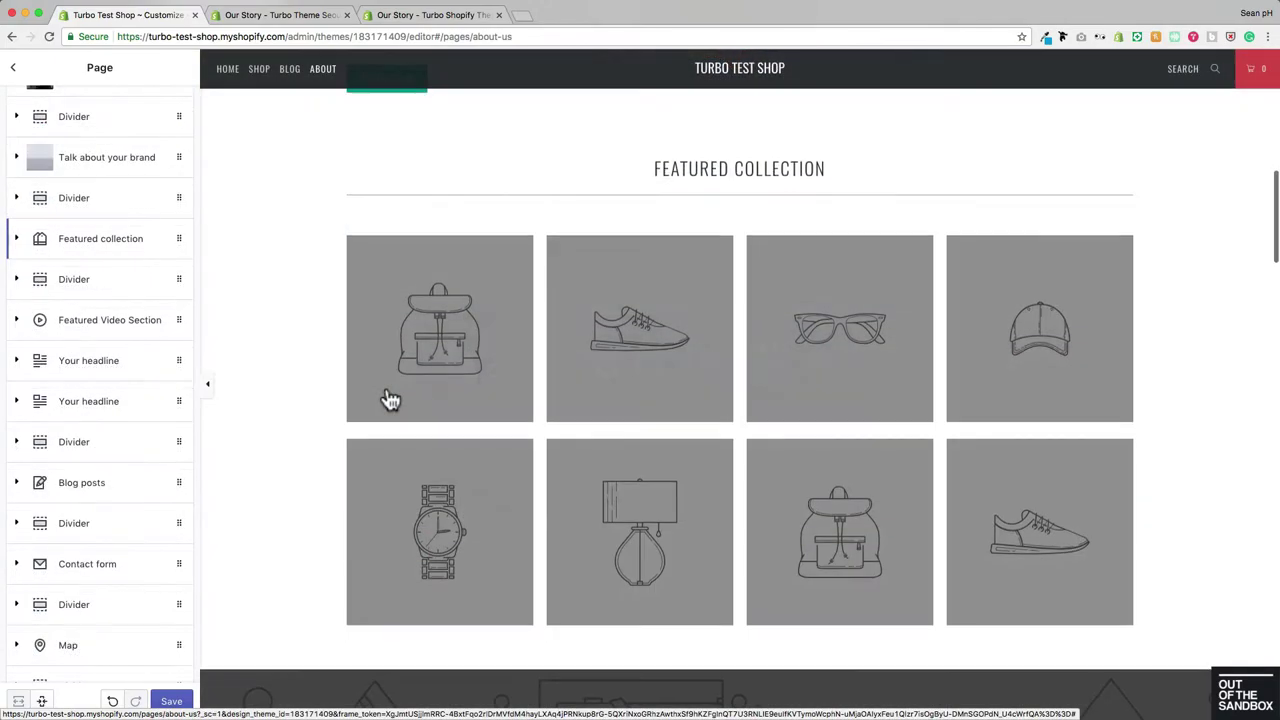
Set the Featured collection block's collection to Speakers and review its products in the preview
left_click(18, 242)
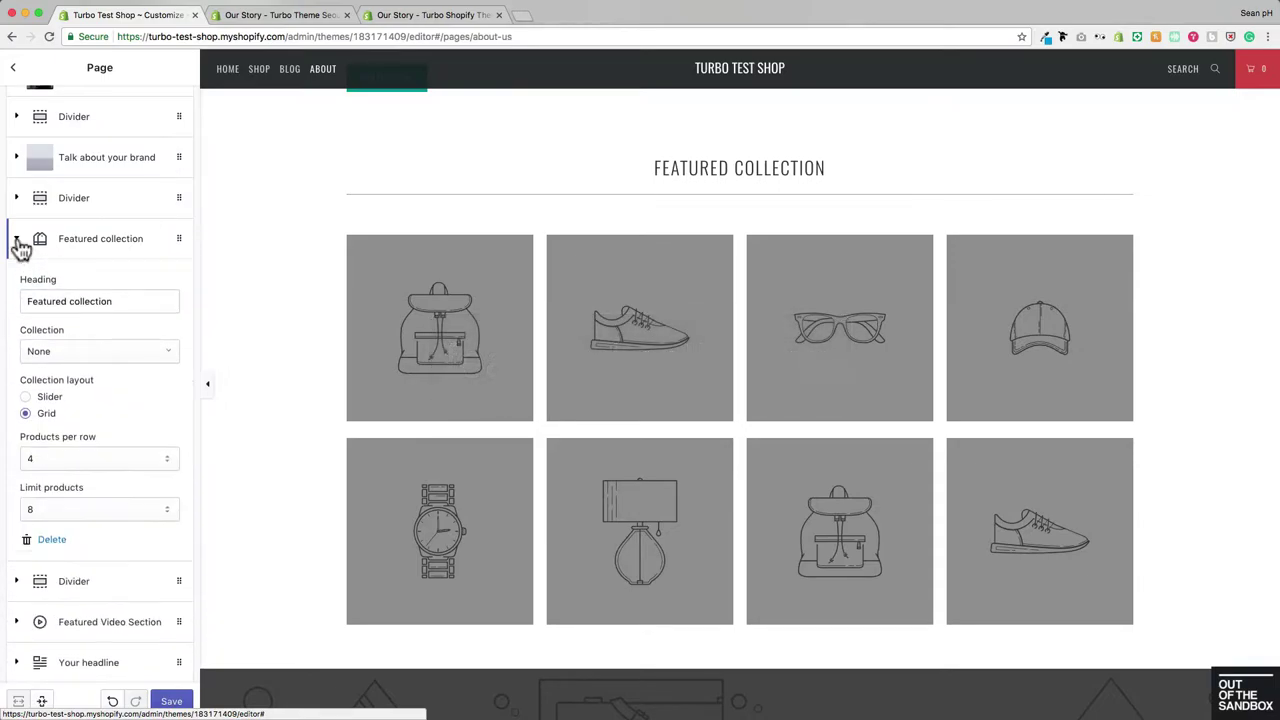
left_click(150, 353)
scroll(135, 478, "down", 3)
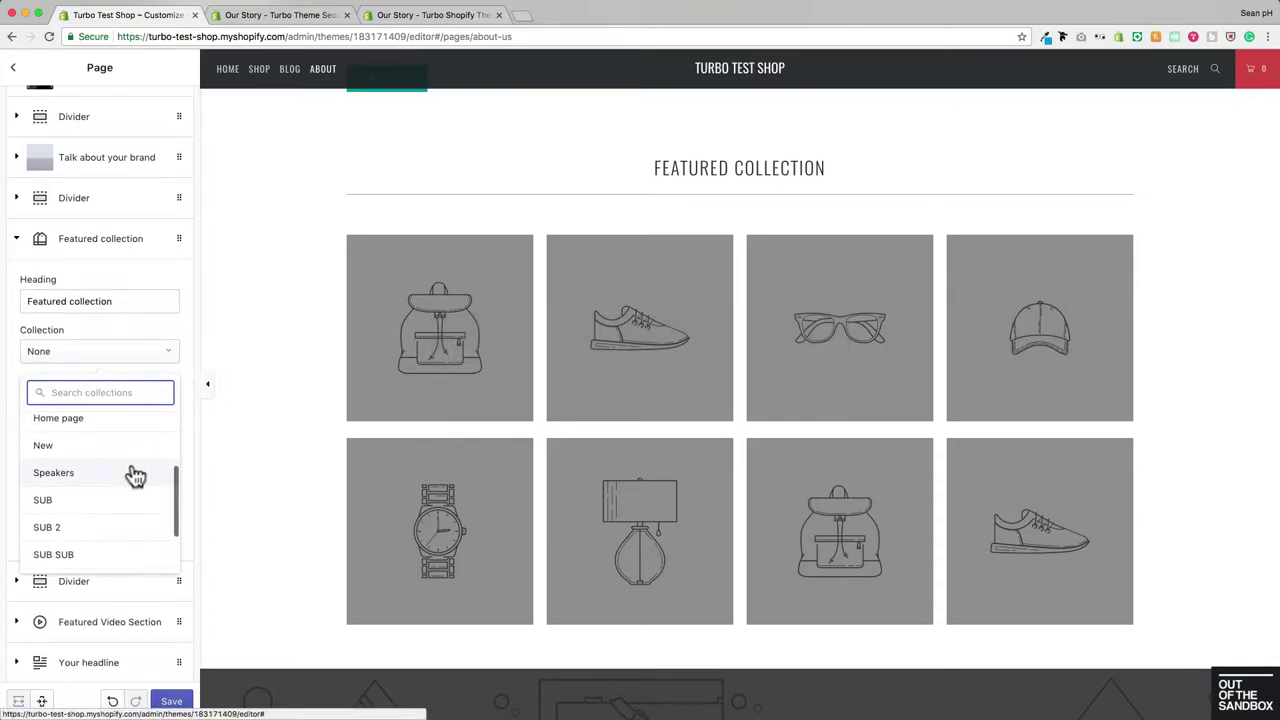
left_click(128, 477)
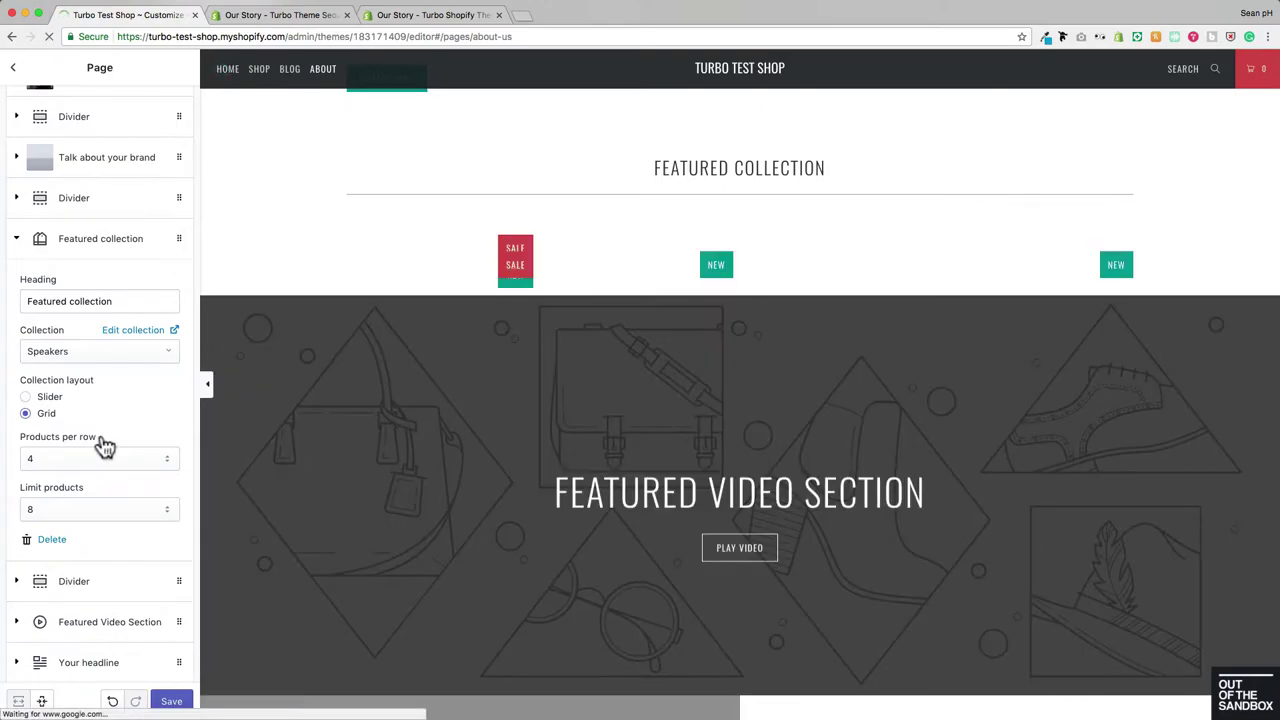
scroll(240, 197, "down", 3)
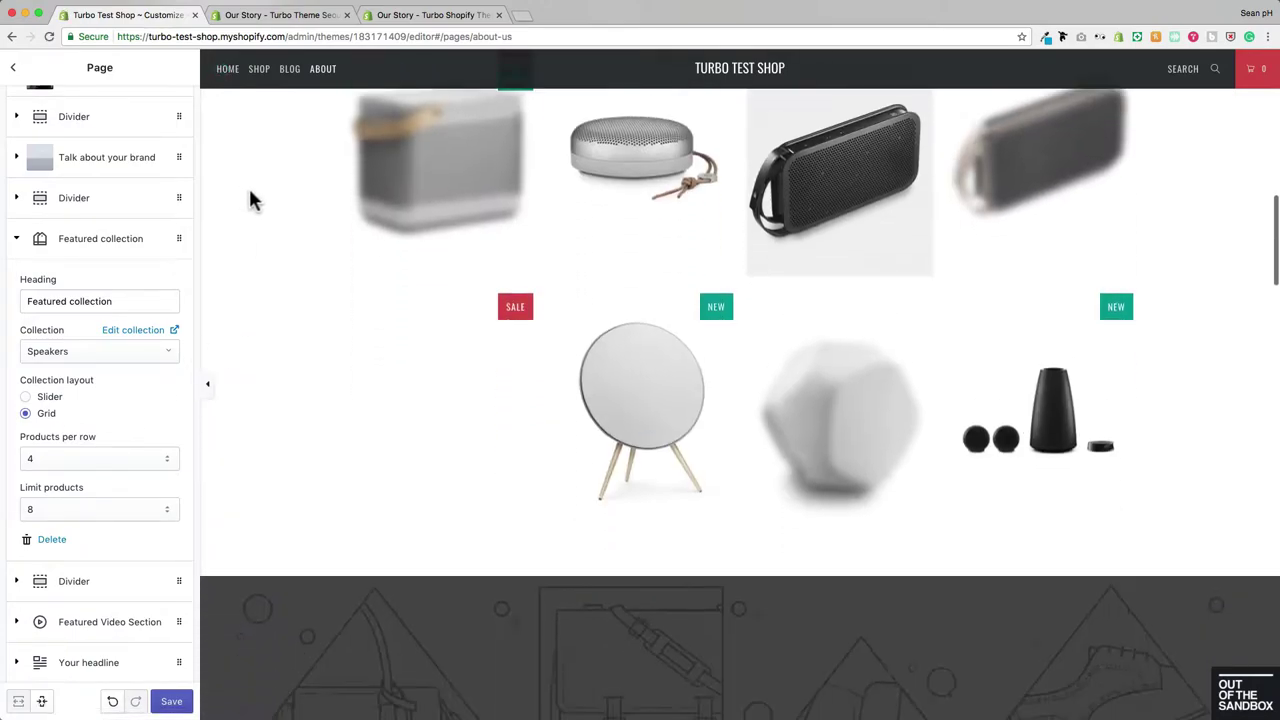
scroll(251, 200, "up", 3)
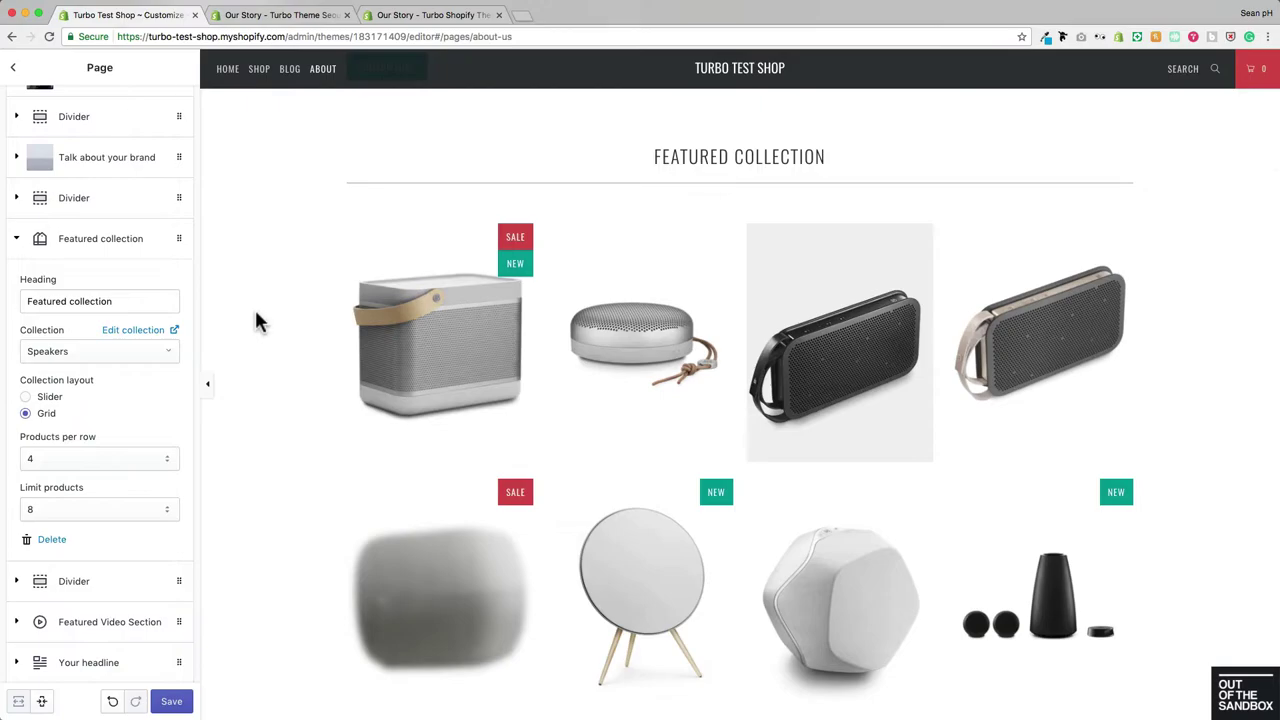
scroll(140, 320, "down", 2)
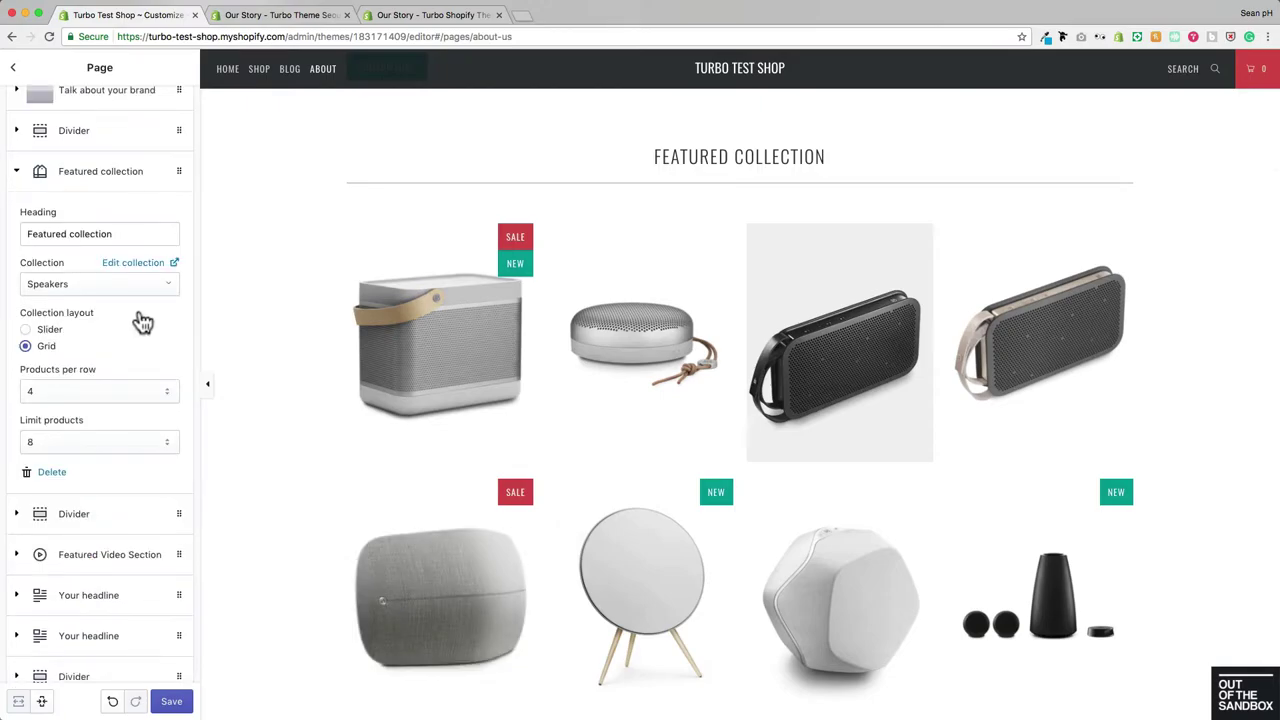
scroll(140, 320, "down", 1)
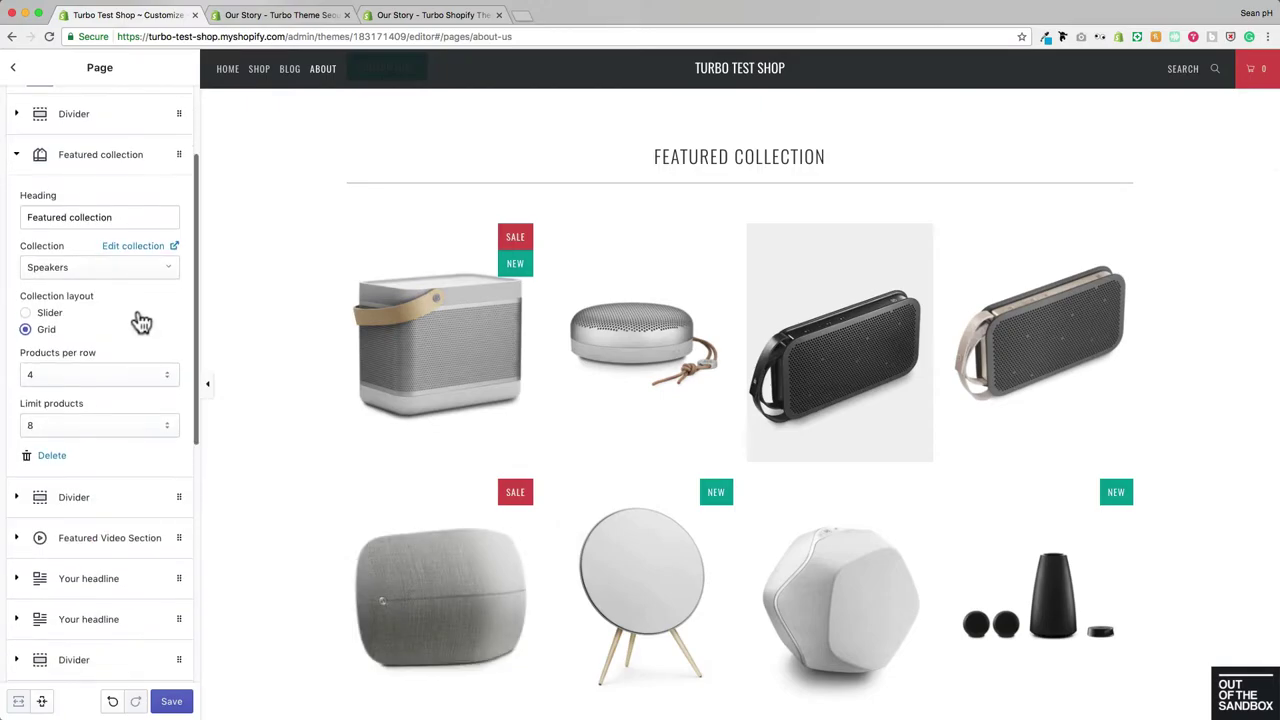
scroll(140, 320, "down", 1)
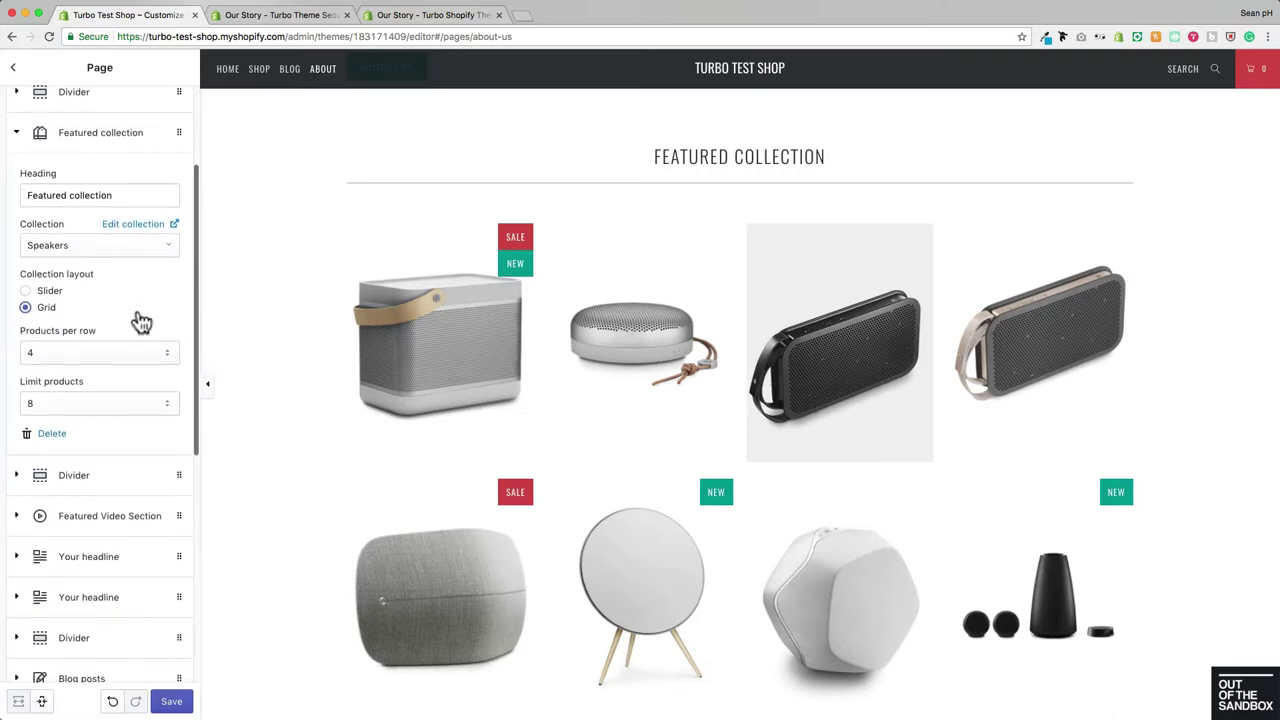
scroll(141, 320, "down", 1)
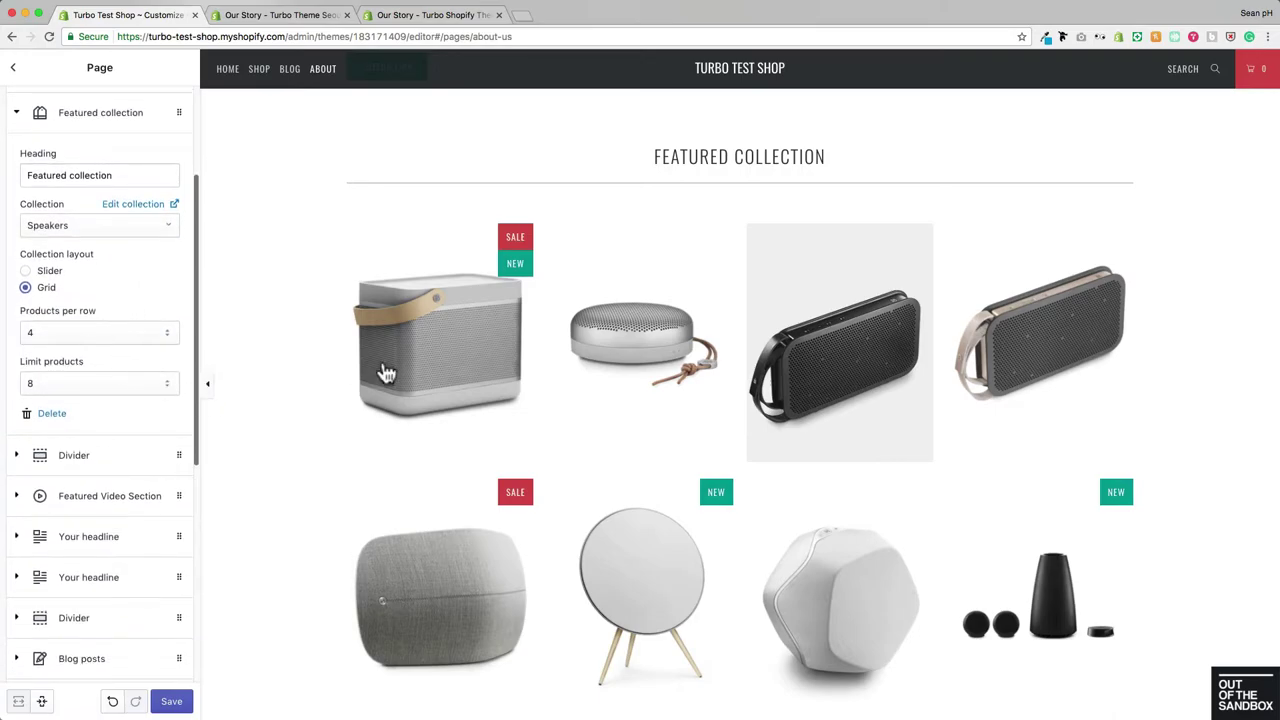
Review the remaining Featured collection products in the preview and collapse the Featured collection block
scroll(386, 373, "down", 2)
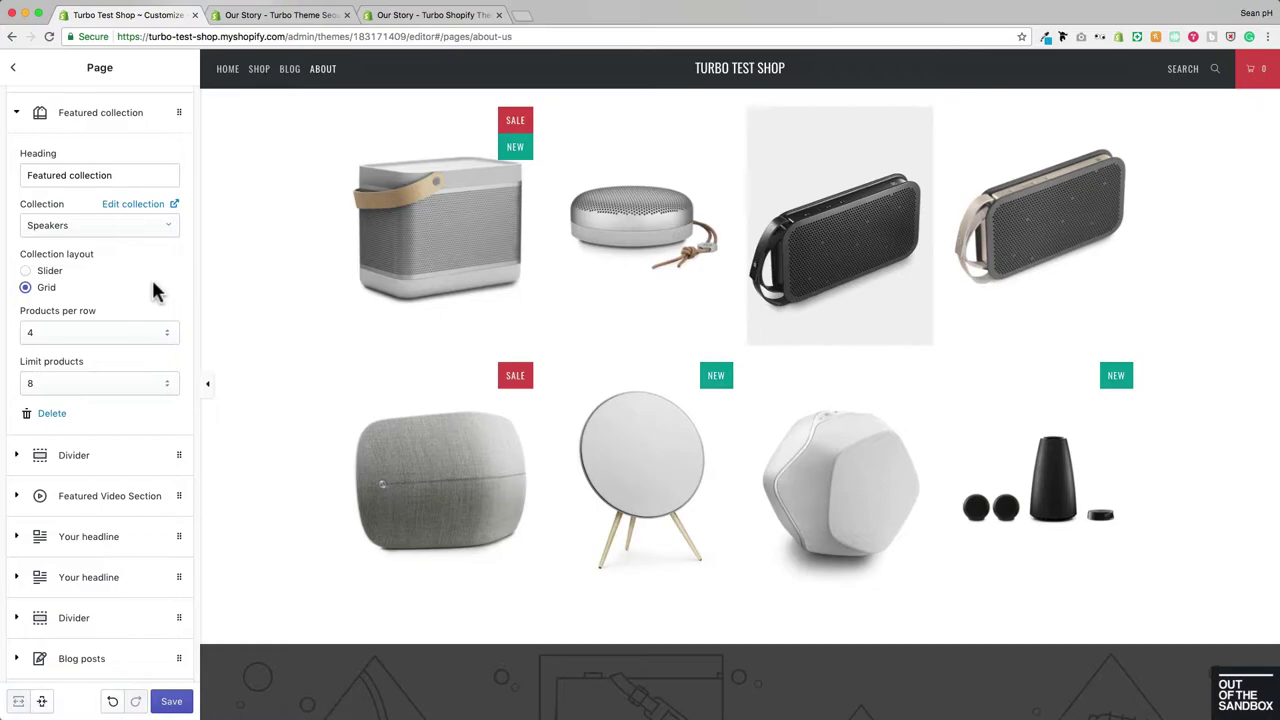
scroll(153, 296, "up", 3)
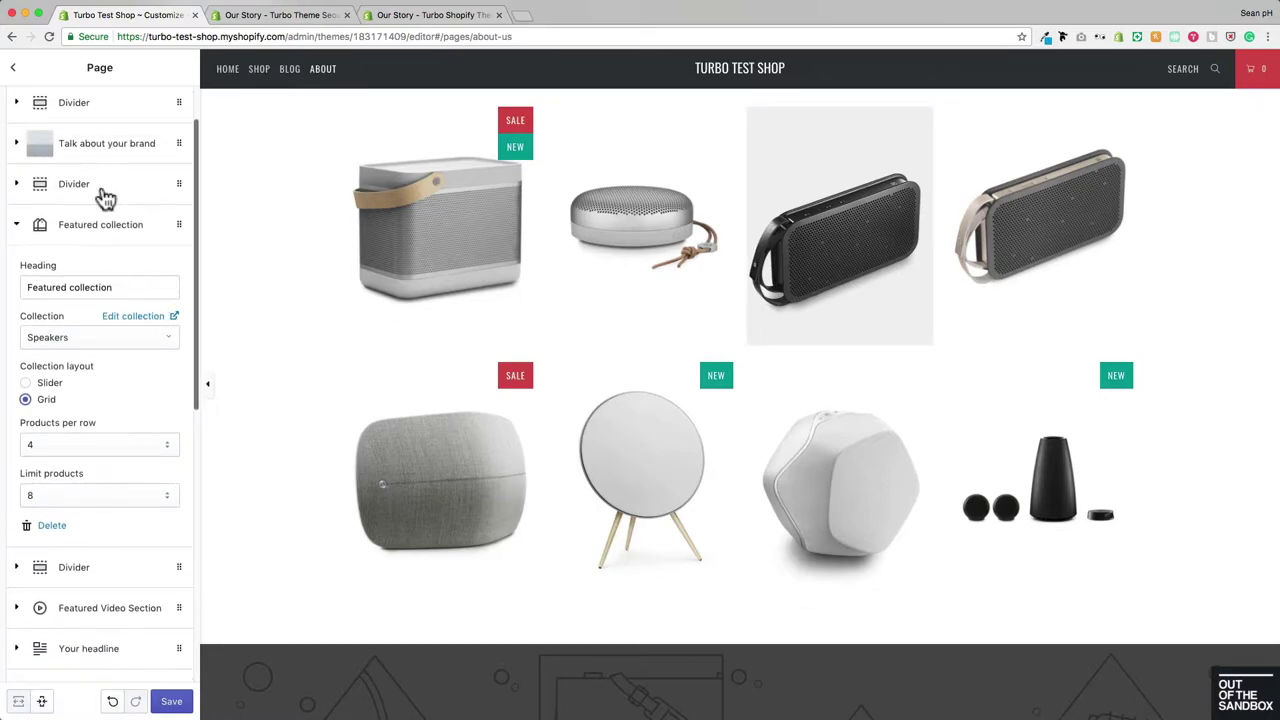
left_click(22, 229)
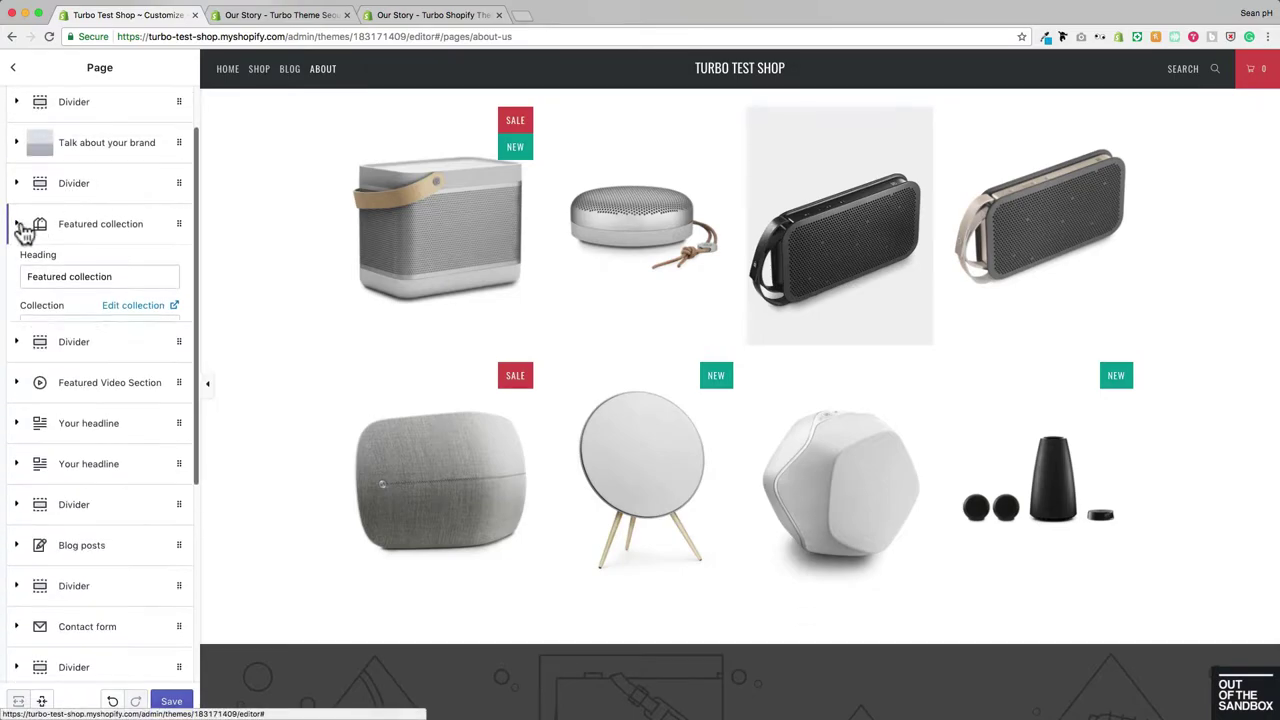
In the Featured Video Section block, keep YouTube as the video source and enable Darken video
scroll(63, 313, "down", 2)
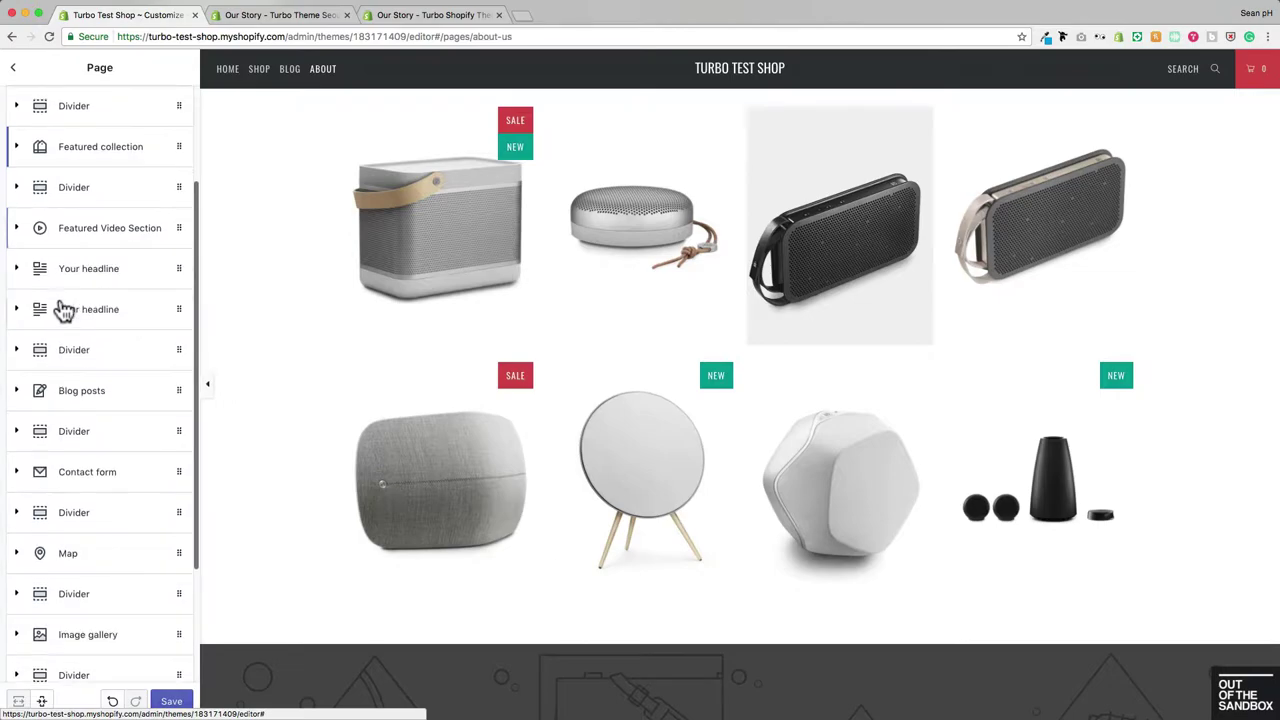
left_click(18, 231)
scroll(123, 390, "down", 1)
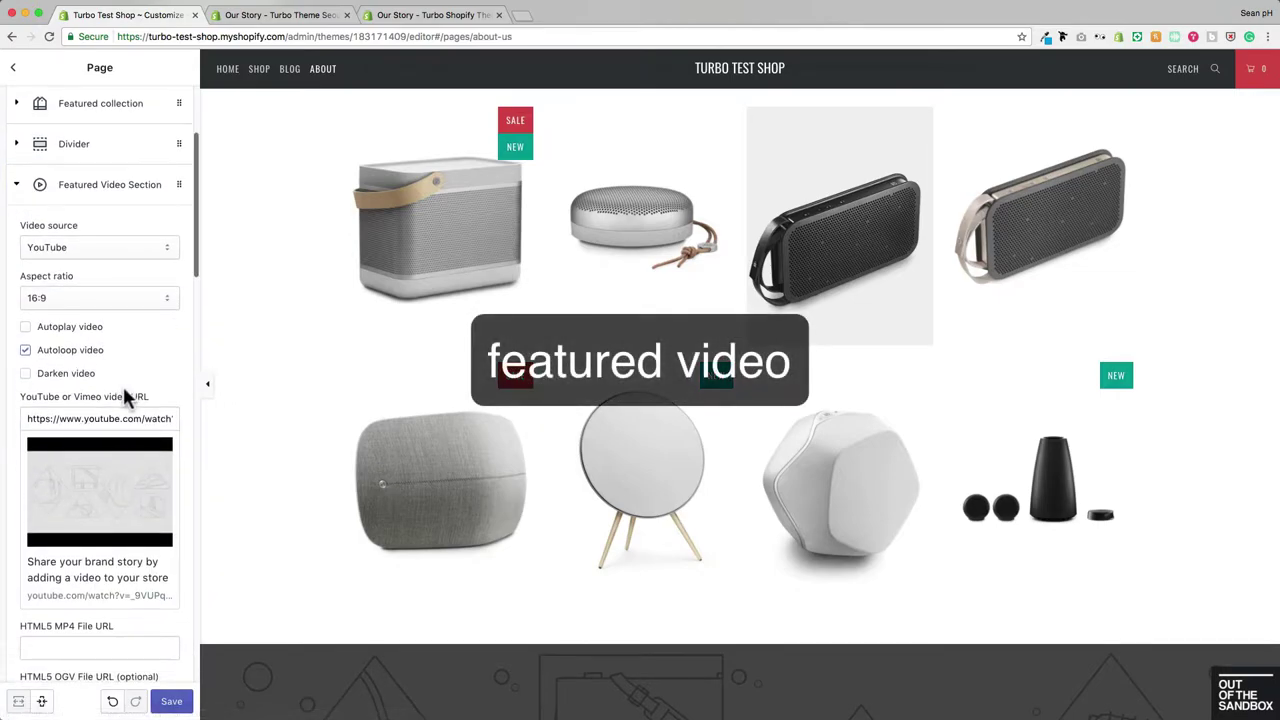
scroll(89, 320, "down", 2)
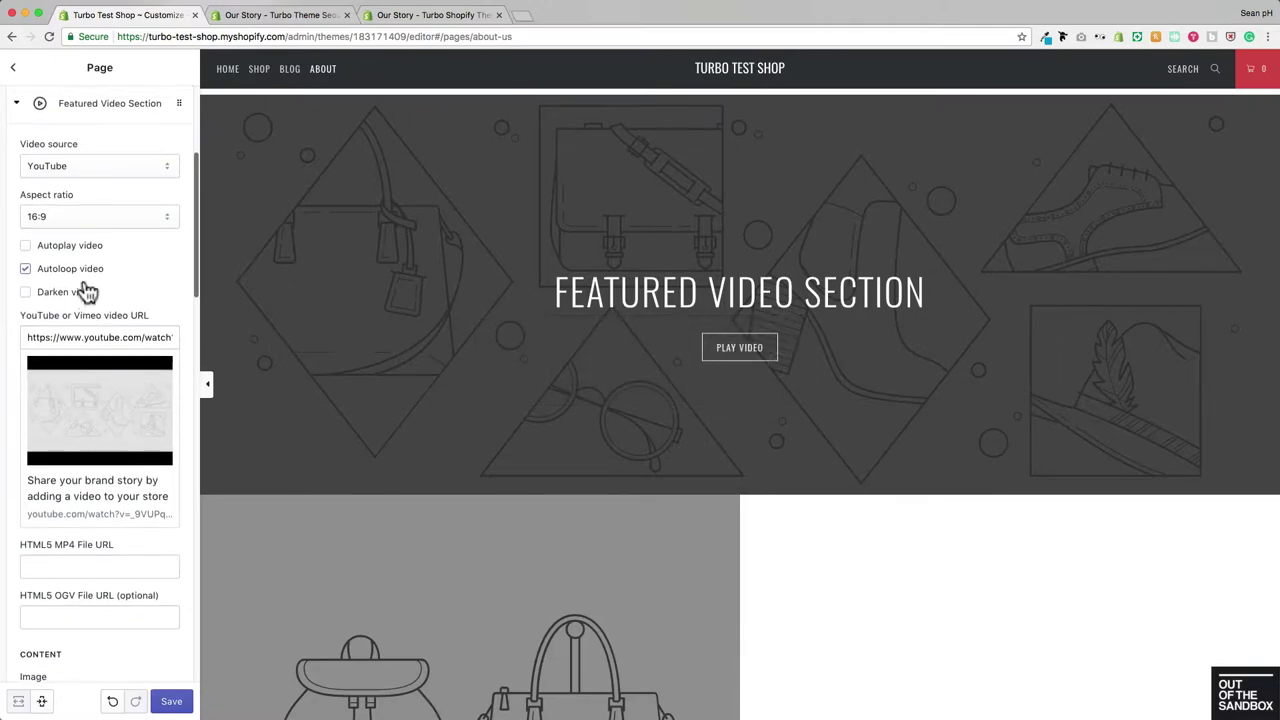
left_click(125, 165)
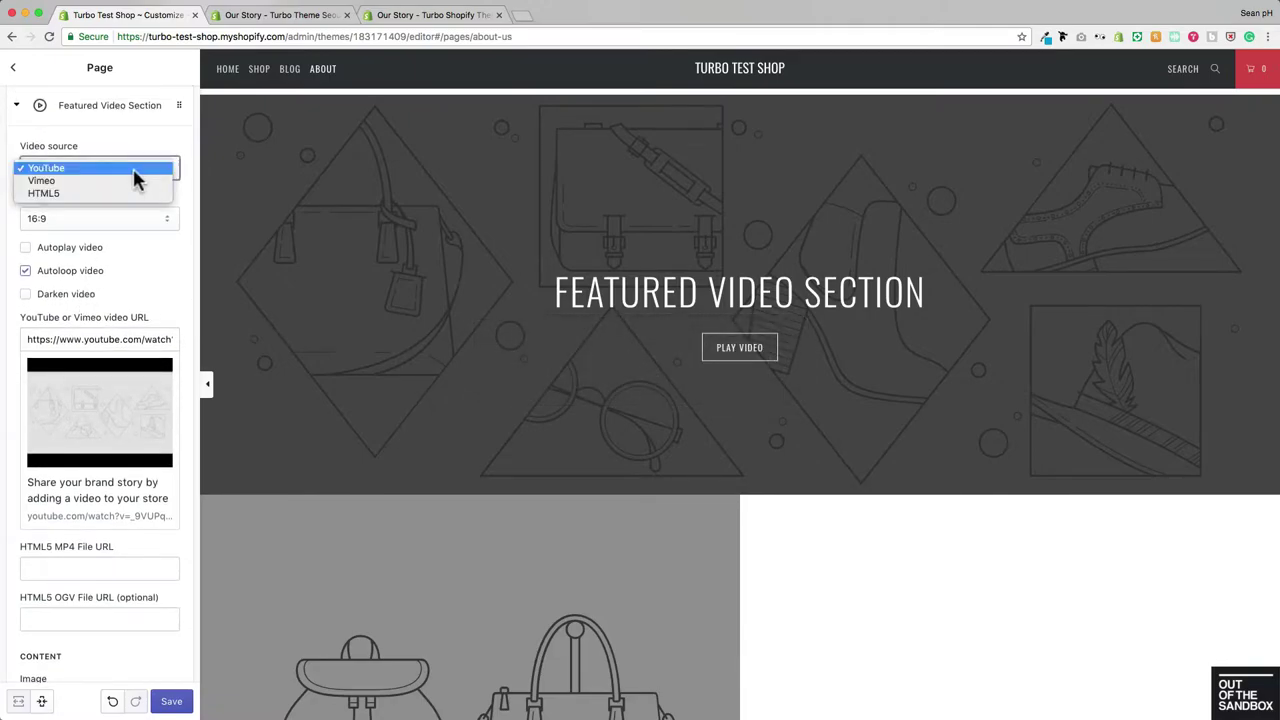
left_click(153, 287)
scroll(136, 269, "down", 1)
scroll(140, 283, "down", 1)
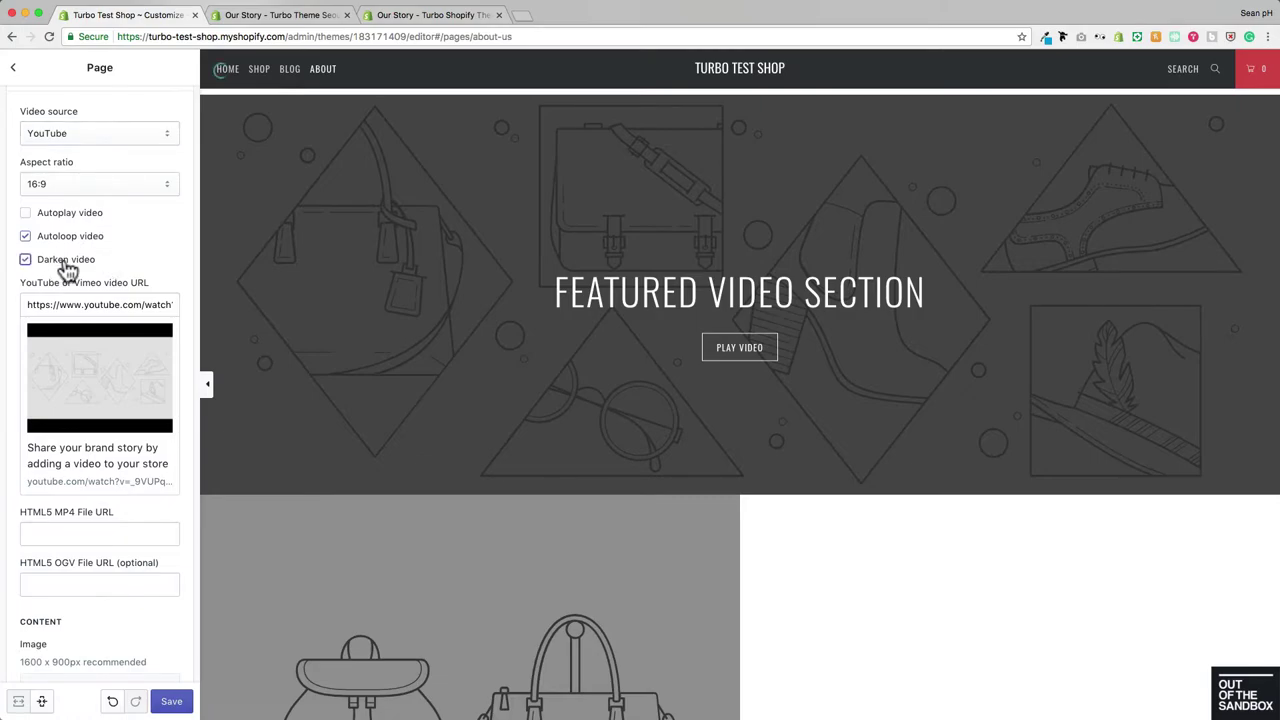
Upload banner 2.jpg as the image of the Featured Video Section block
scroll(70, 271, "down", 5)
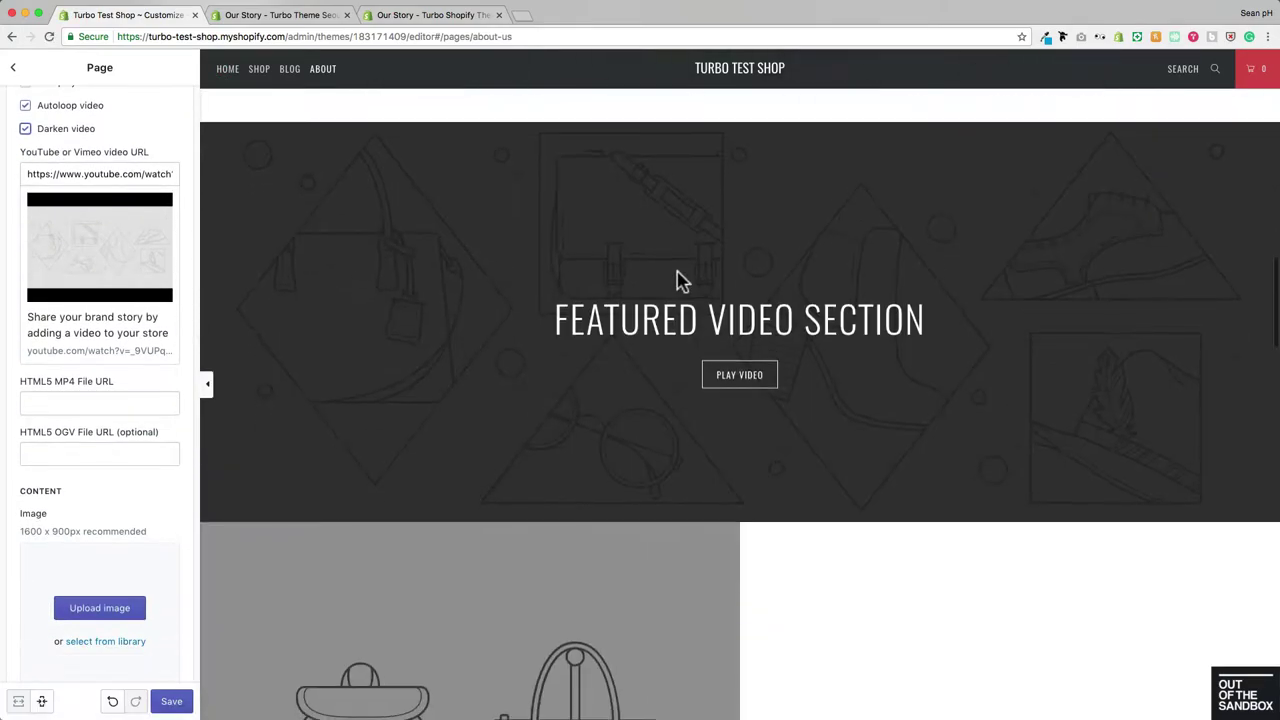
scroll(145, 248, "down", 10)
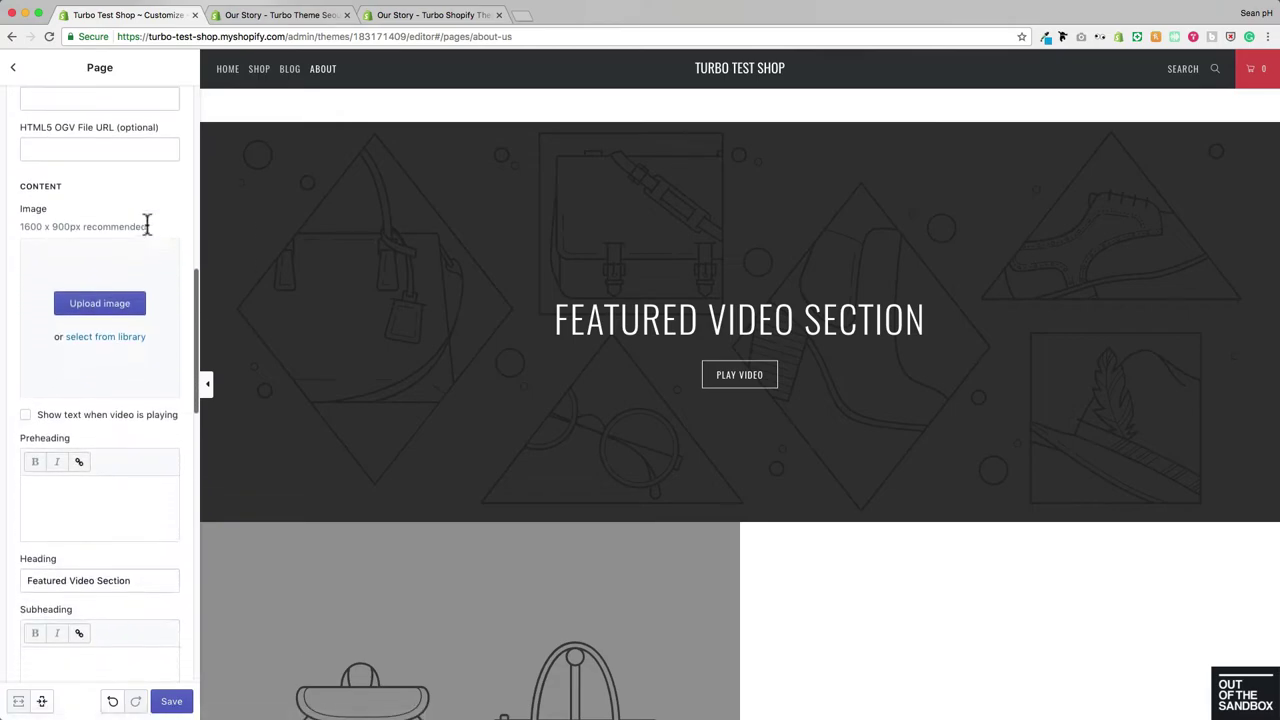
left_click(100, 262)
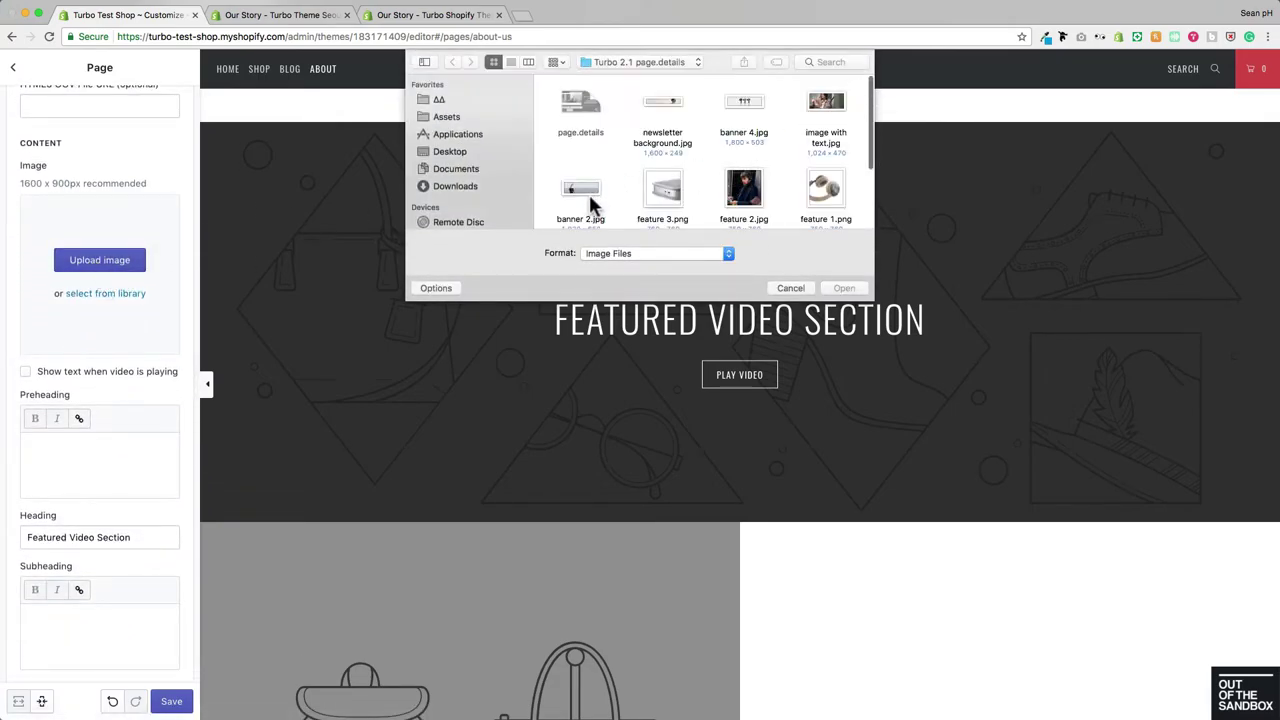
left_click(592, 205)
left_click(844, 288)
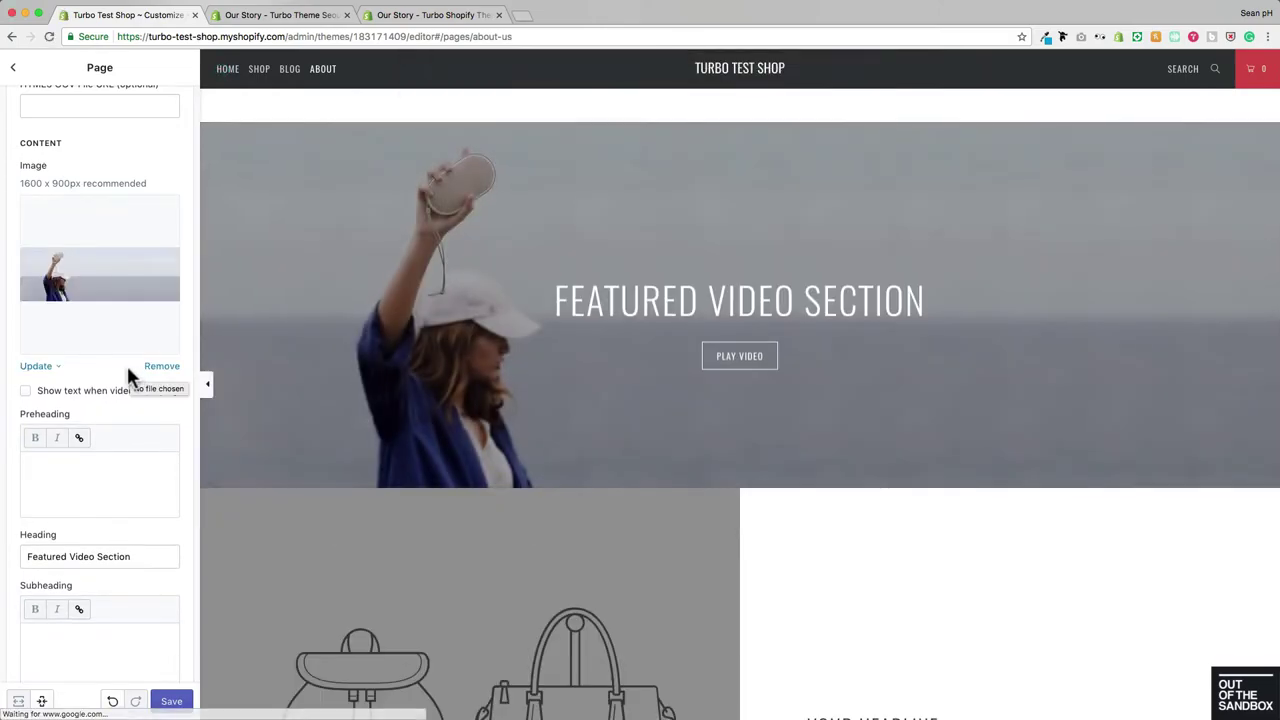
Examine the Featured Video Section's heading, text position, alignment, background and button settings, and collapse the block
scroll(126, 363, "down", 2)
scroll(123, 360, "up", 3)
scroll(124, 363, "down", 1)
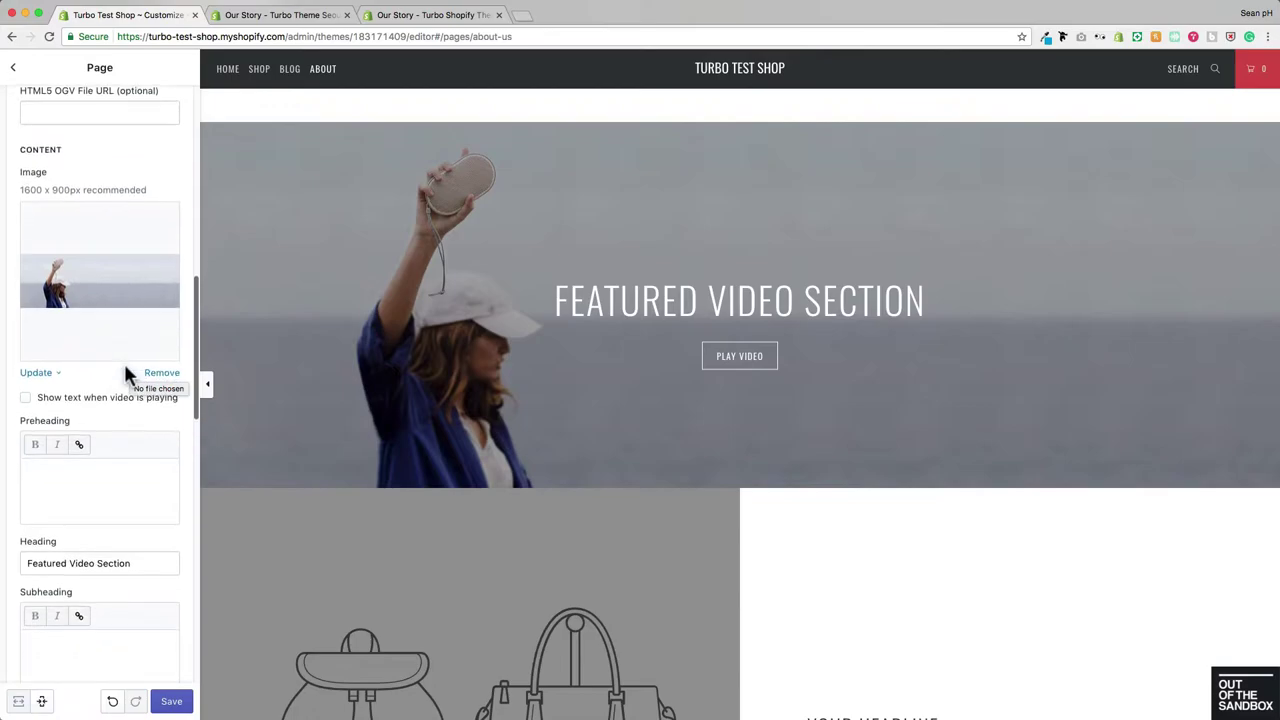
scroll(75, 365, "down", 1)
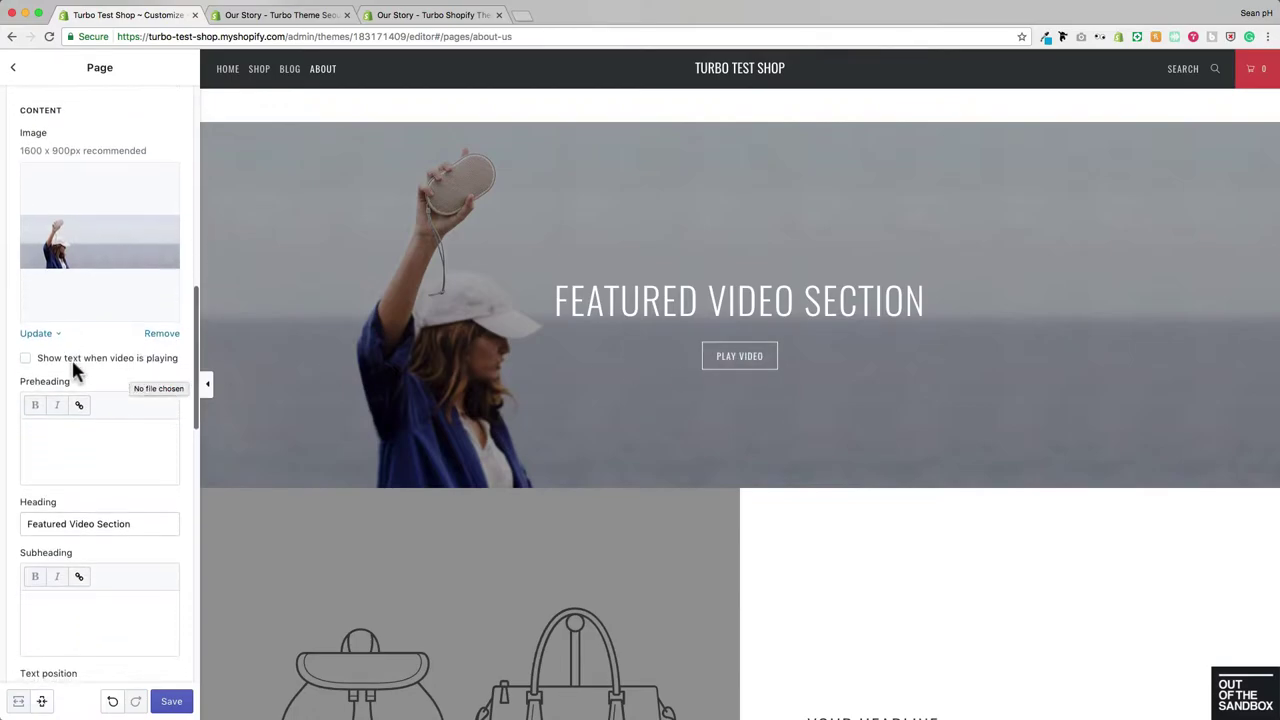
scroll(73, 362, "down", 2)
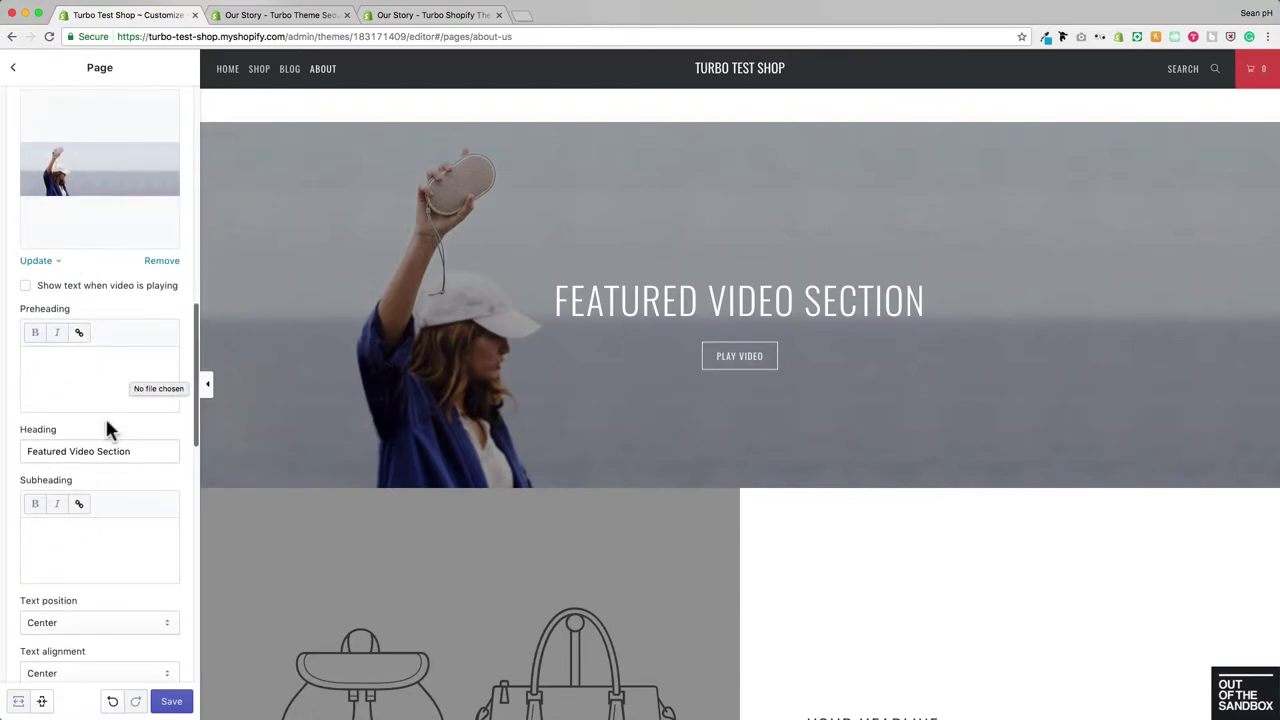
scroll(108, 425, "down", 4)
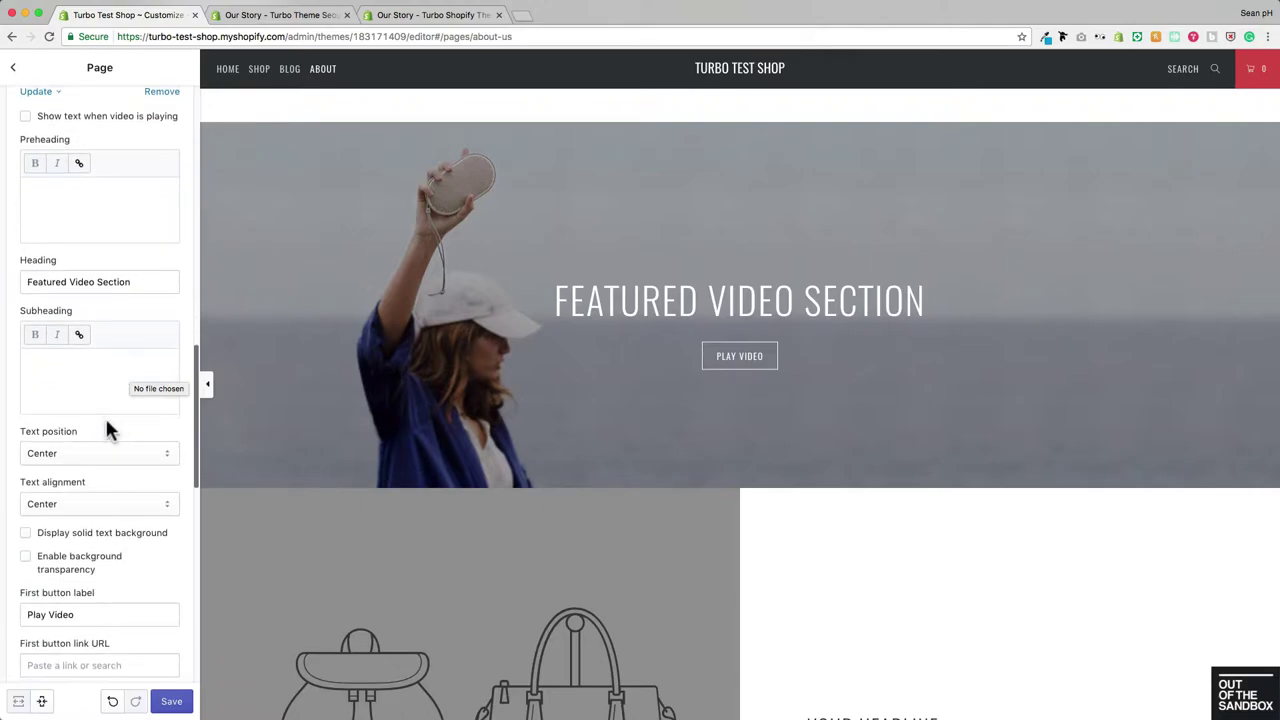
scroll(107, 425, "down", 5)
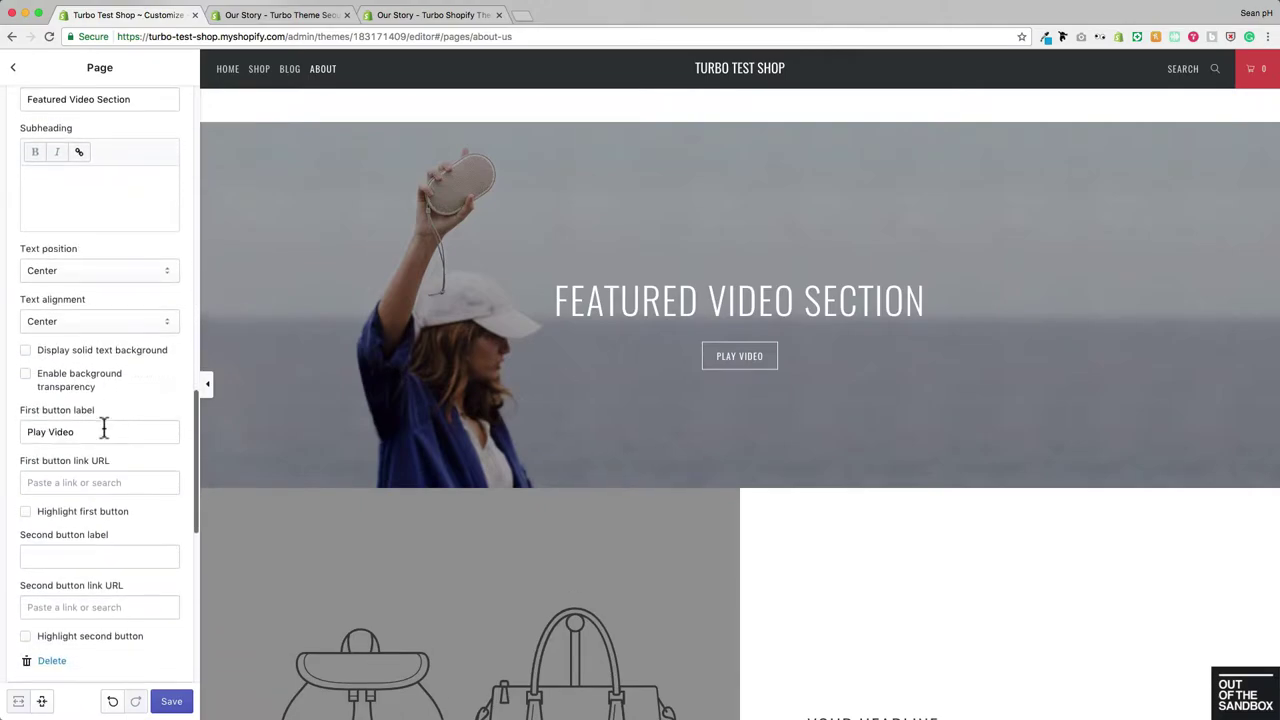
scroll(104, 430, "down", 2)
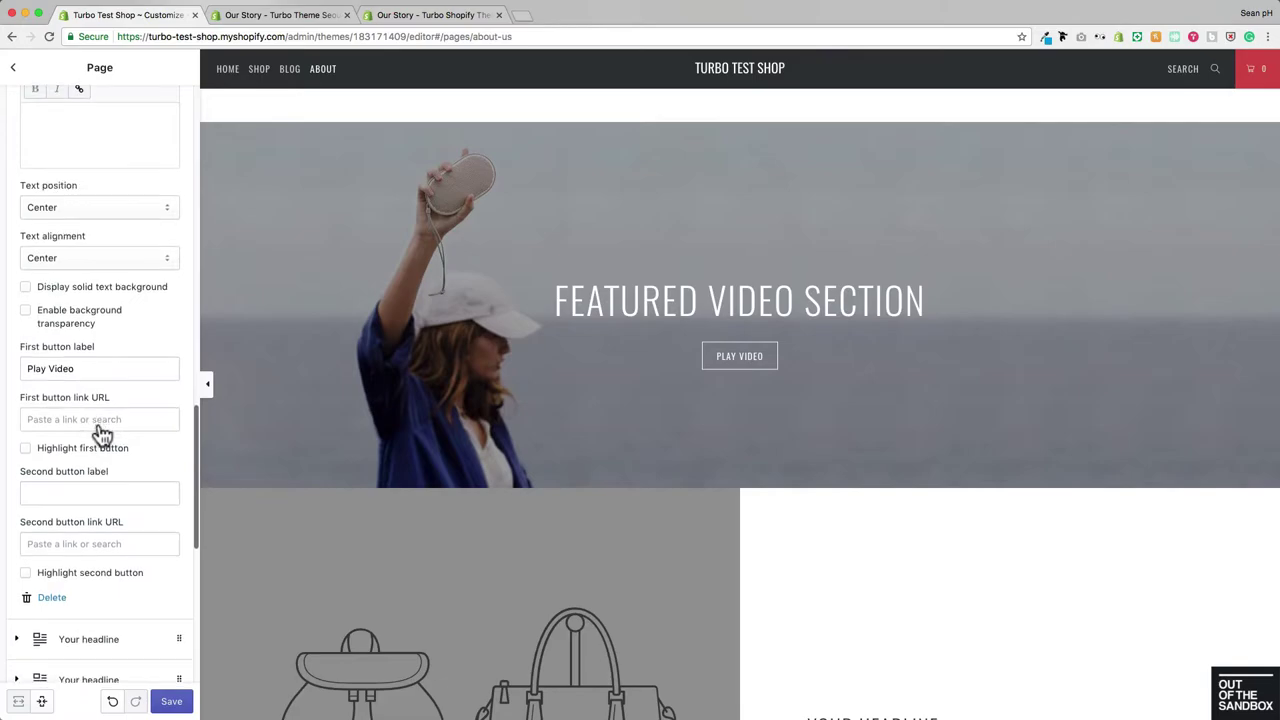
scroll(103, 433, "down", 1)
scroll(102, 436, "down", 1)
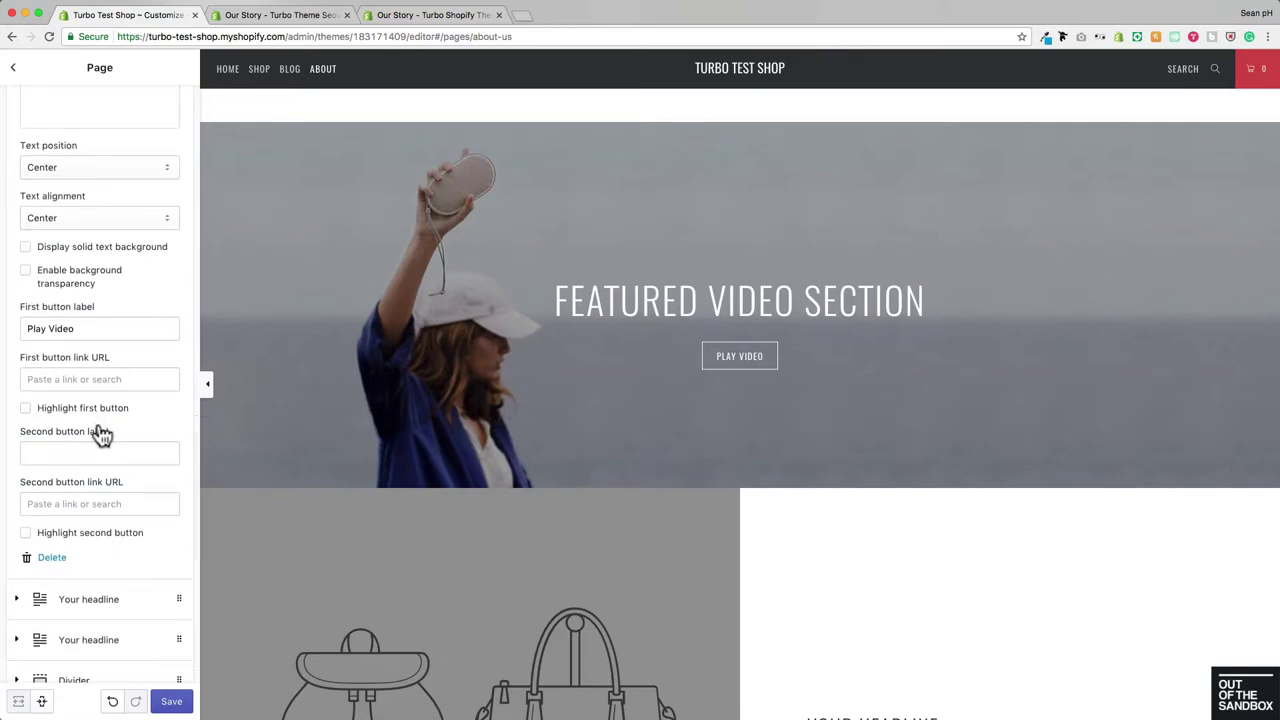
scroll(101, 434, "up", 3)
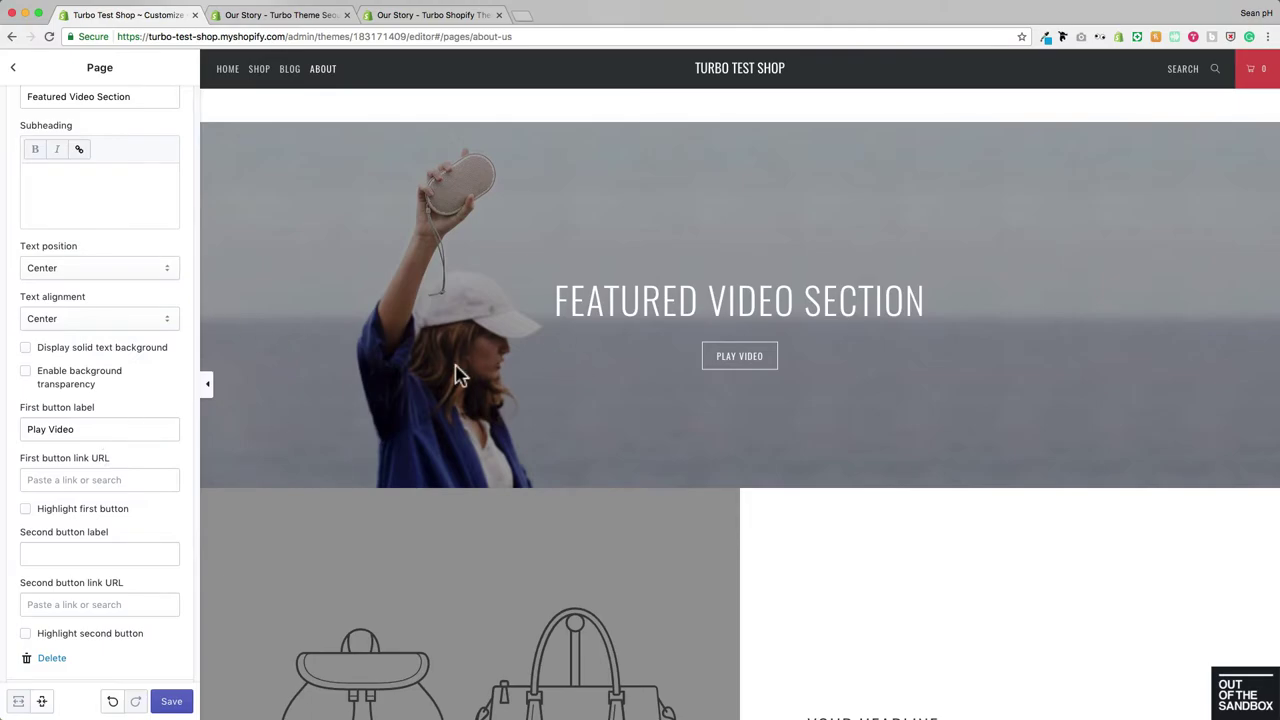
scroll(100, 340, "up", 10)
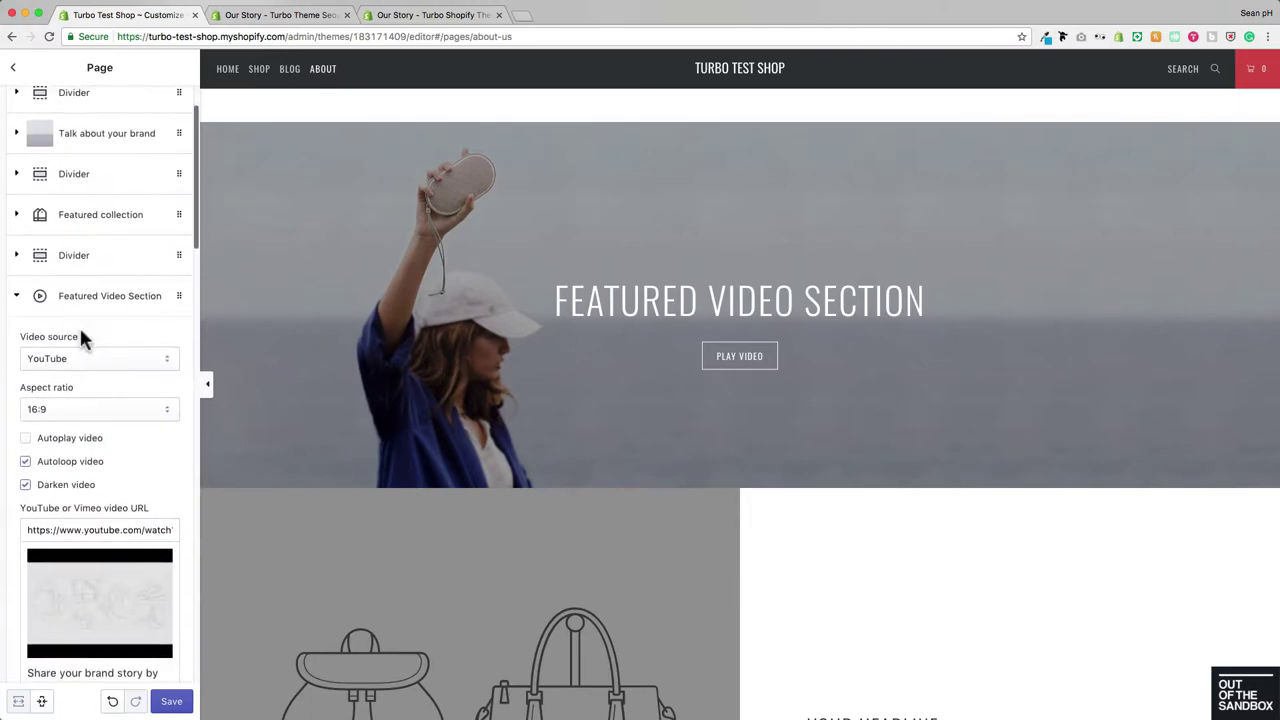
left_click(31, 300)
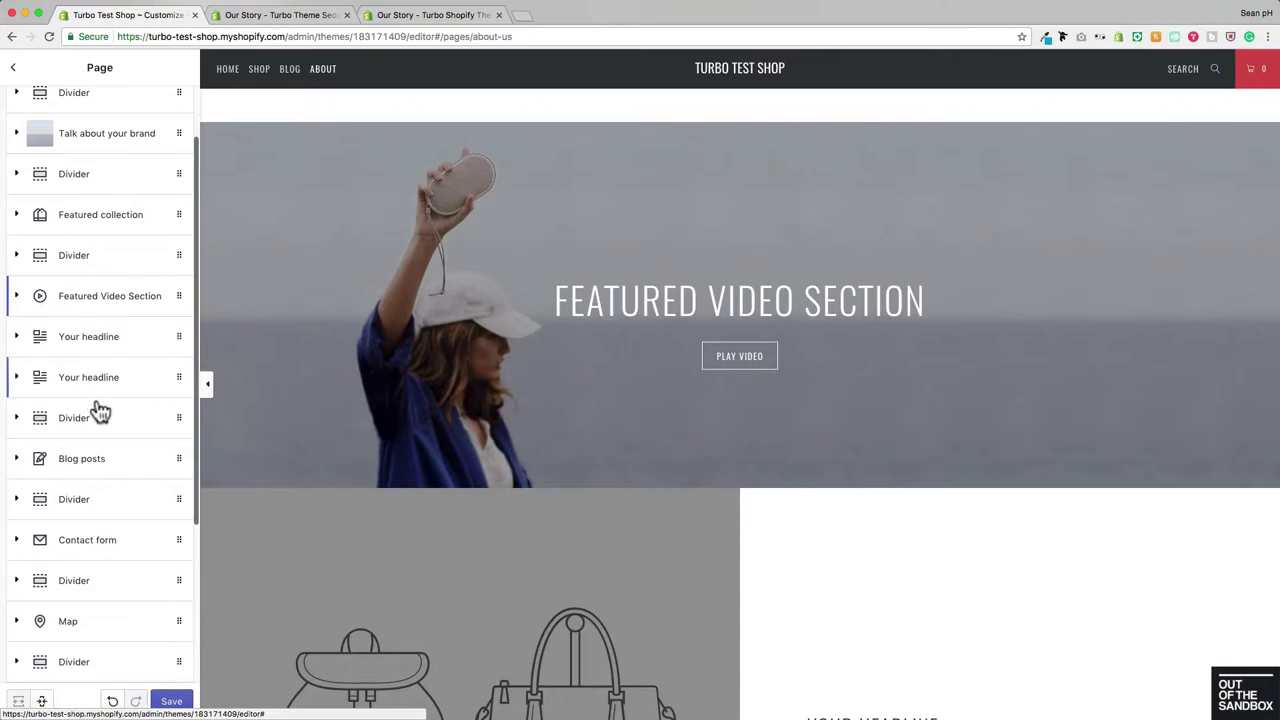
Set the first "Your headline" block's text alignment to Center and its image position to Right
scroll(490, 362, "down", 5)
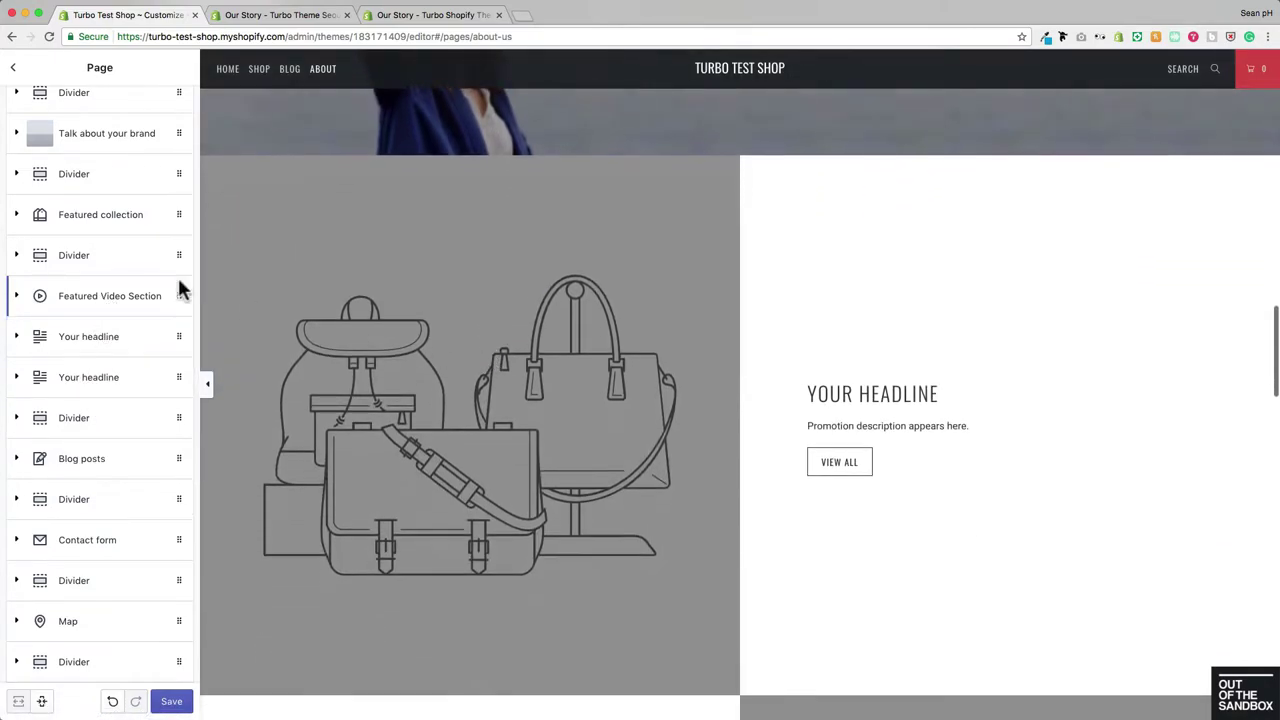
left_click(110, 340)
scroll(106, 345, "down", 5)
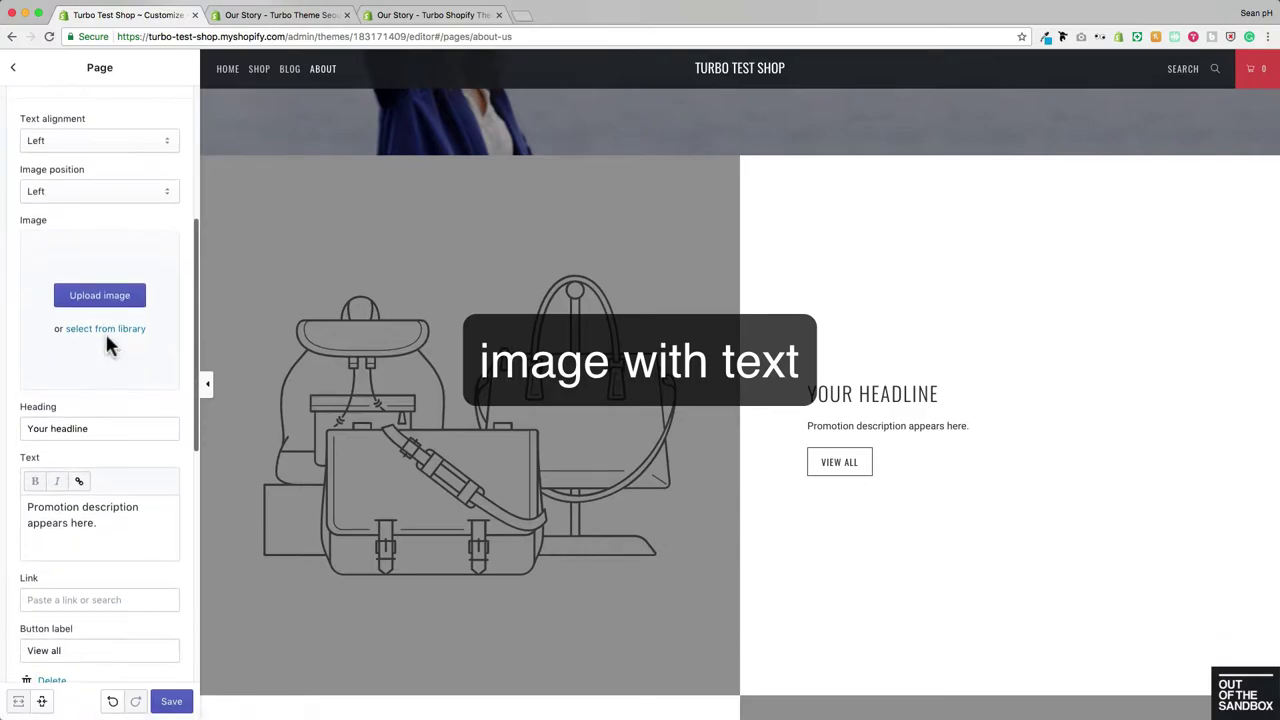
left_click(70, 140)
left_click(76, 156)
left_click(84, 195)
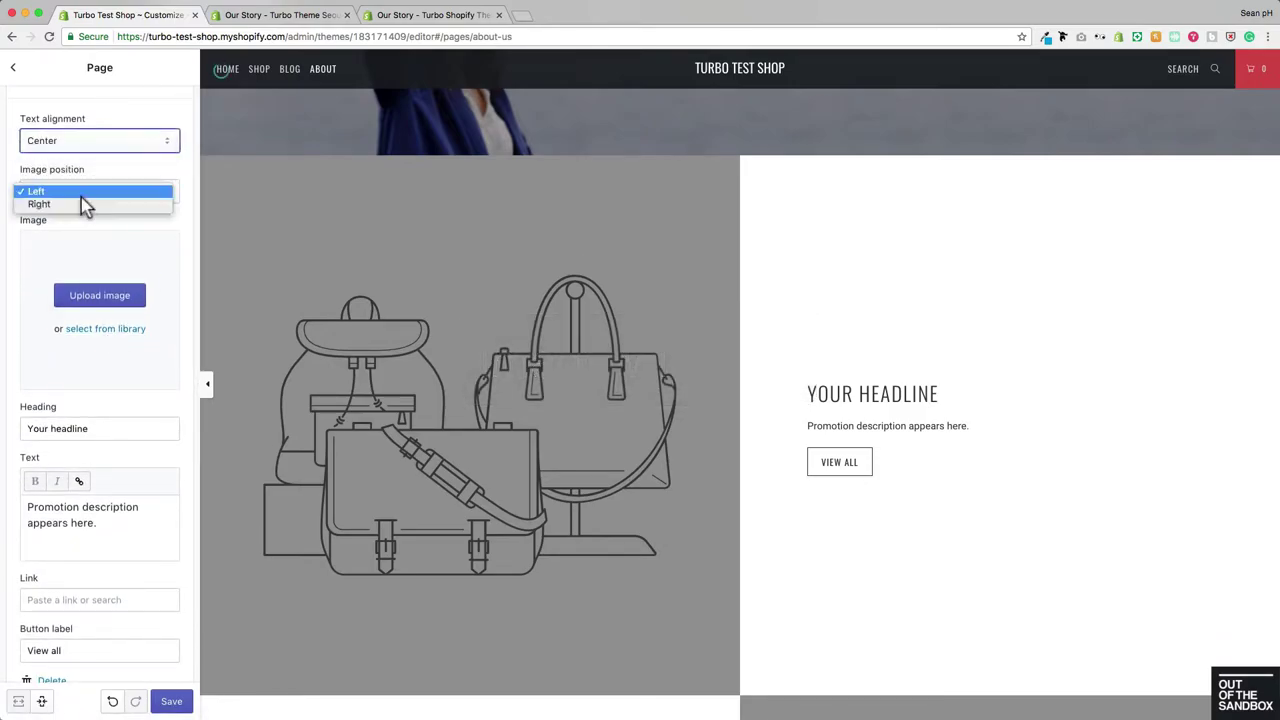
left_click(82, 203)
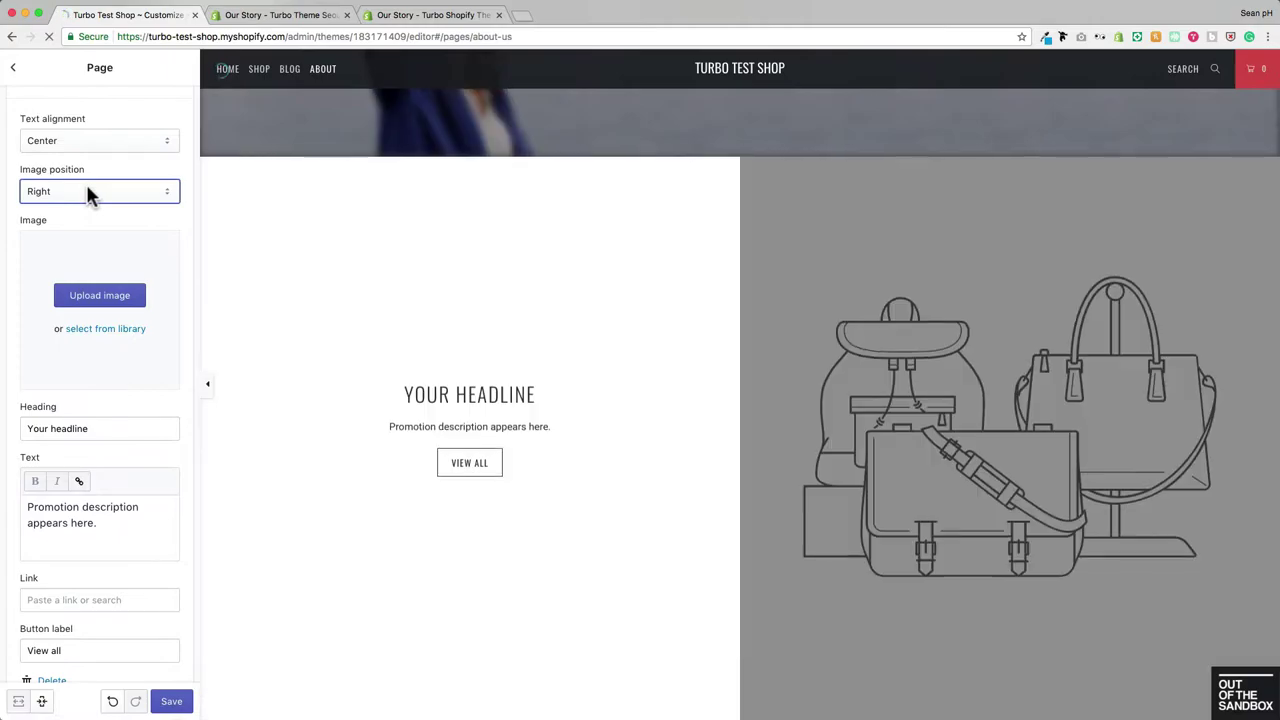
Upload feature 1.png as the image of the first "Your headline" block
left_click(112, 304)
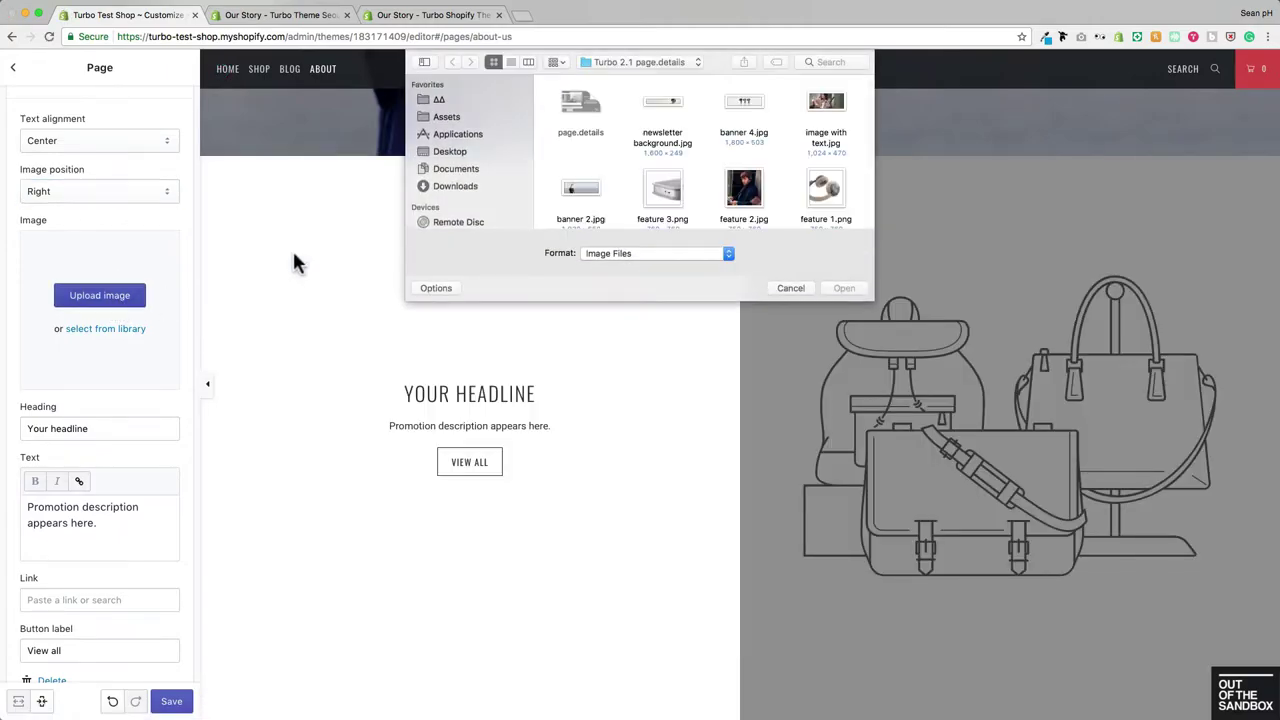
left_click(826, 195)
left_click(842, 288)
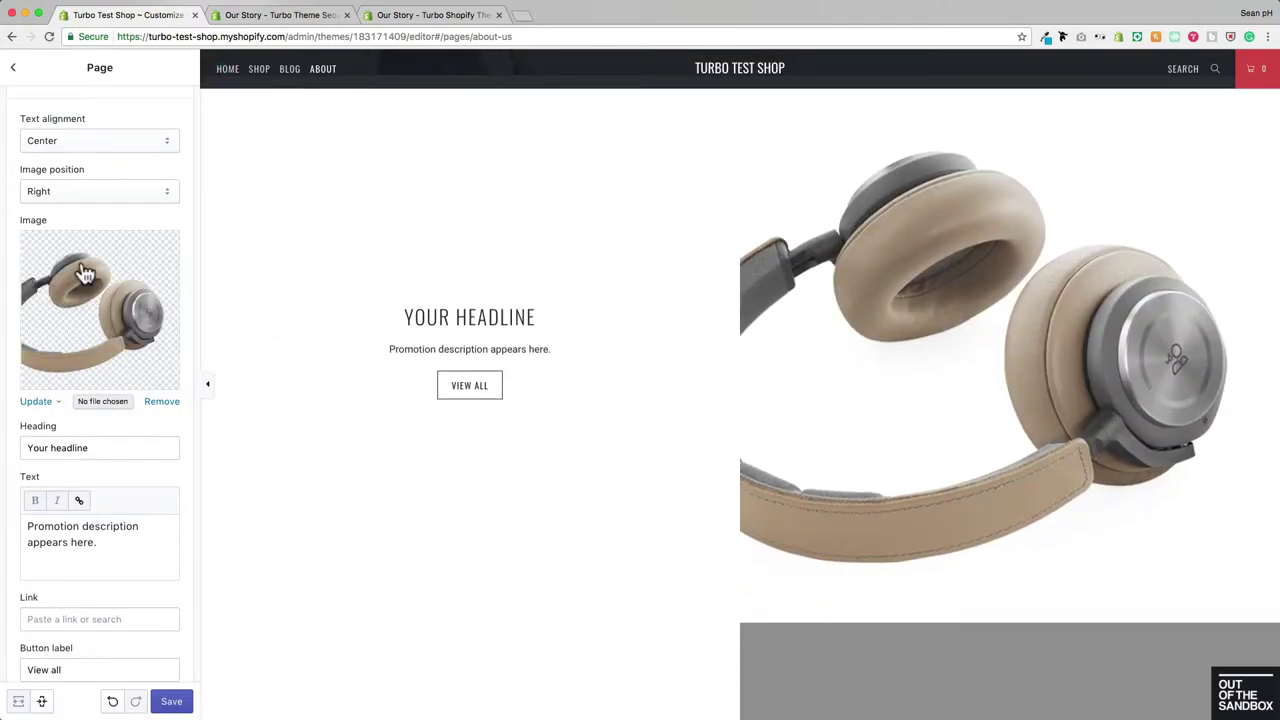
Set the first "Your headline" block's image position to Left and collapse the block
left_click(92, 196)
left_click(74, 175)
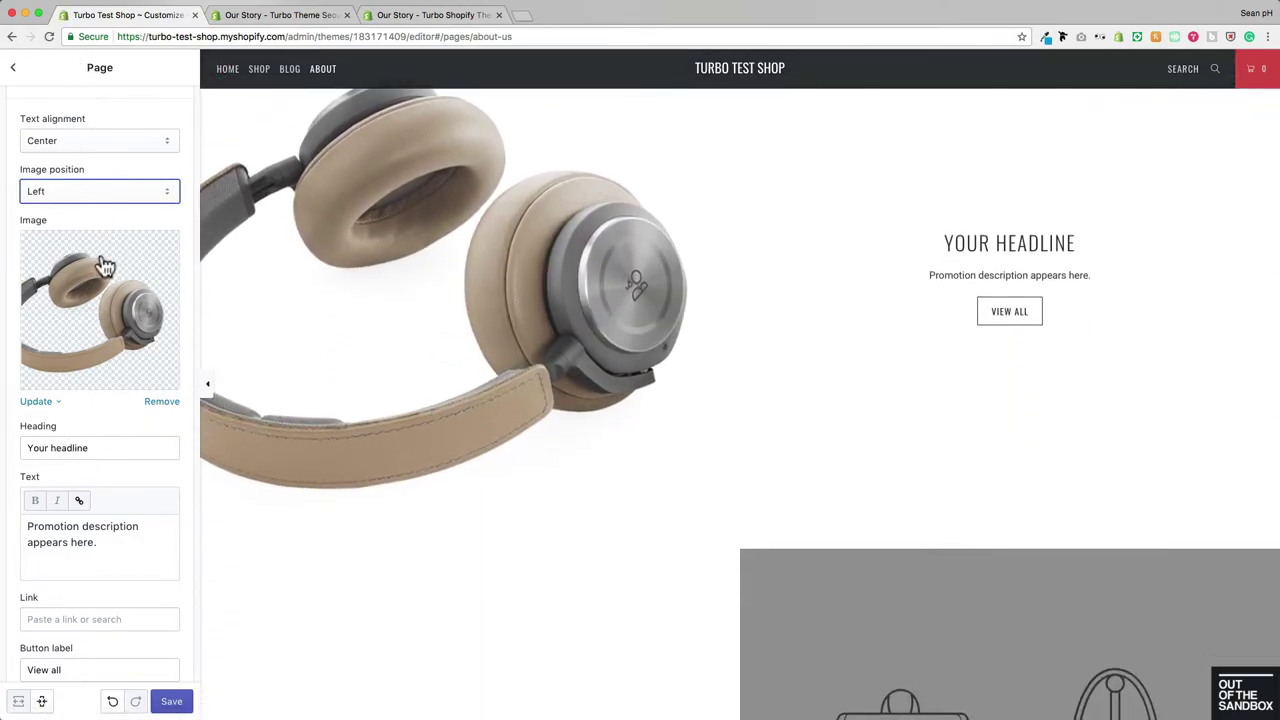
scroll(98, 258, "up", 3)
scroll(100, 263, "down", 2)
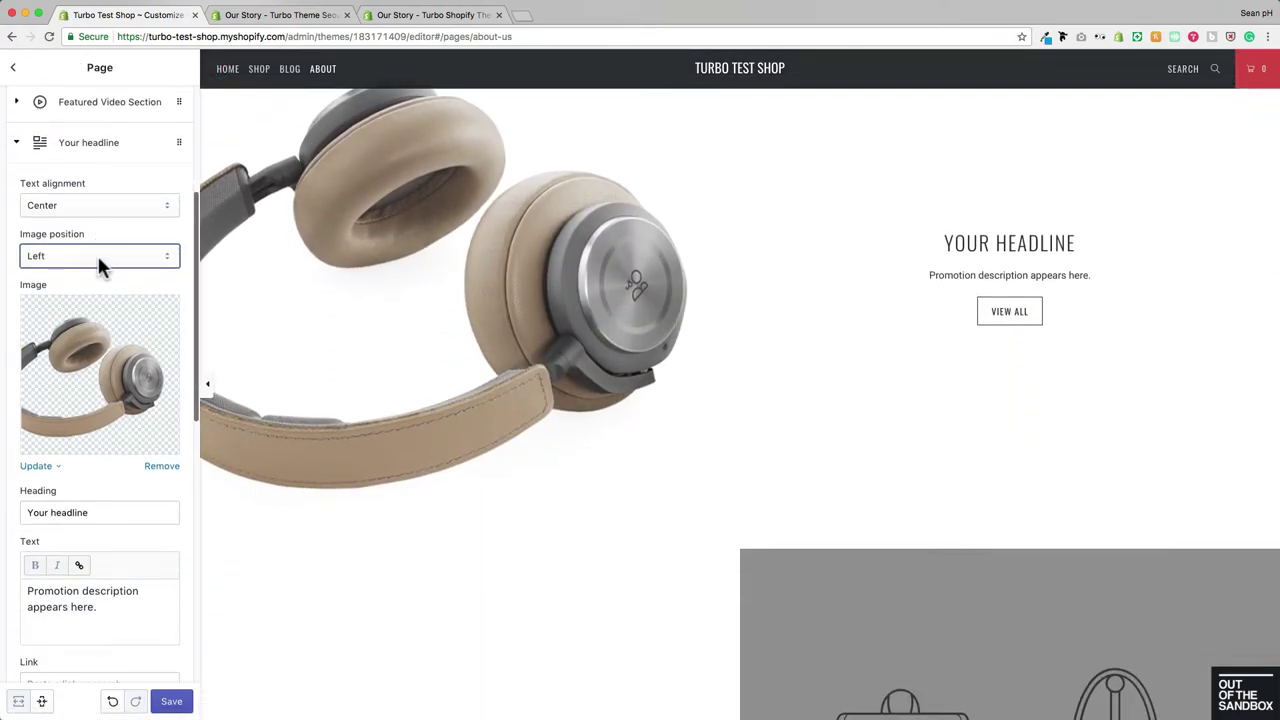
left_click(18, 143)
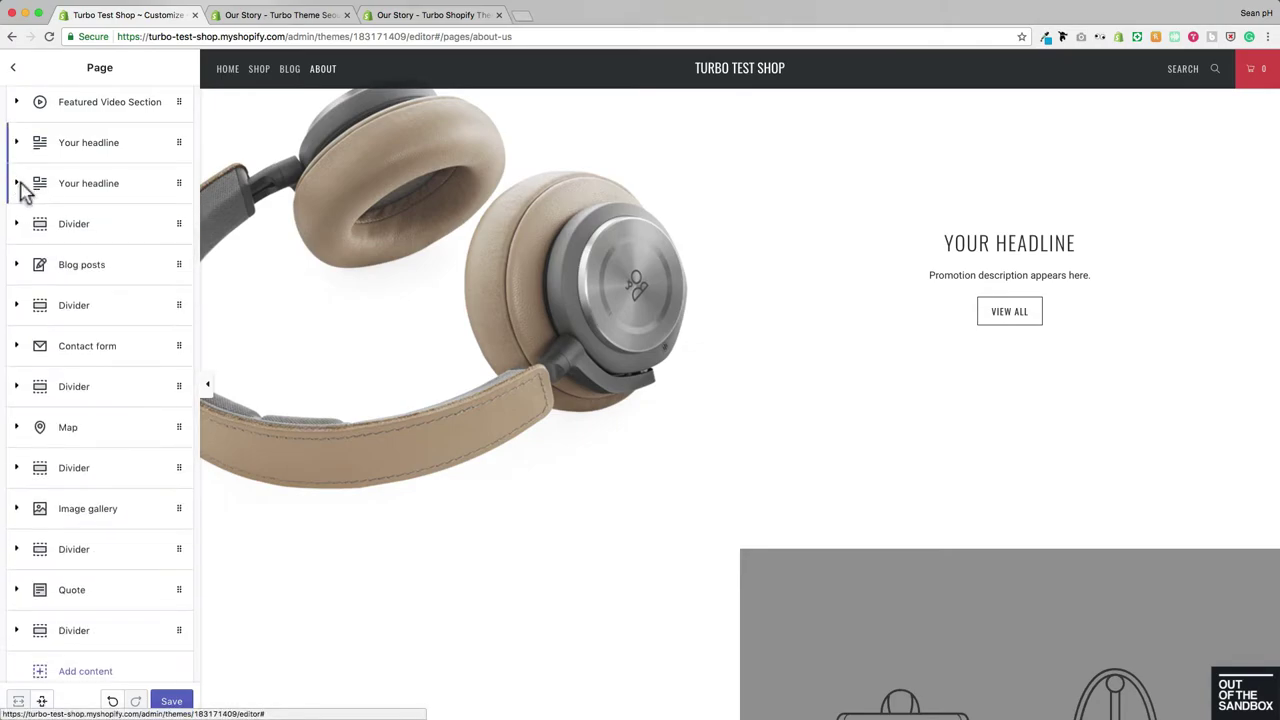
Upload feature 3.png as the image of the second "Your headline" block
left_click(16, 183)
left_click(97, 400)
left_click(843, 286)
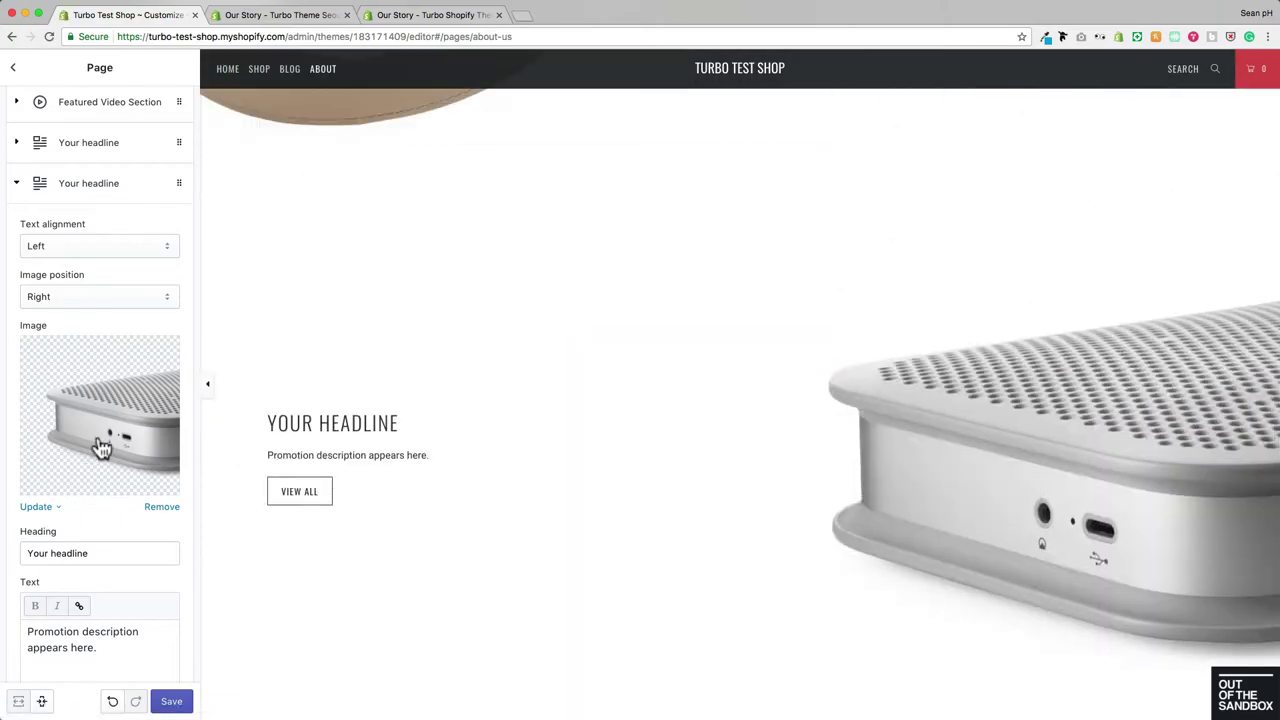
Set the second "Your headline" block's text alignment to Center, check it in the preview, and collapse the block
left_click(77, 247)
left_click(63, 260)
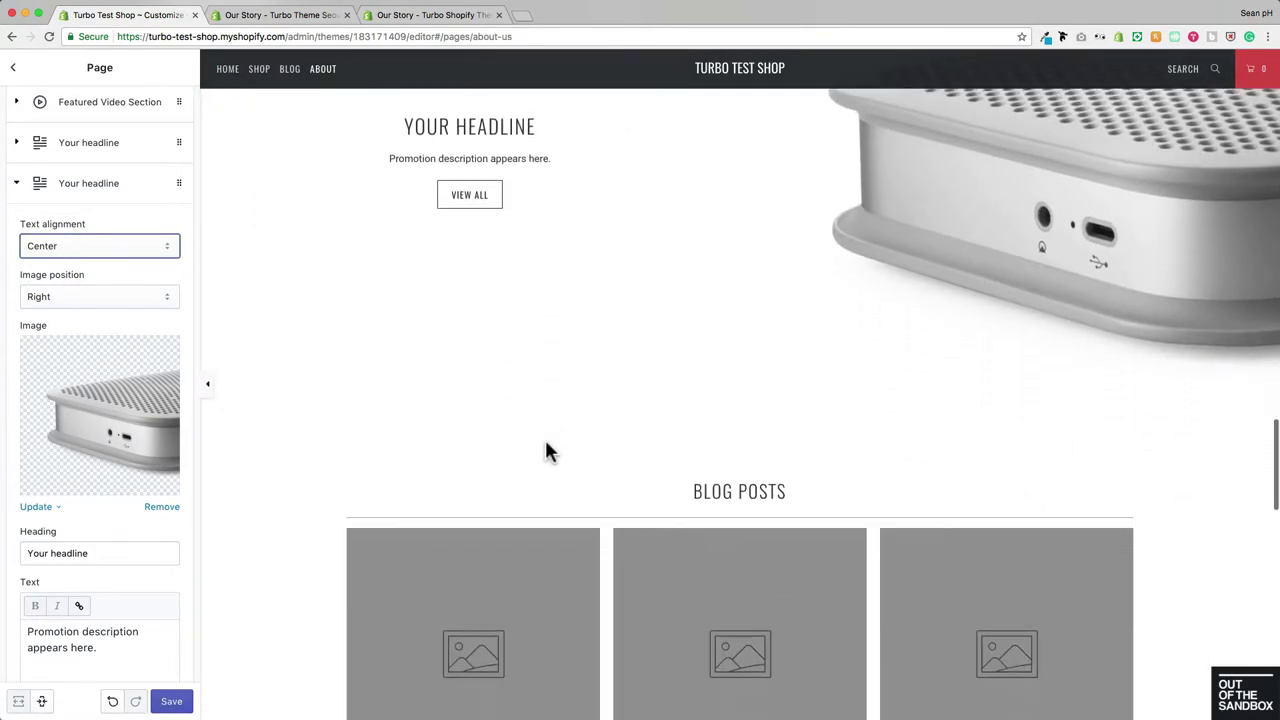
scroll(545, 442, "down", 3)
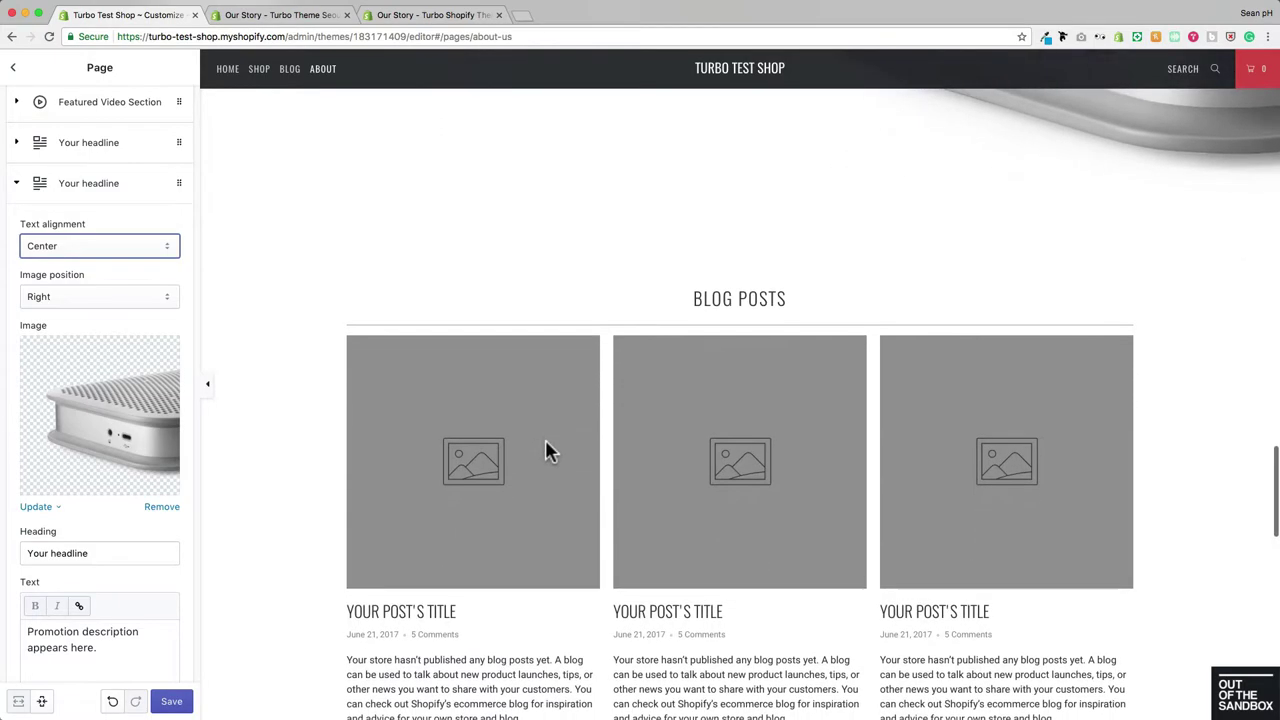
left_click(24, 189)
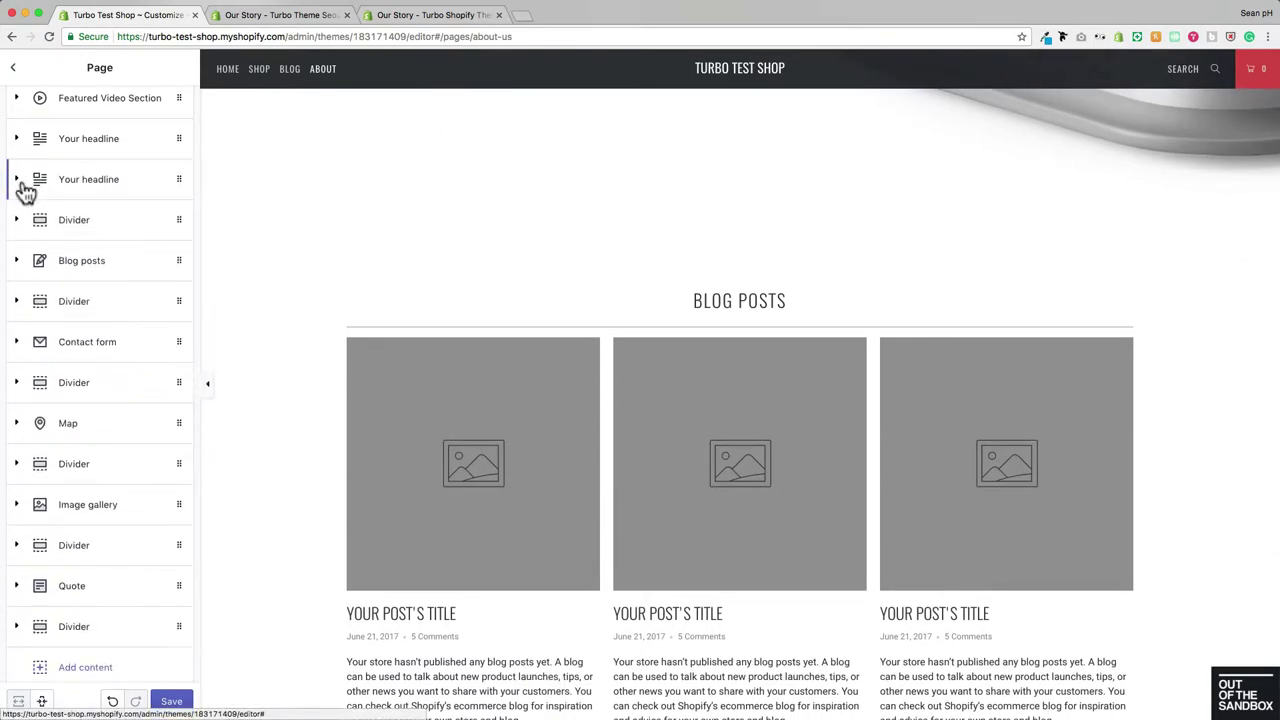
Set the Blog posts block to use the News blog and check the posts in the preview
left_click(26, 279)
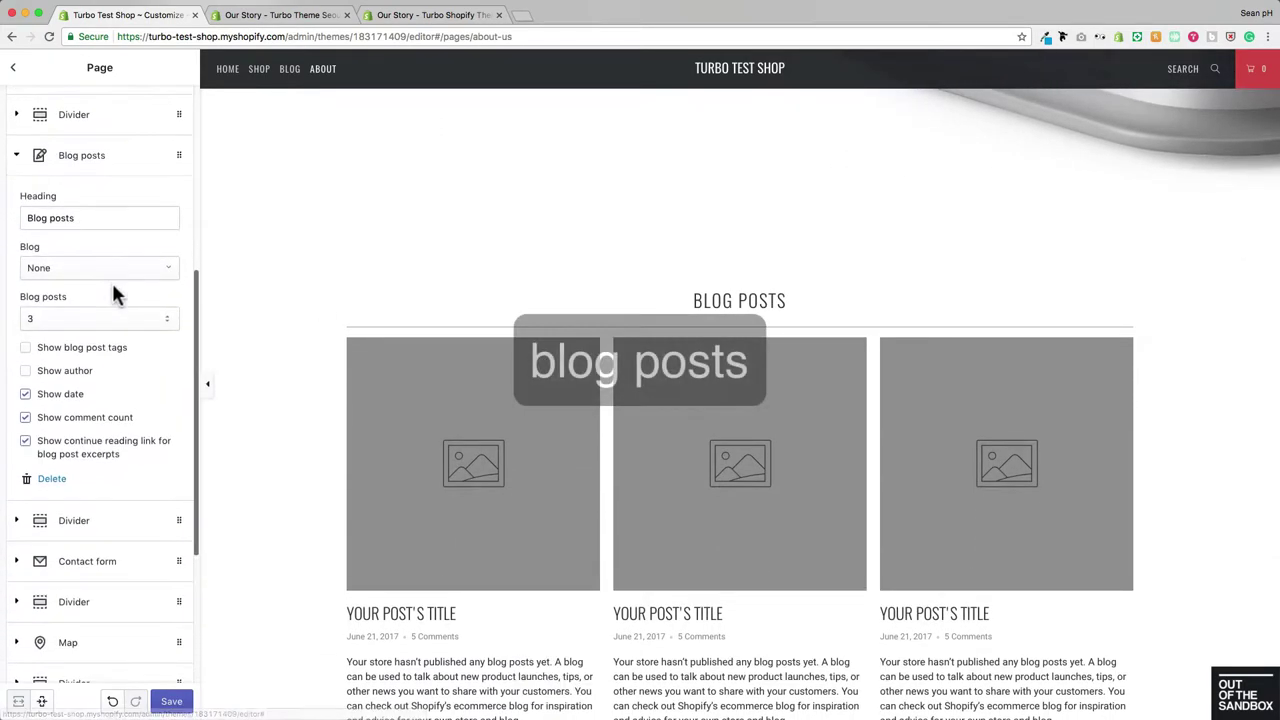
left_click(110, 267)
left_click(90, 389)
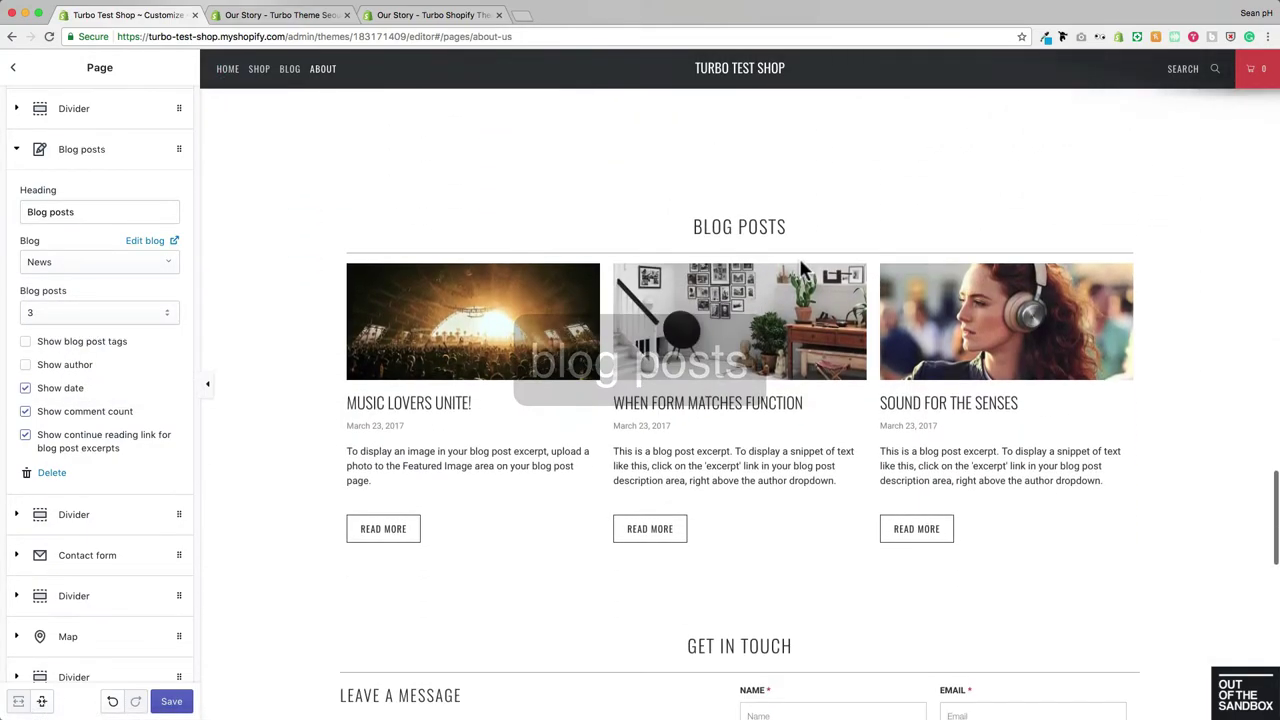
scroll(110, 309, "down", 1)
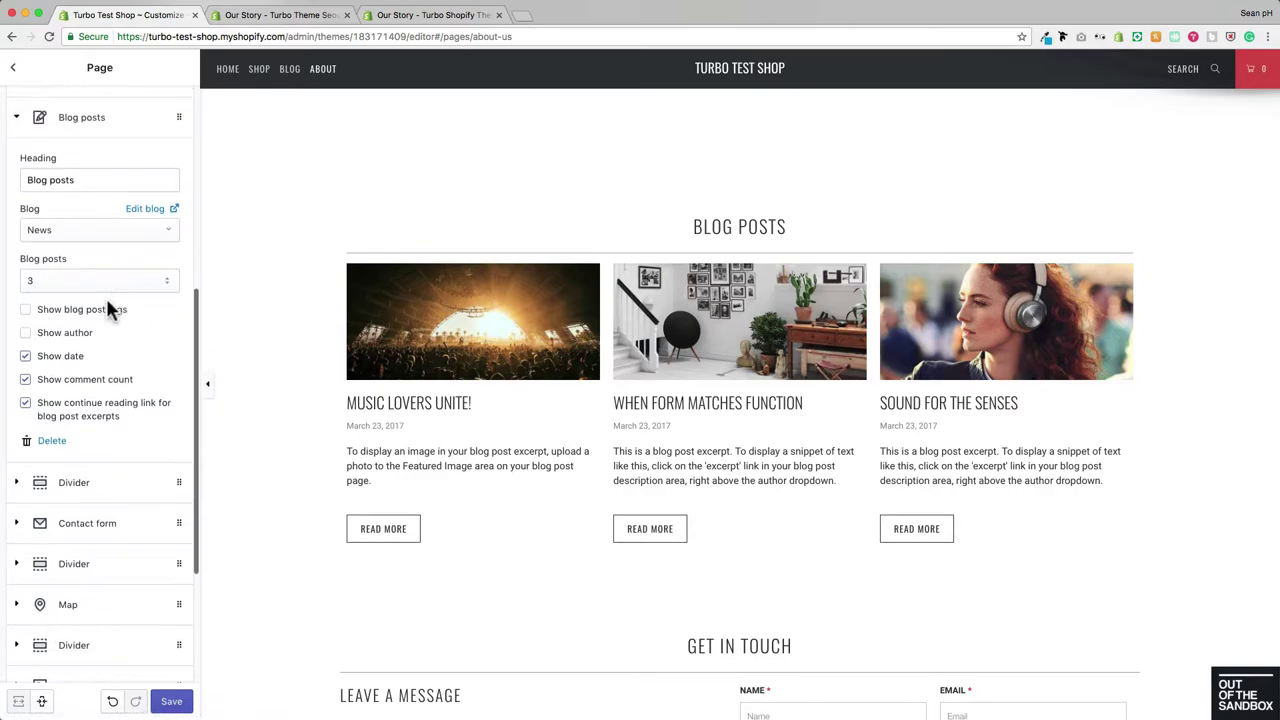
scroll(110, 309, "down", 1)
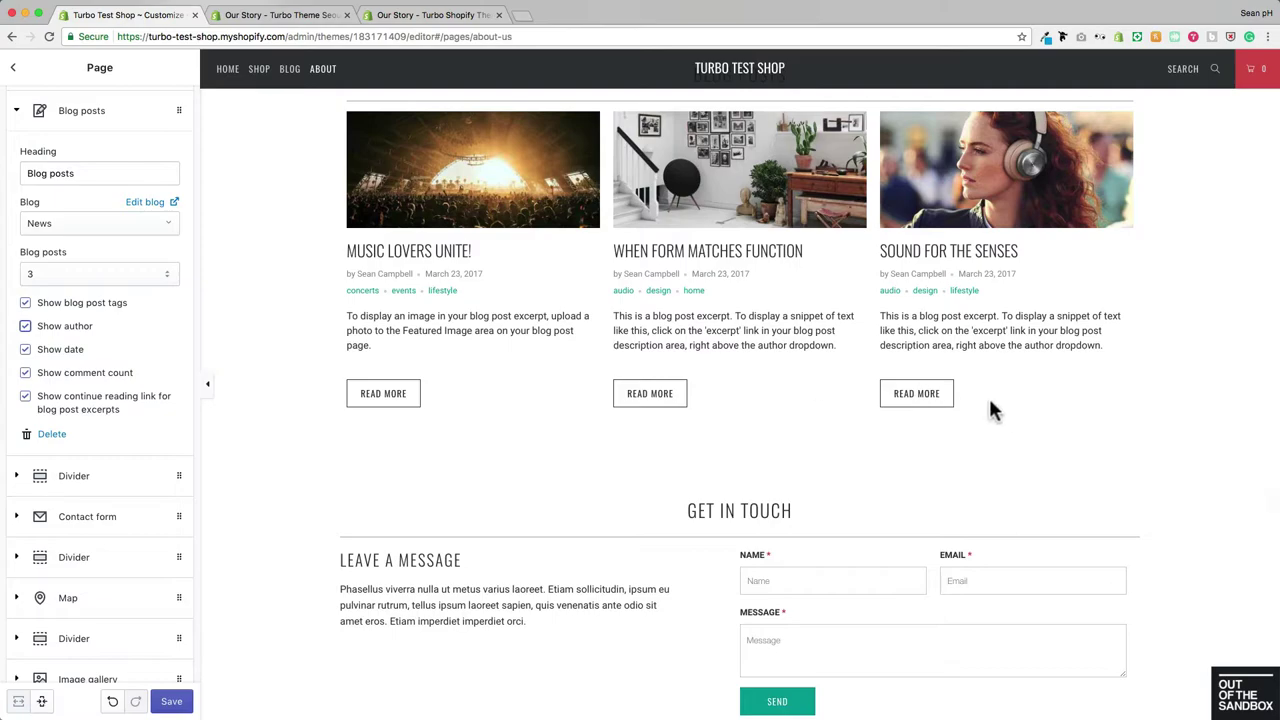
Turn off tags, author, date, comment count and the continue reading link in the Blog posts block, and collapse it
left_click(56, 328)
left_click(58, 349)
left_click(70, 372)
left_click(100, 401)
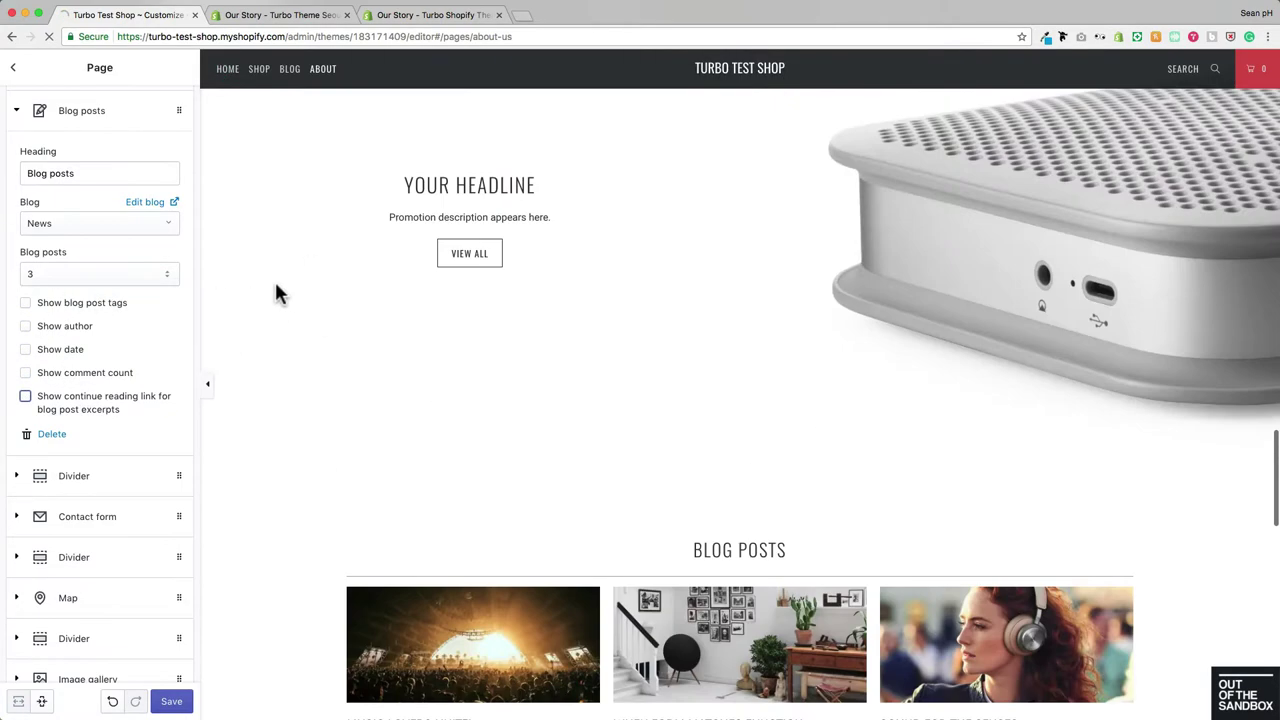
scroll(660, 270, "down", 1)
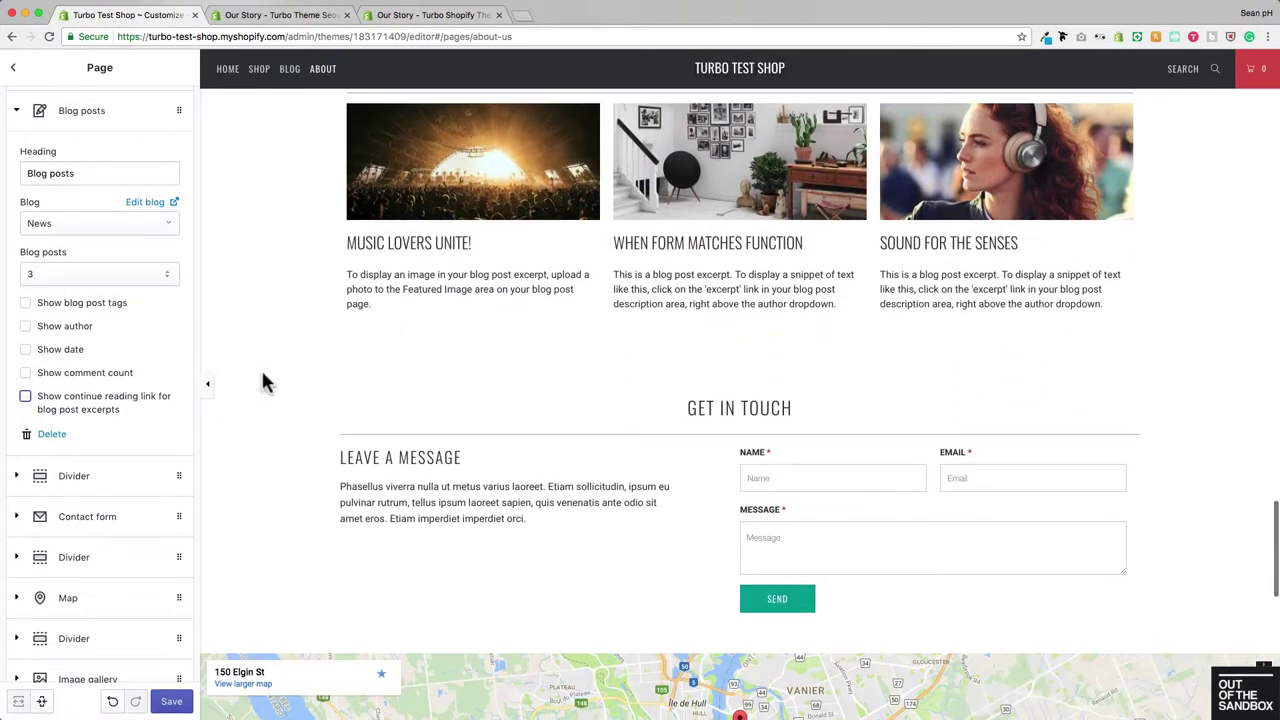
scroll(14, 343, "up", 3)
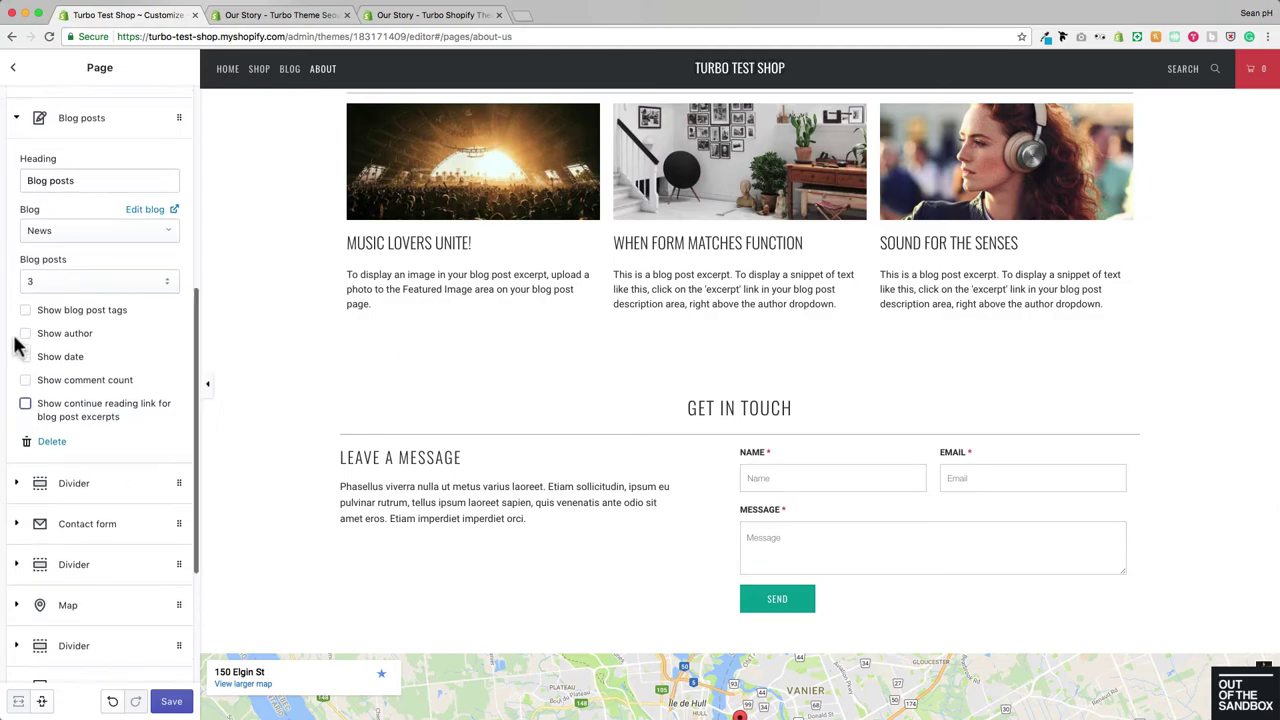
left_click(16, 223)
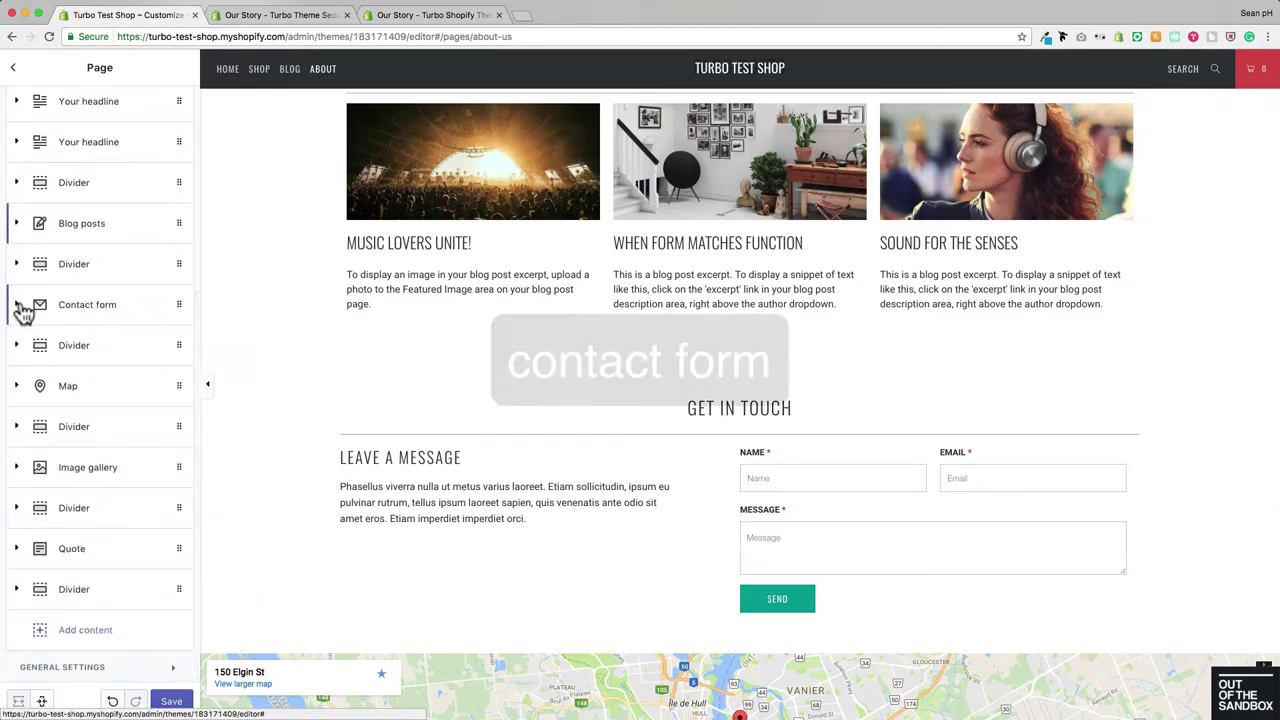
Open the Contact form block and review its heading, subheading and text fields against the preview
left_click(25, 310)
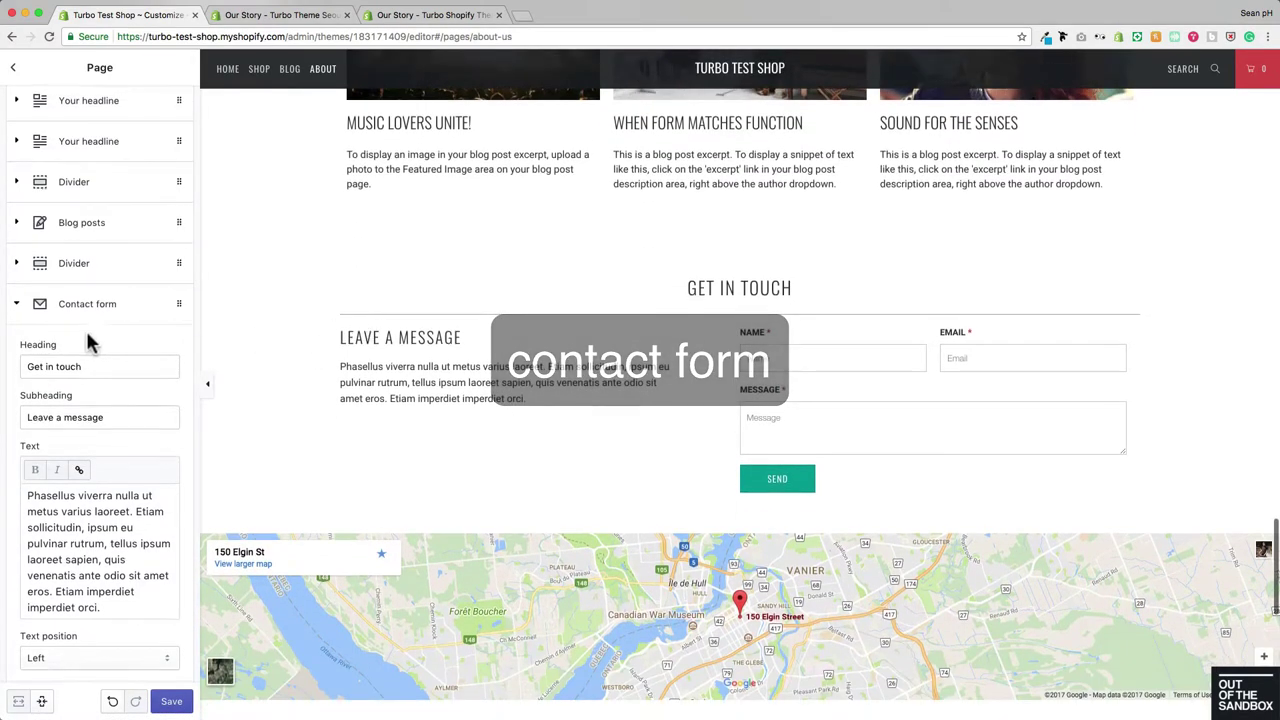
scroll(85, 330, "down", 4)
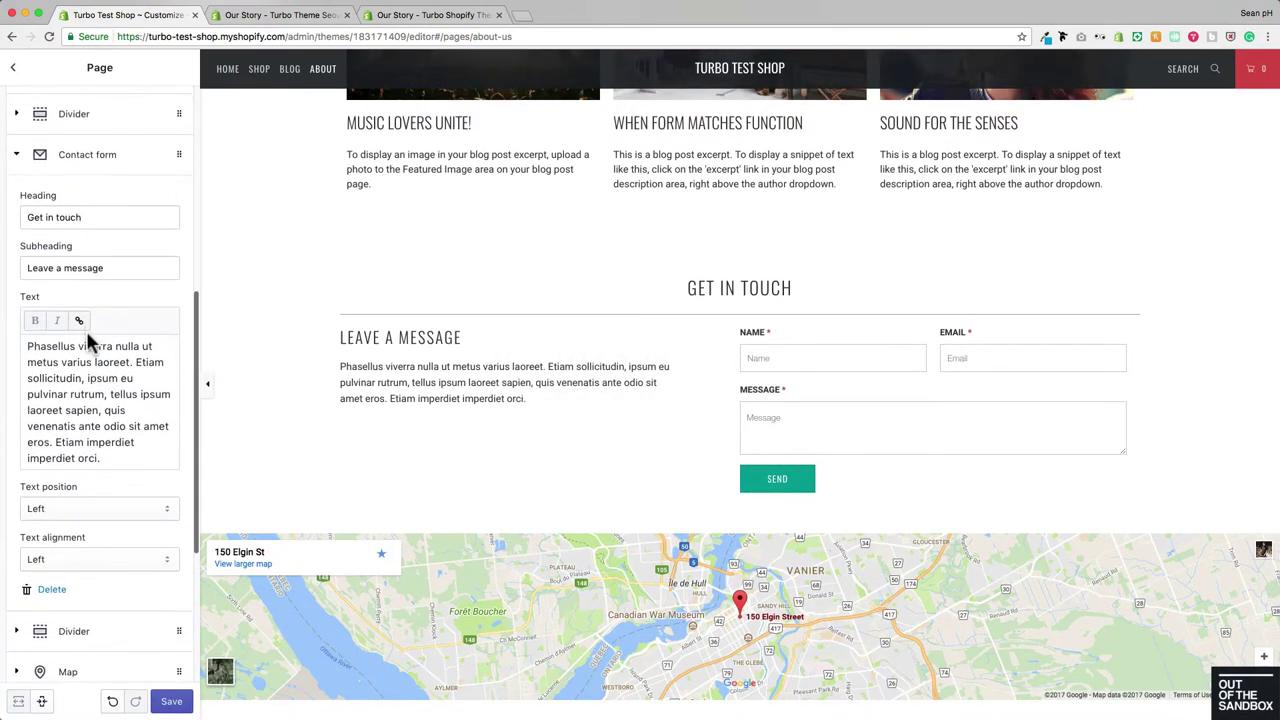
triple_click(100, 216)
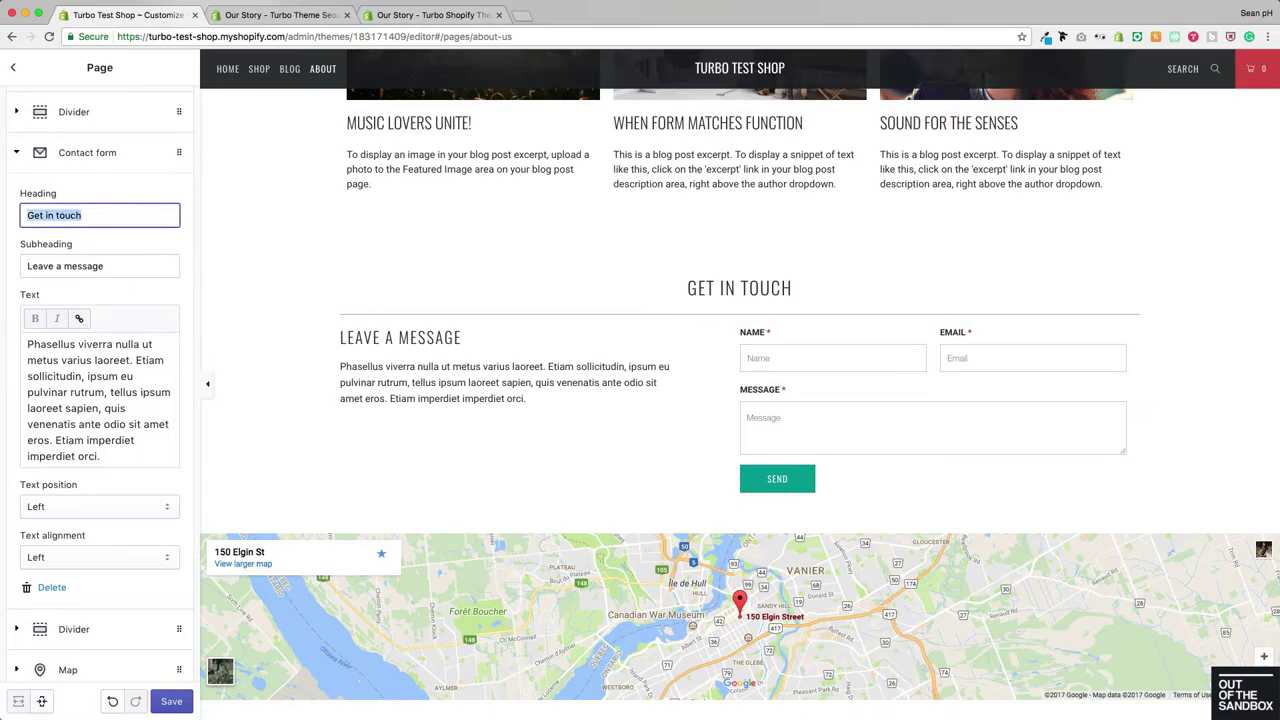
left_click(104, 264)
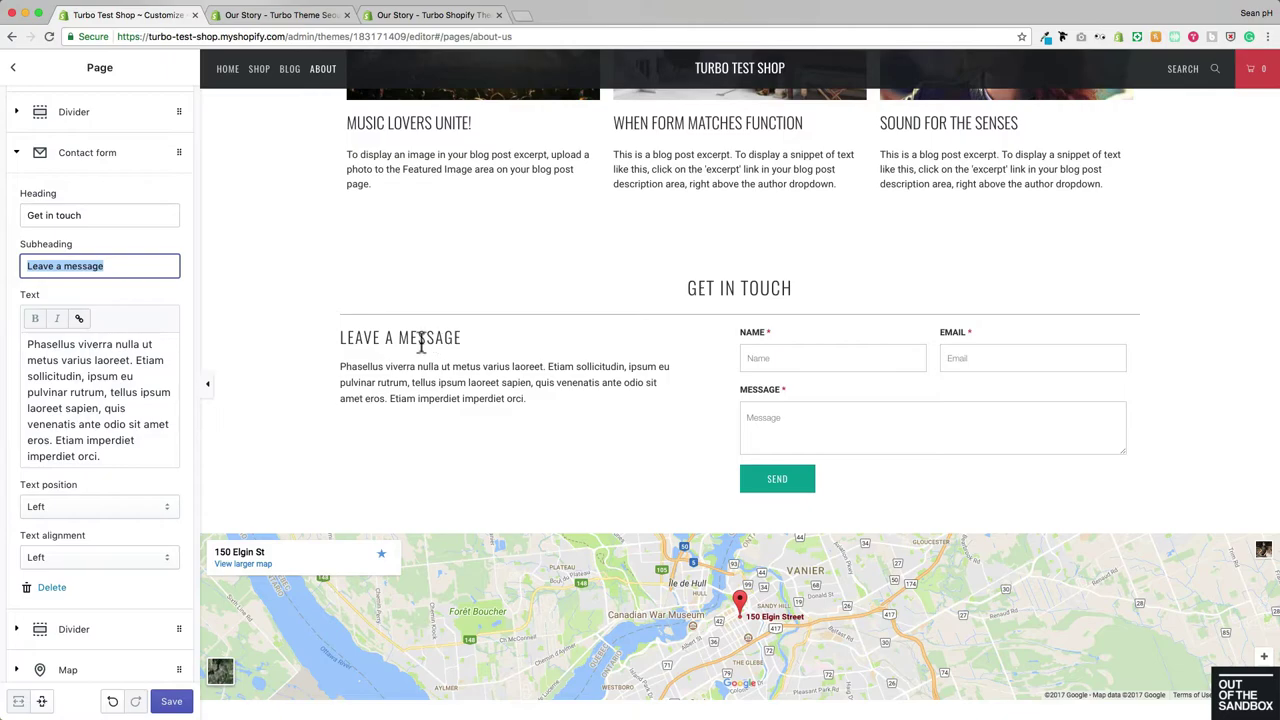
scroll(144, 368, "down", 2)
left_click_drag(112, 372, 14, 245)
scroll(121, 372, "down", 1)
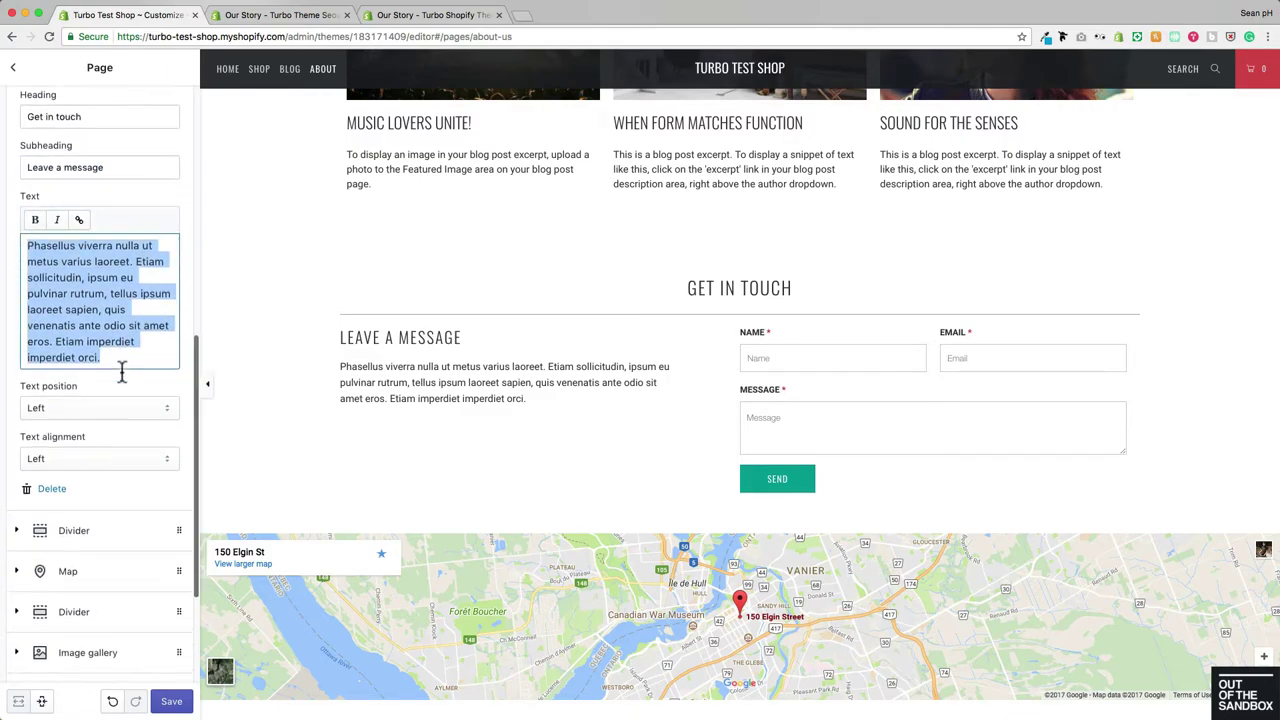
Try the contact form's text position at Center with its text alignment set to Center and to Right
left_click(60, 380)
left_click(90, 428)
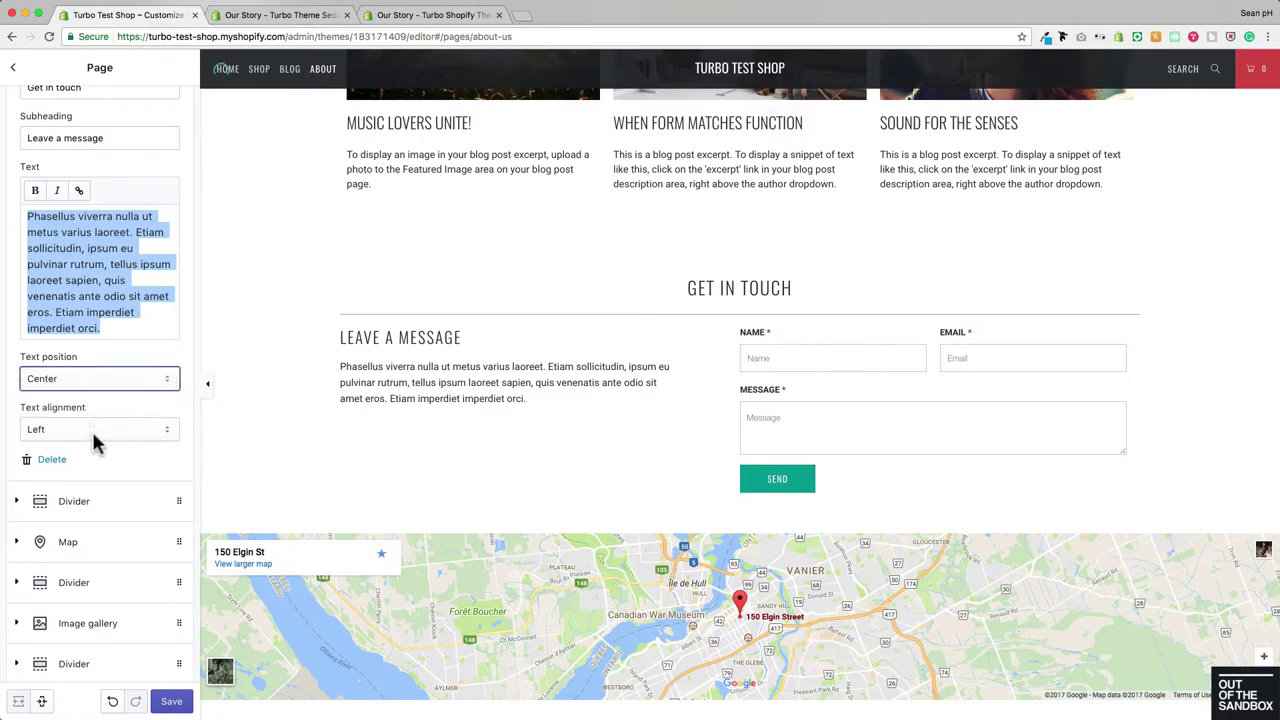
left_click(91, 428)
left_click(80, 441)
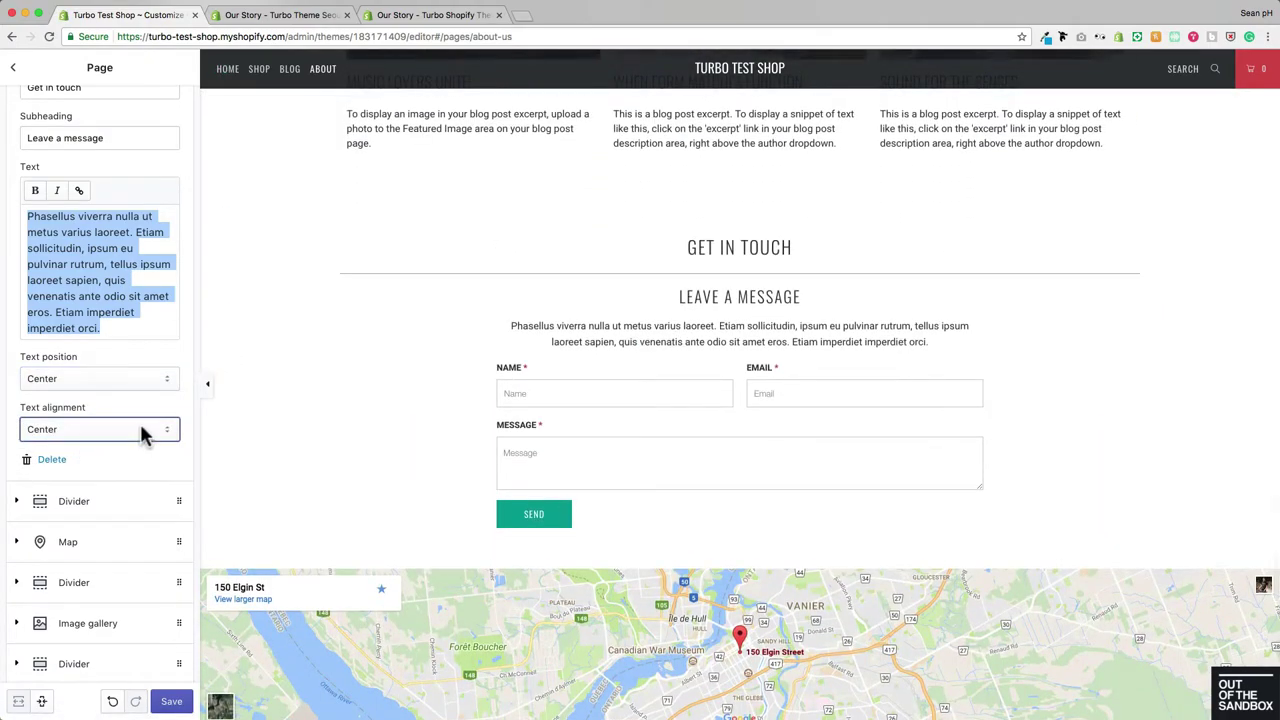
left_click(141, 432)
left_click(54, 444)
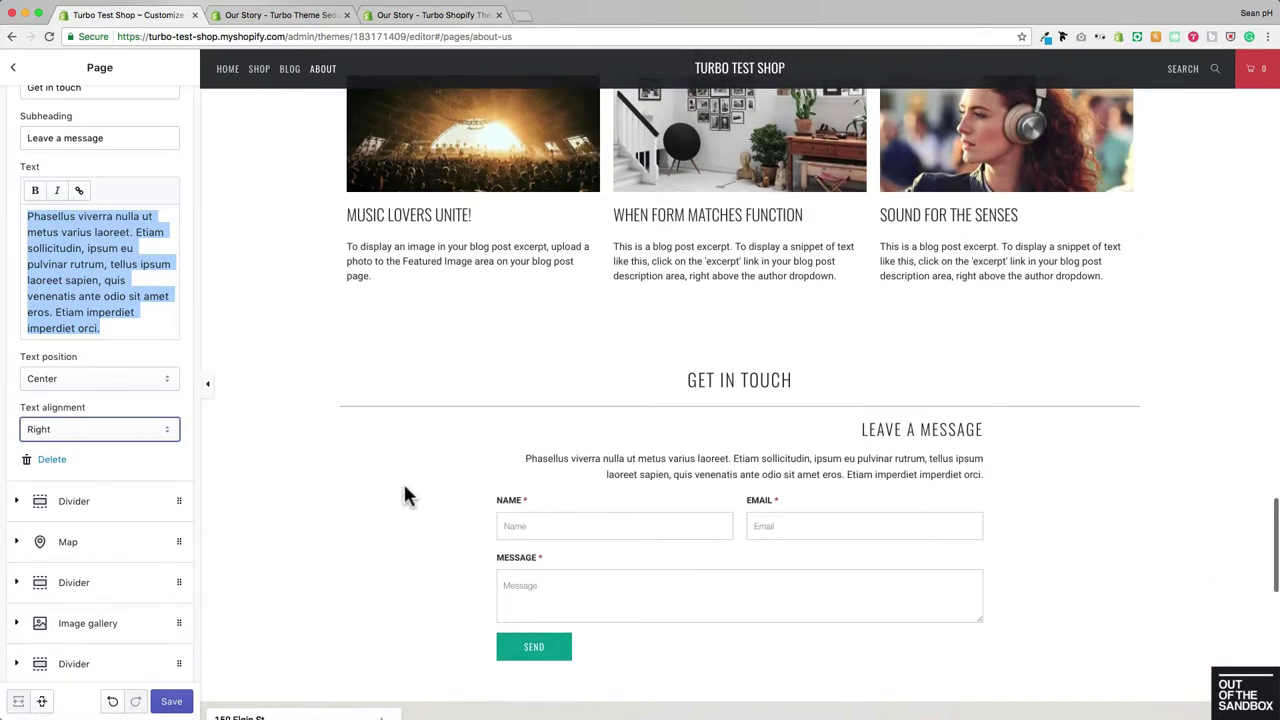
Set the contact form's text position and text alignment back to Left, and collapse the block
left_click(69, 378)
left_click(69, 364)
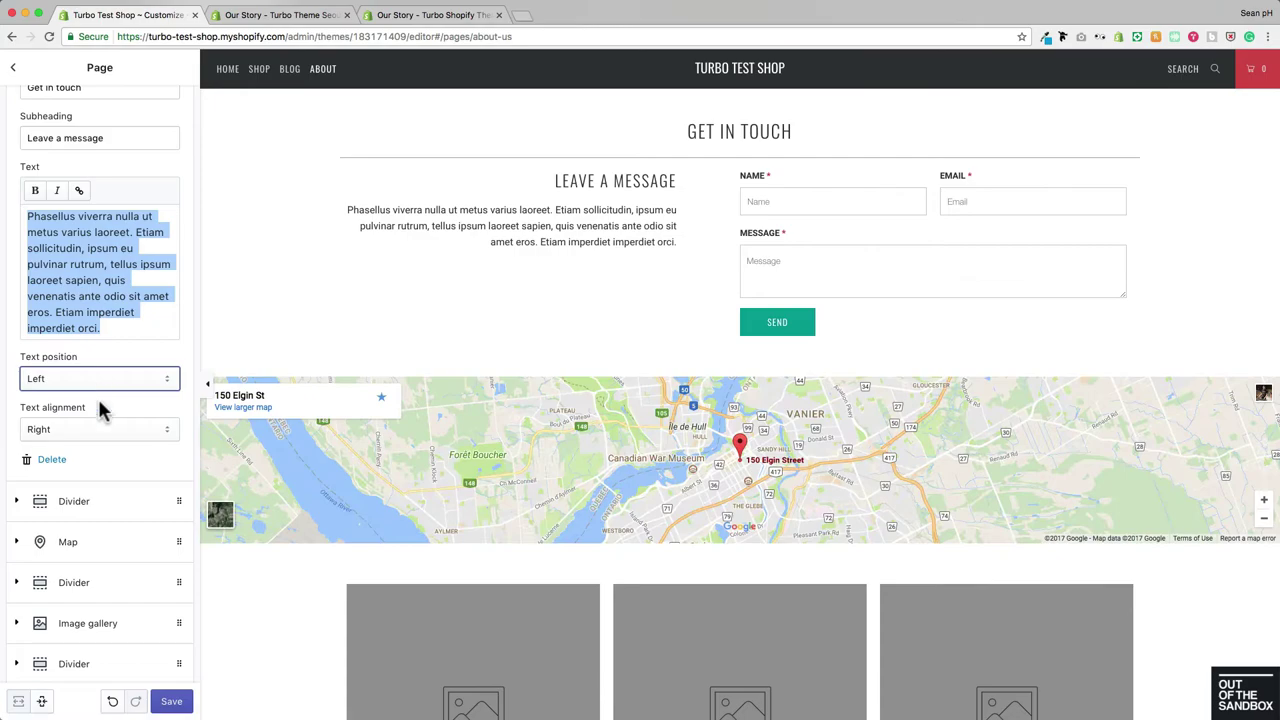
left_click(97, 425)
left_click(88, 398)
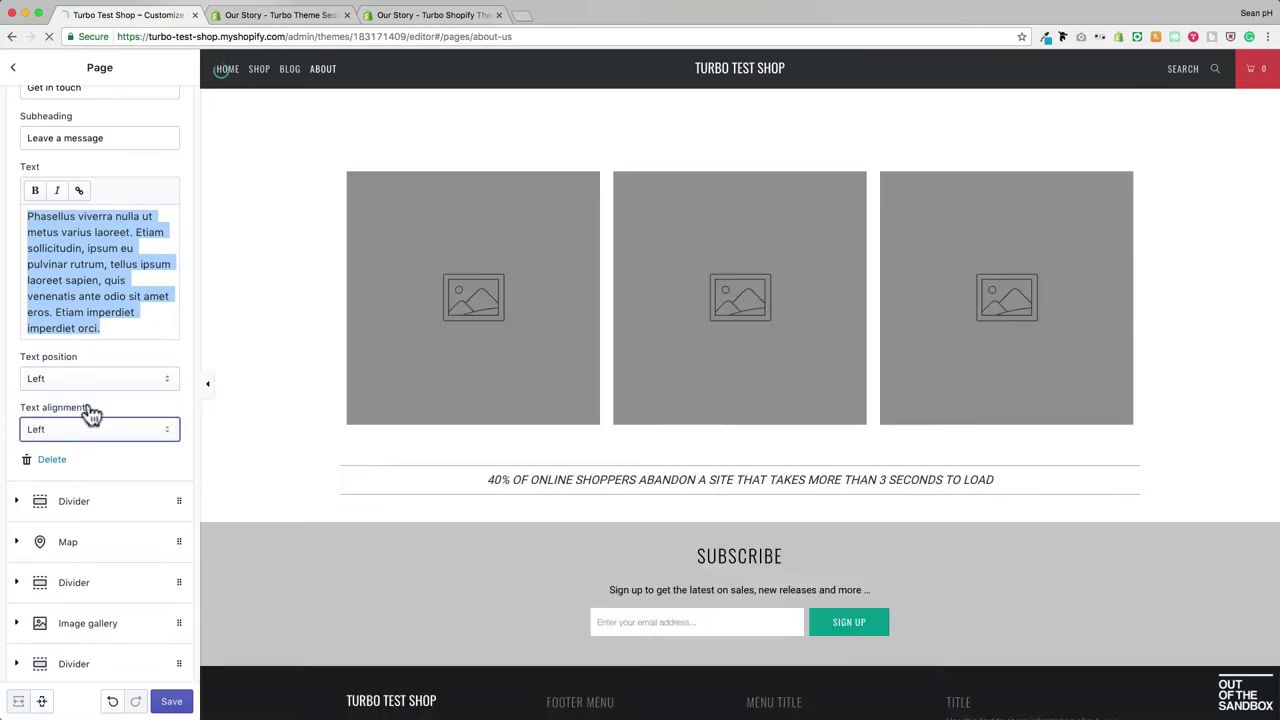
scroll(108, 297, "up", 3)
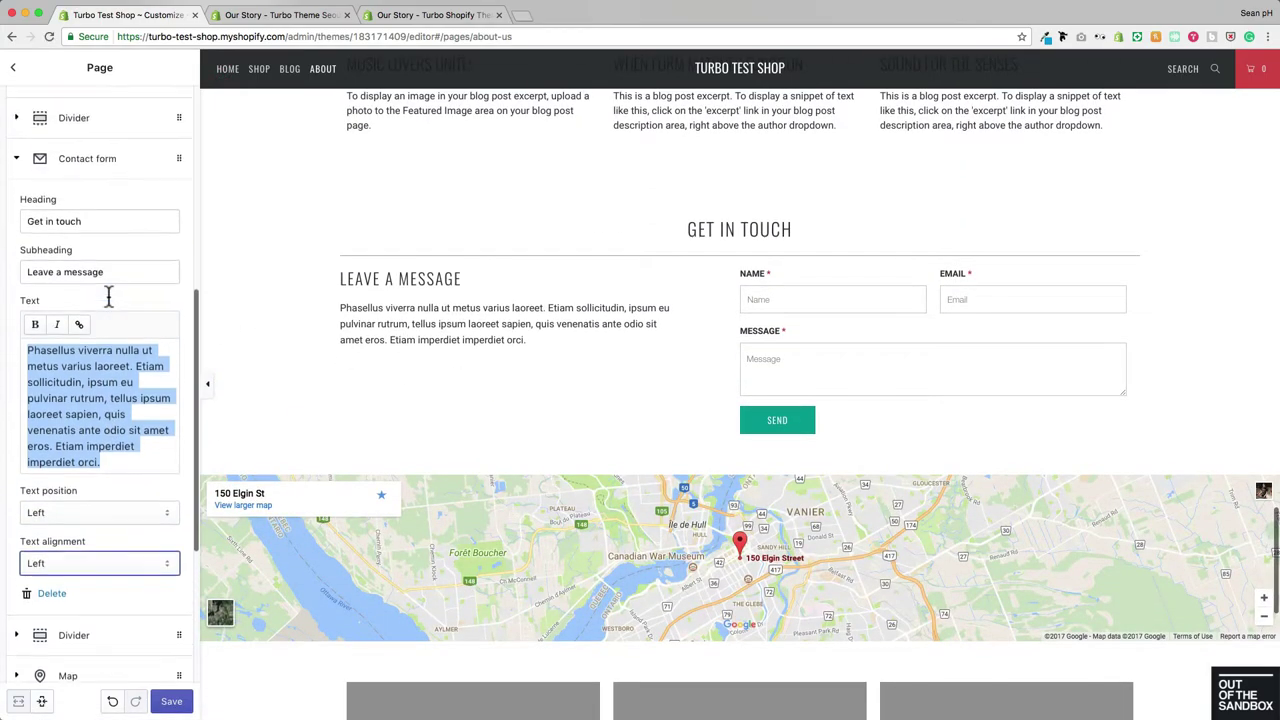
scroll(108, 297, "up", 1)
left_click(25, 196)
Open the Map block, check its street address field, and set the map zoom level to 7
scroll(450, 420, "down", 2)
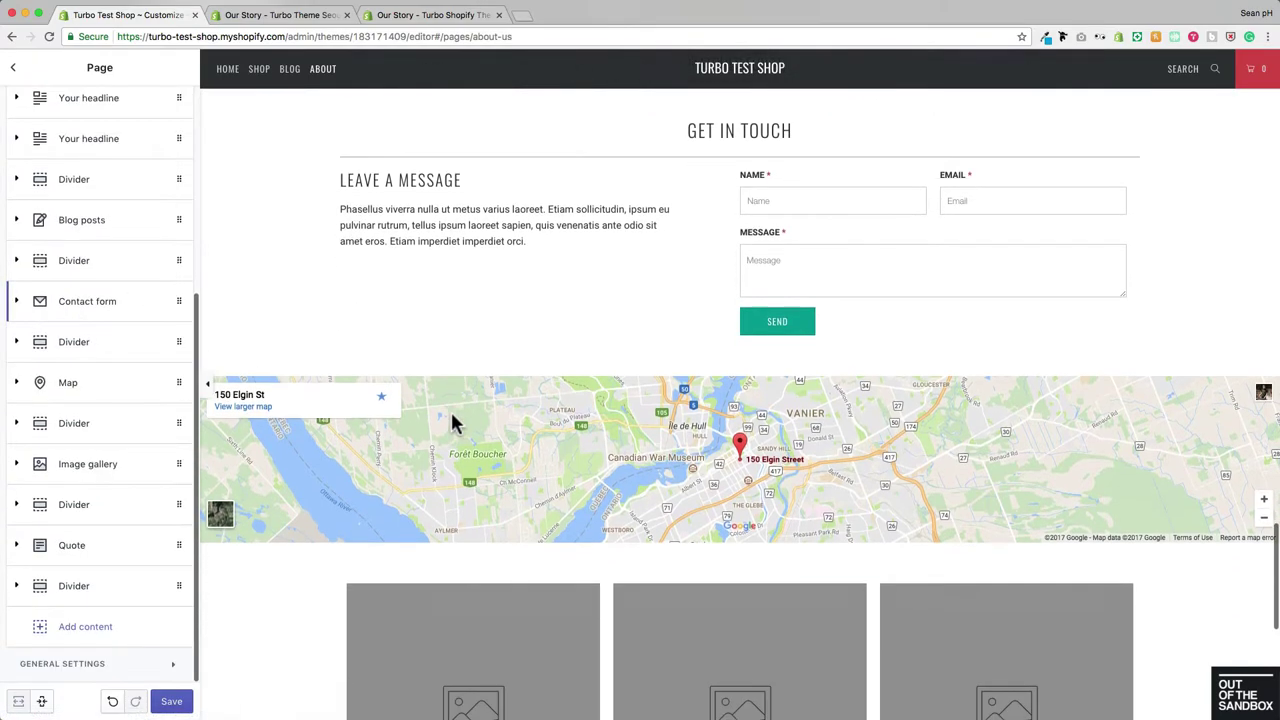
scroll(450, 420, "down", 1)
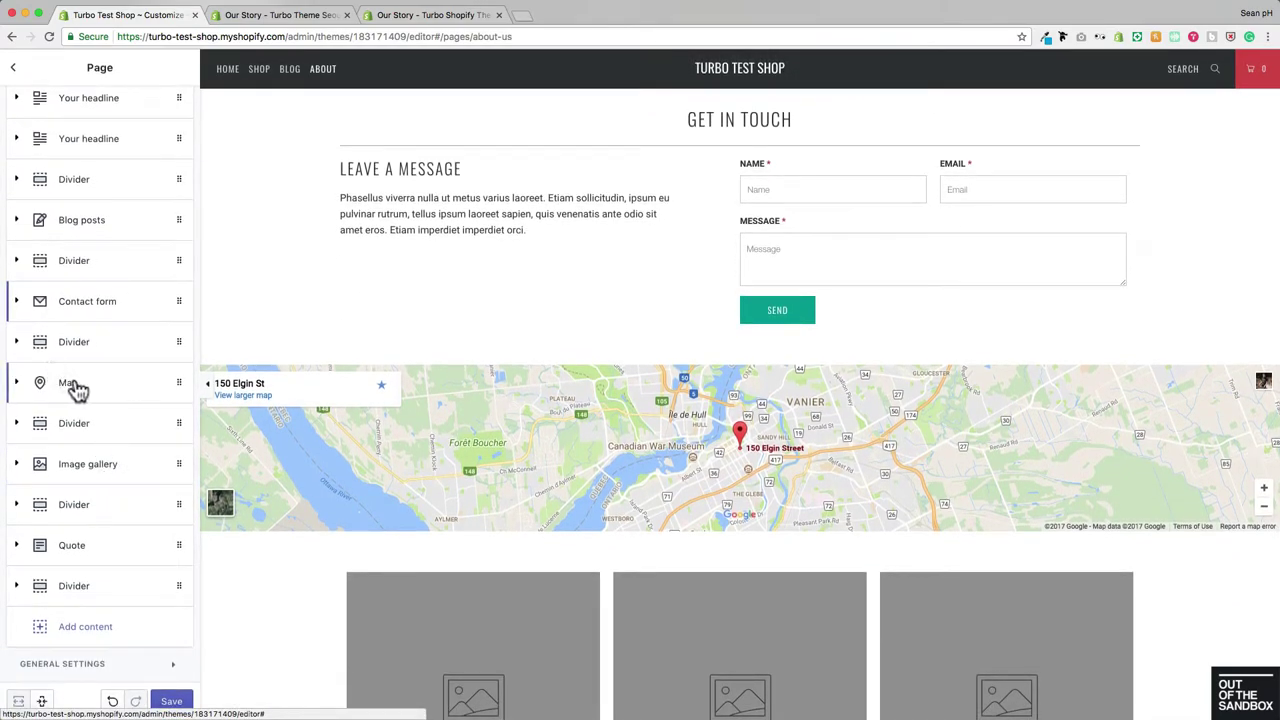
left_click(82, 390)
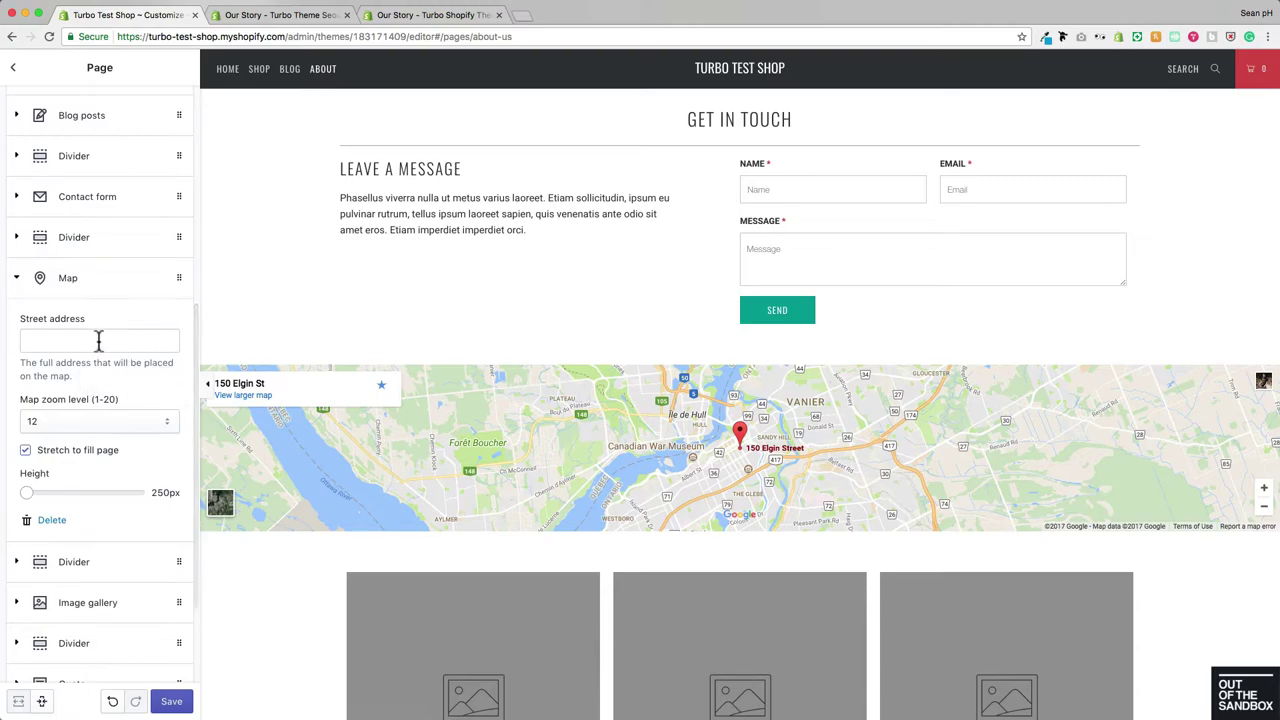
left_click(88, 341)
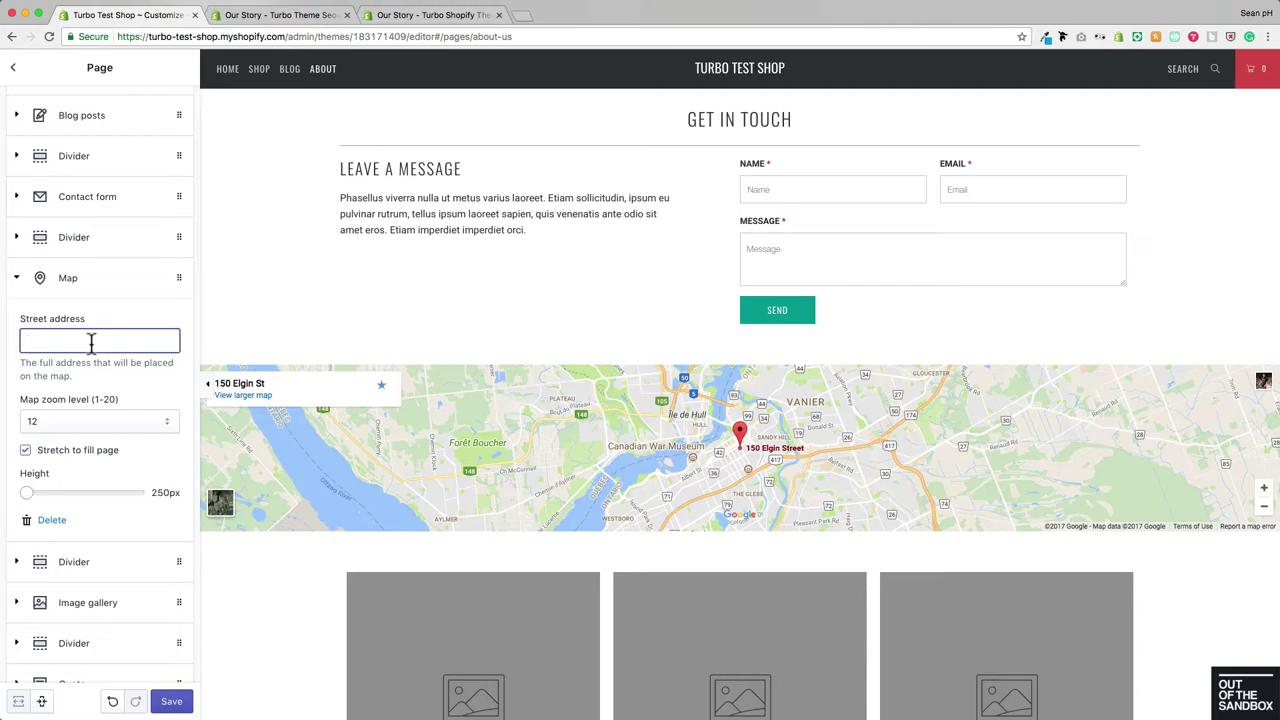
left_click(156, 430)
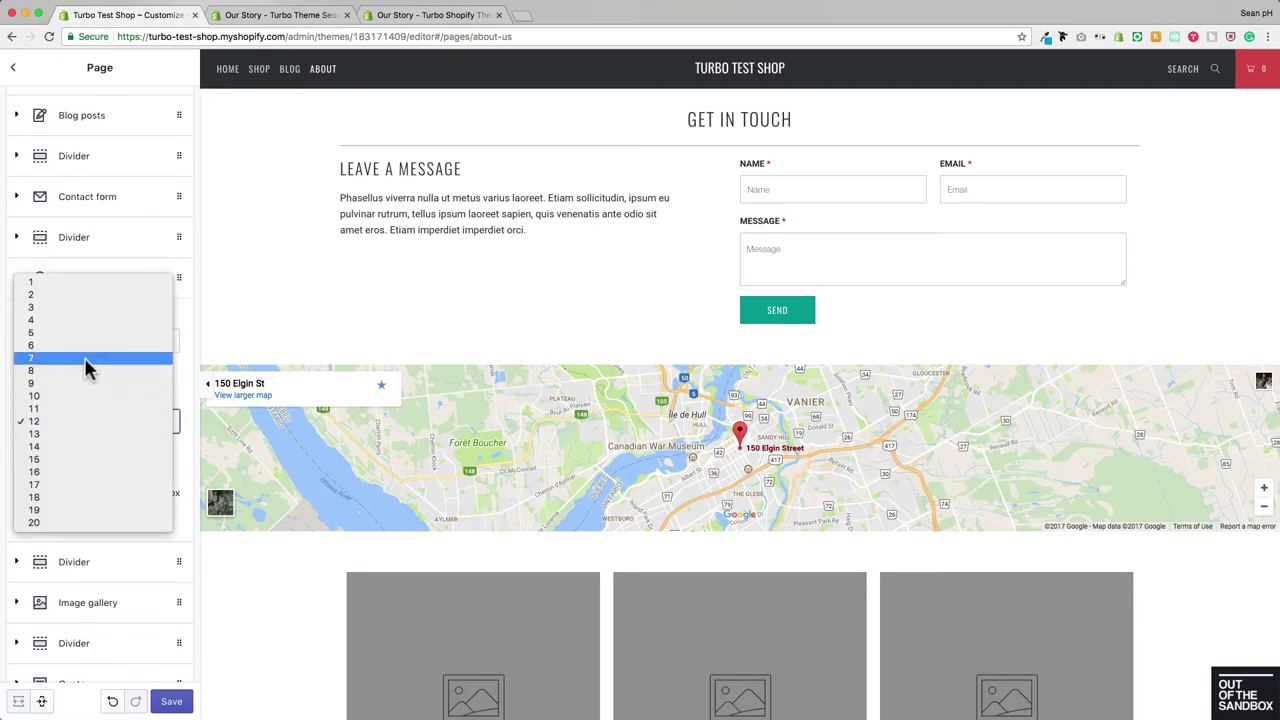
key("Escape")
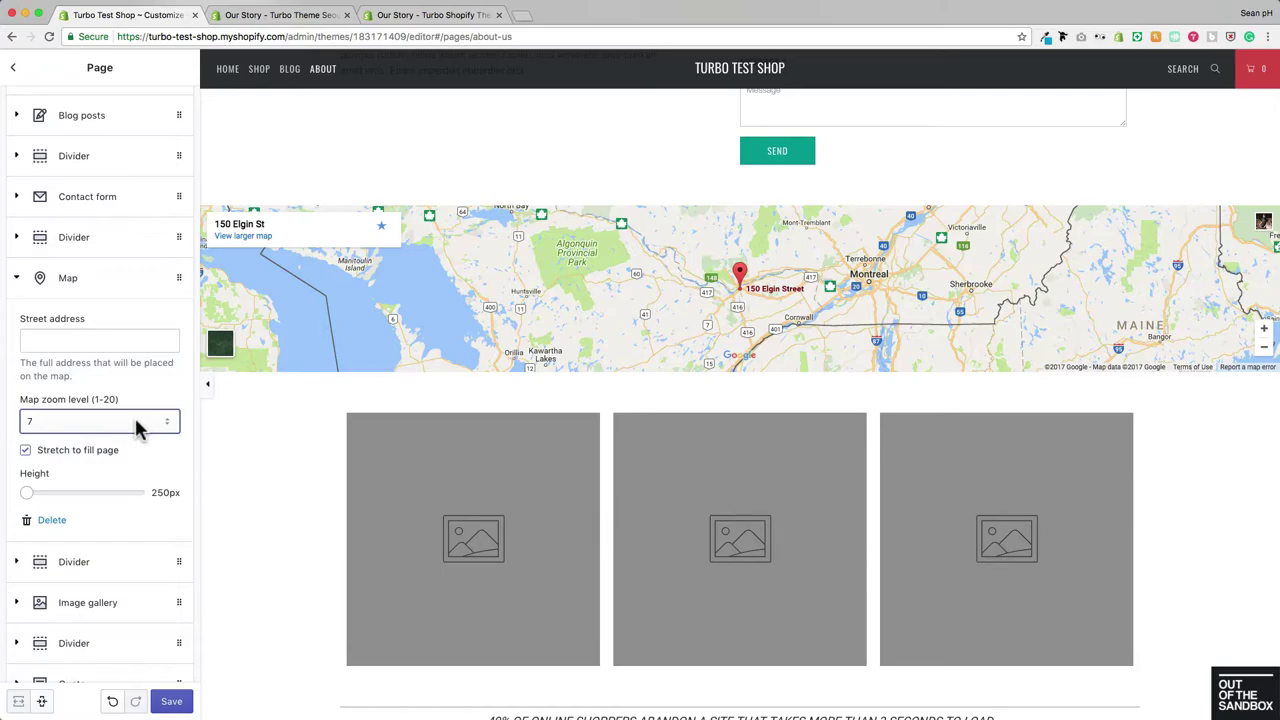
Keep the map stretched to fill the page and set its height to 400px
left_click(25, 451)
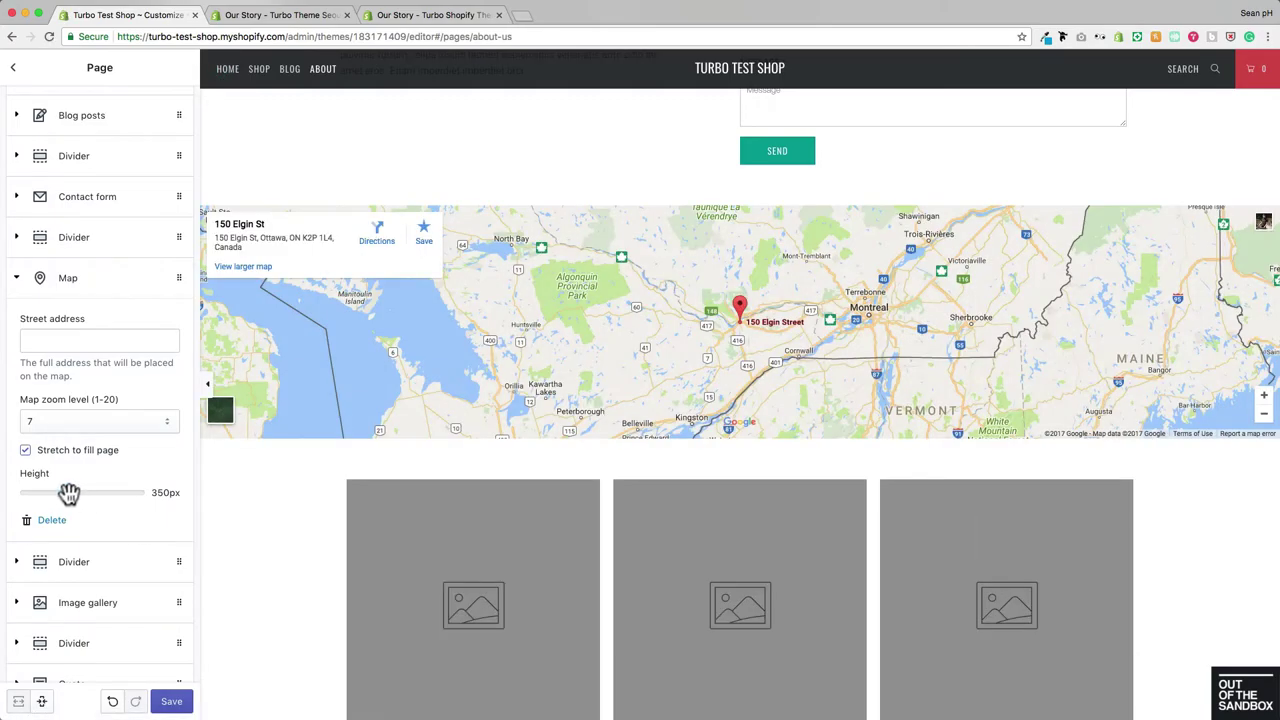
left_click_drag(68, 492, 89, 491)
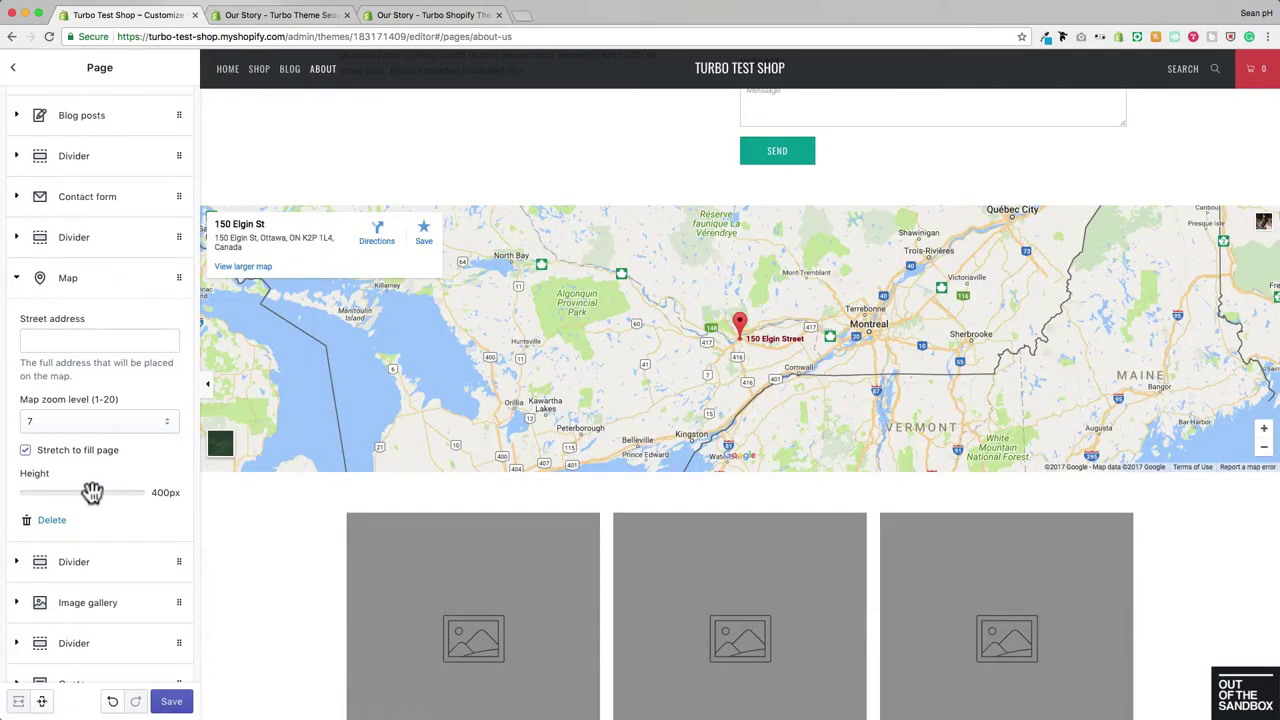
scroll(60, 488, "down", 3)
Open the Image gallery block and upload feature 2.jpg as Image 1
left_click(87, 492)
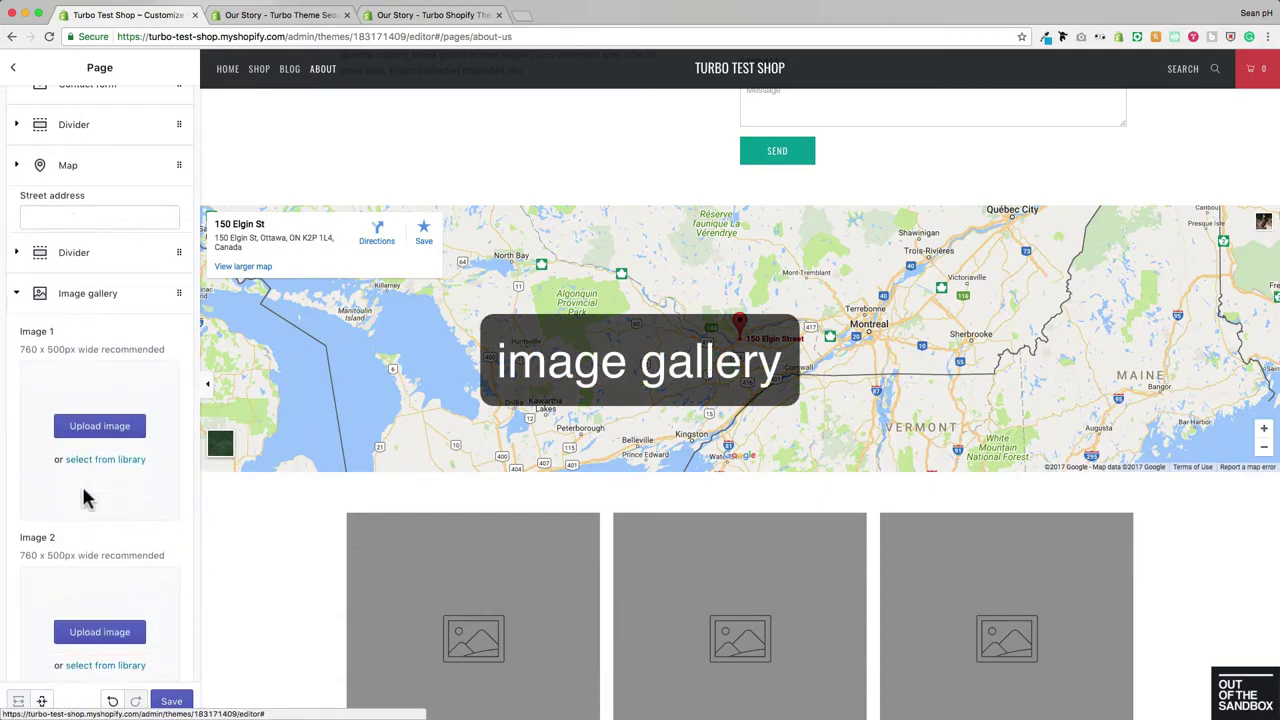
scroll(100, 490, "down", 3)
scroll(277, 449, "down", 5)
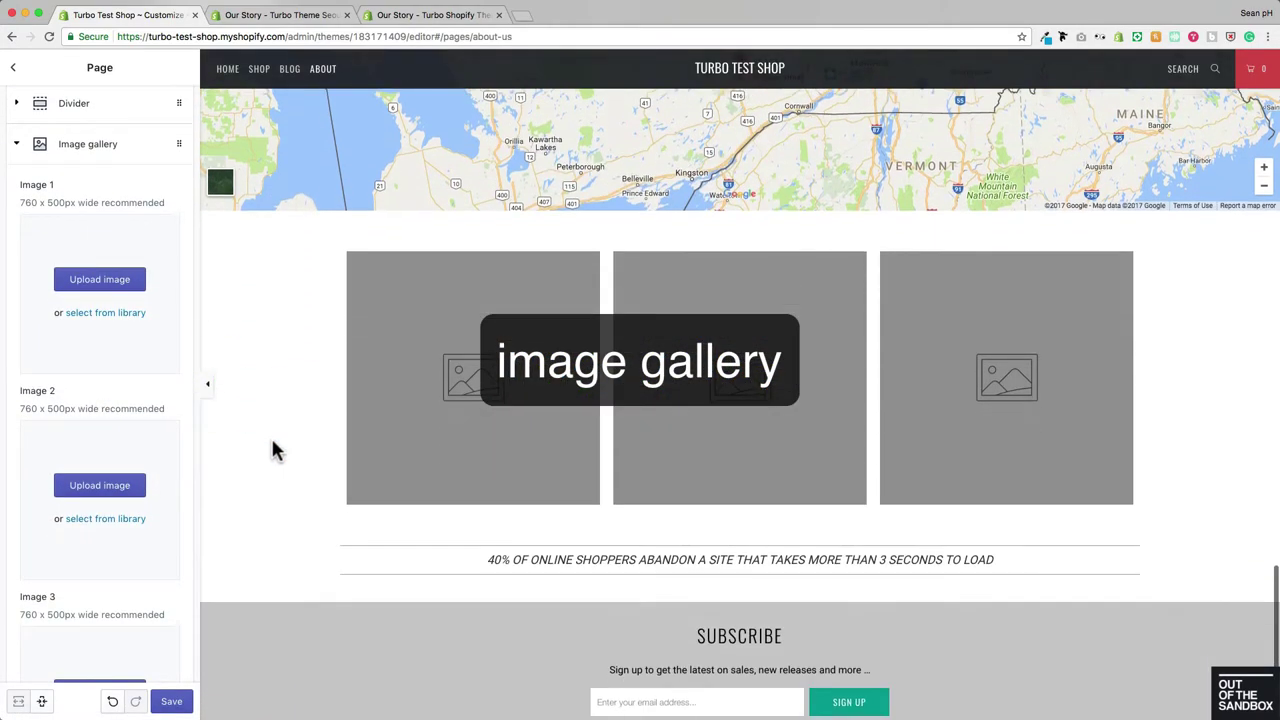
scroll(97, 429, "down", 3)
scroll(95, 420, "up", 3)
left_click(95, 305)
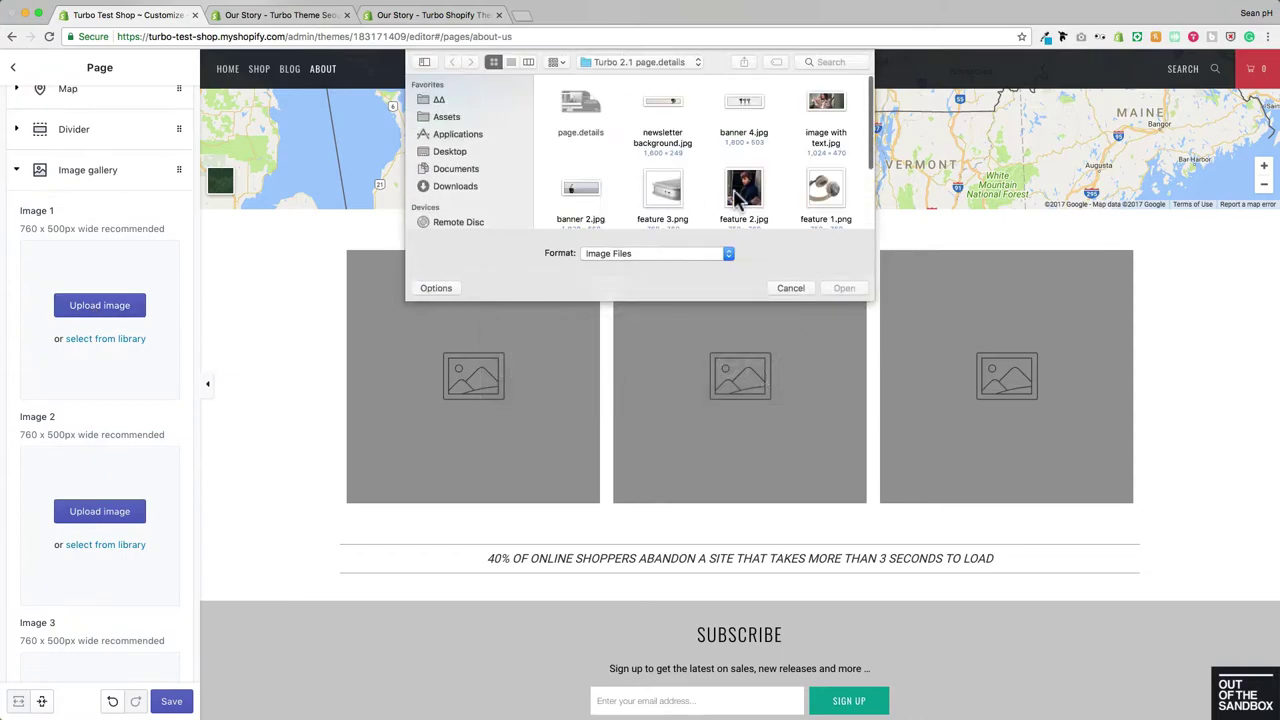
double_click(743, 192)
Upload feature 1.png as Image 2 and feature 3.png as Image 3 of the gallery, and collapse the block
left_click(112, 530)
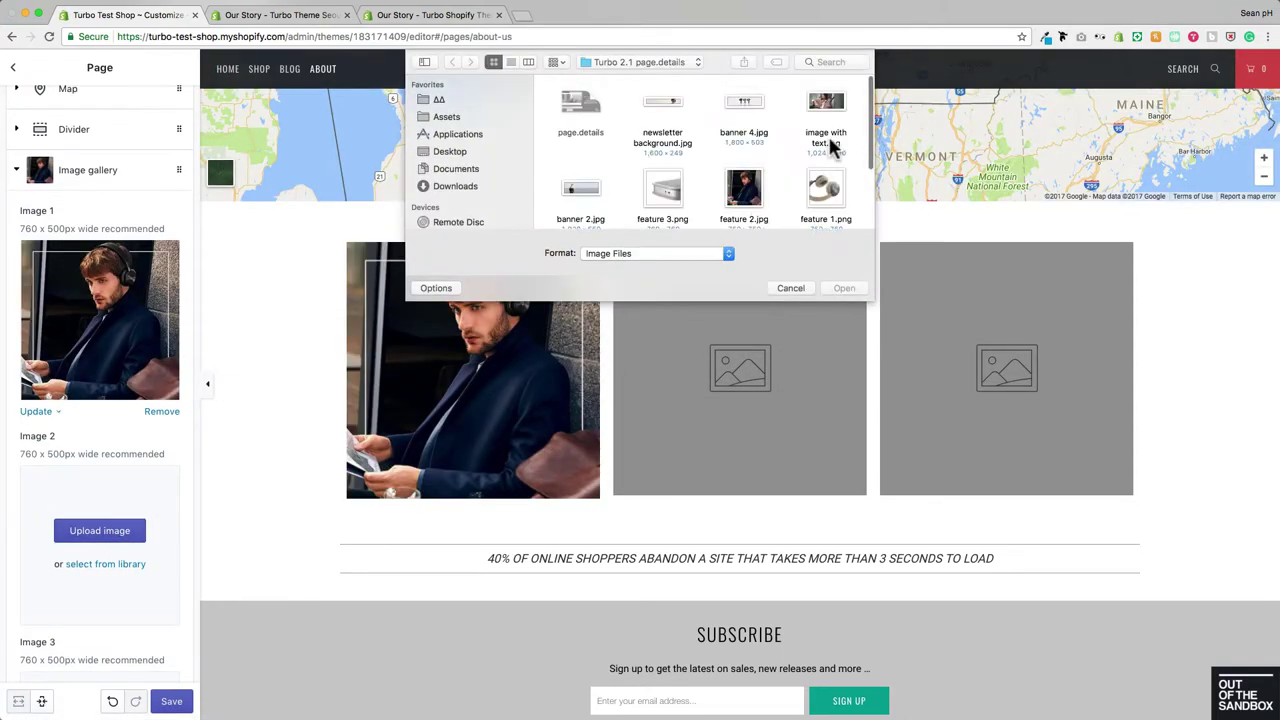
double_click(826, 190)
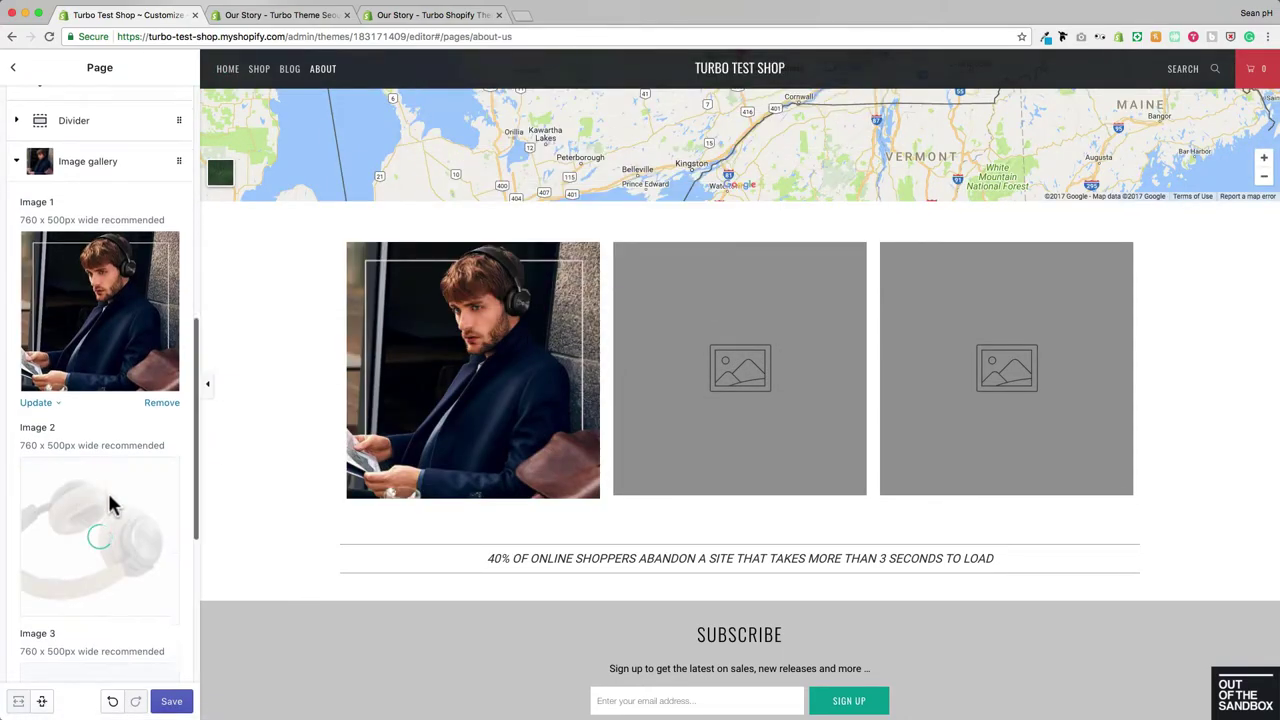
scroll(112, 505, "down", 5)
left_click(100, 355)
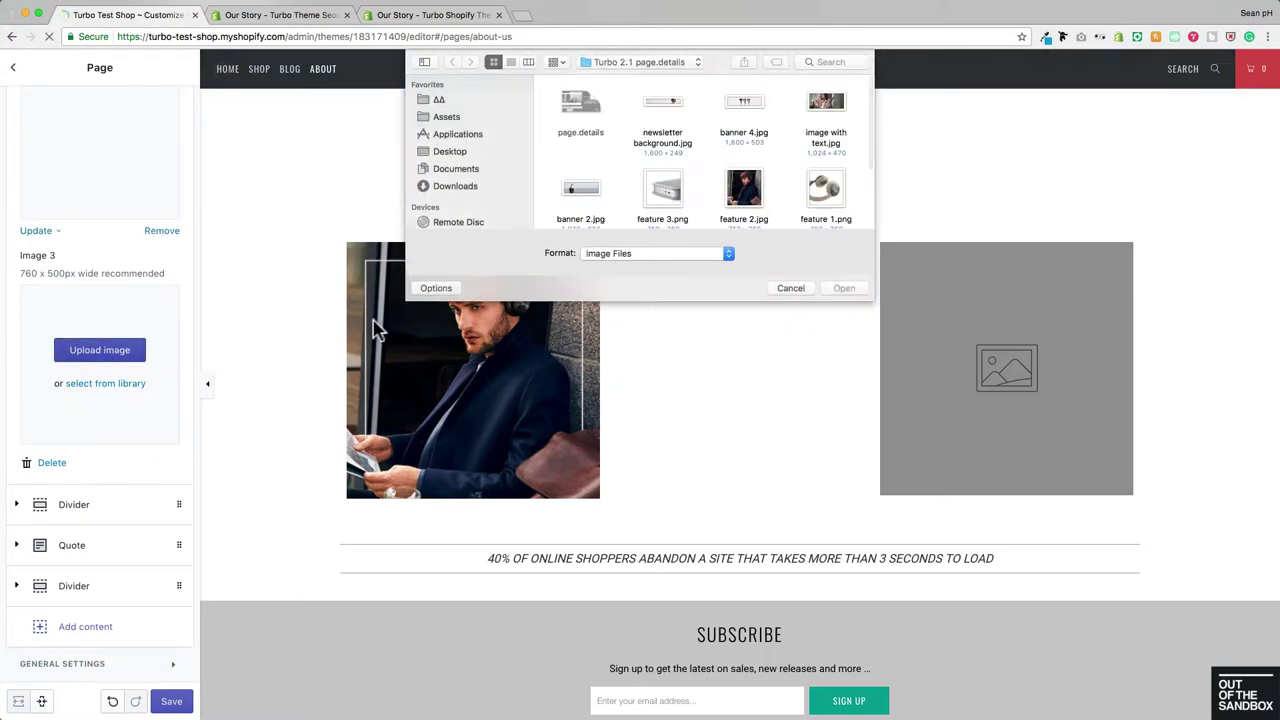
left_click(676, 183)
left_click(844, 288)
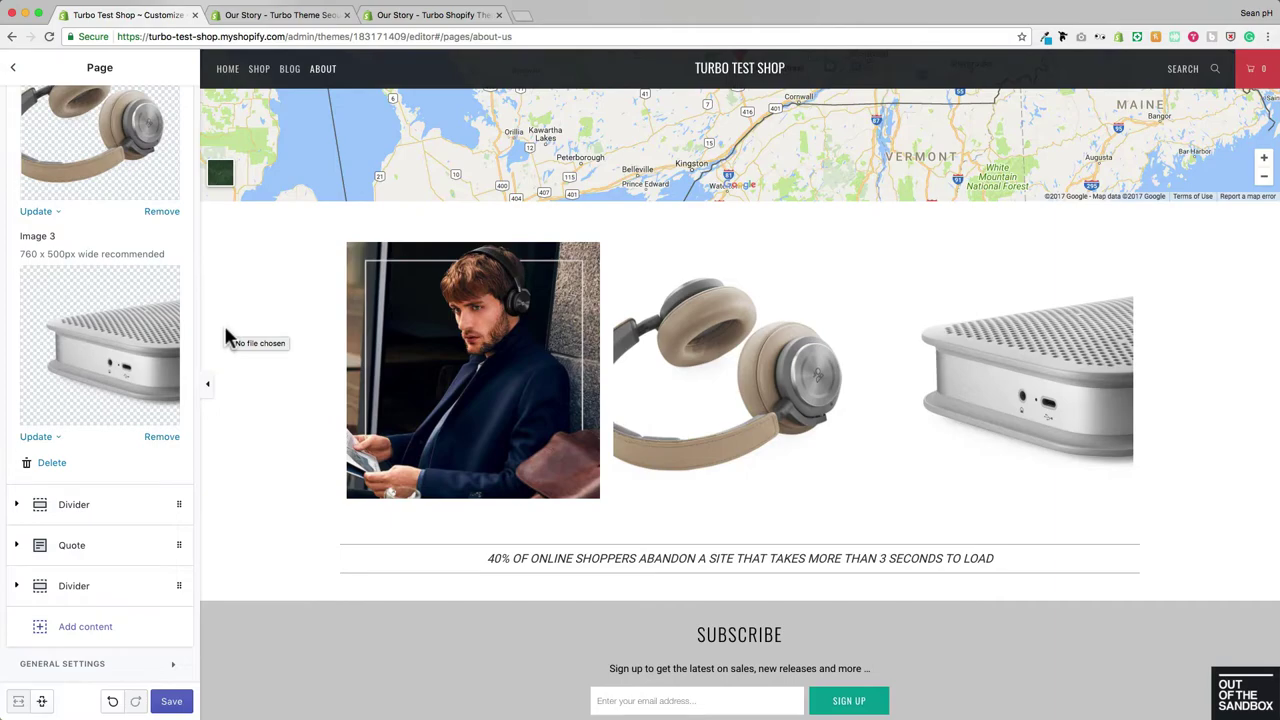
left_click(126, 549)
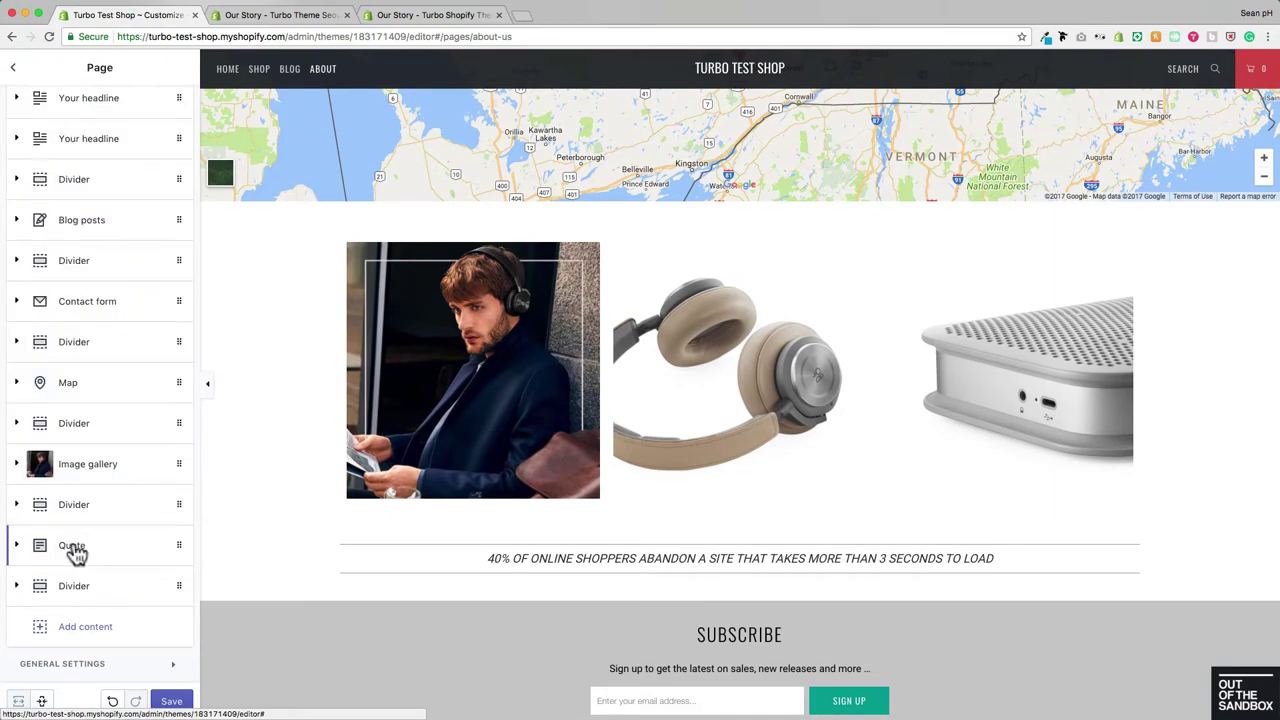
Open the Quote block to review its text and quote link fields, and collapse it
left_click(74, 551)
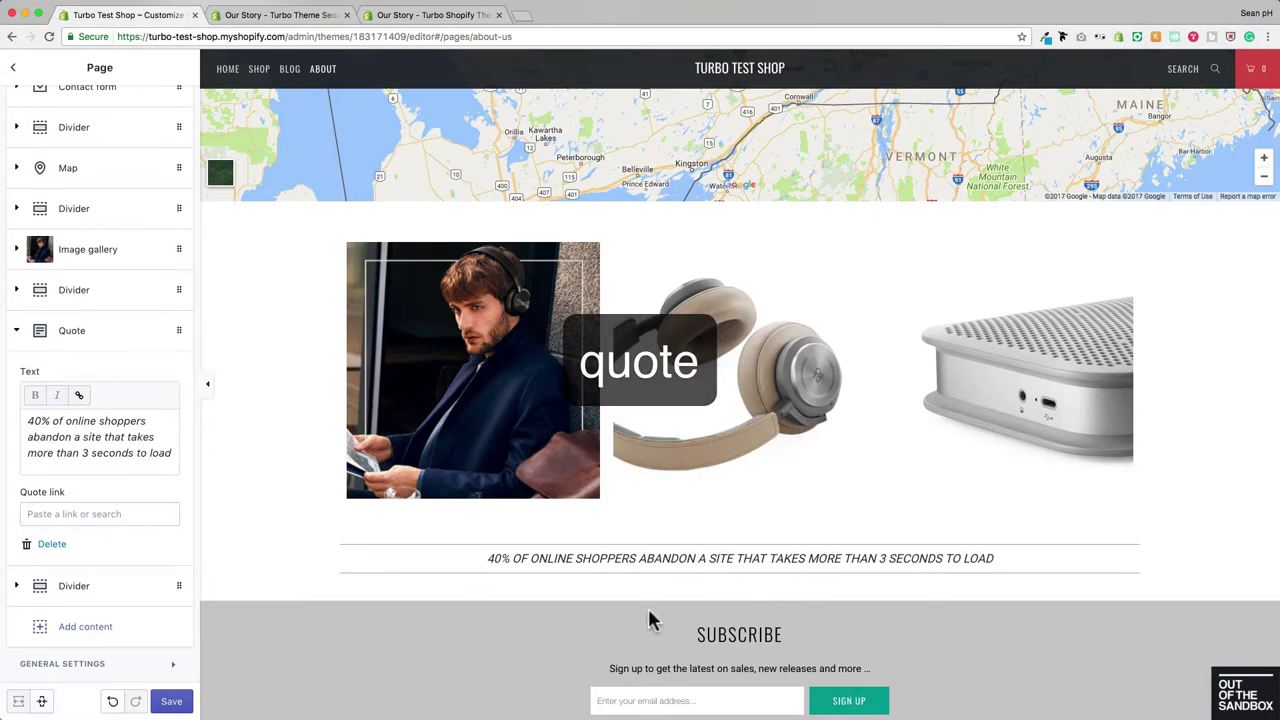
scroll(562, 590, "down", 2)
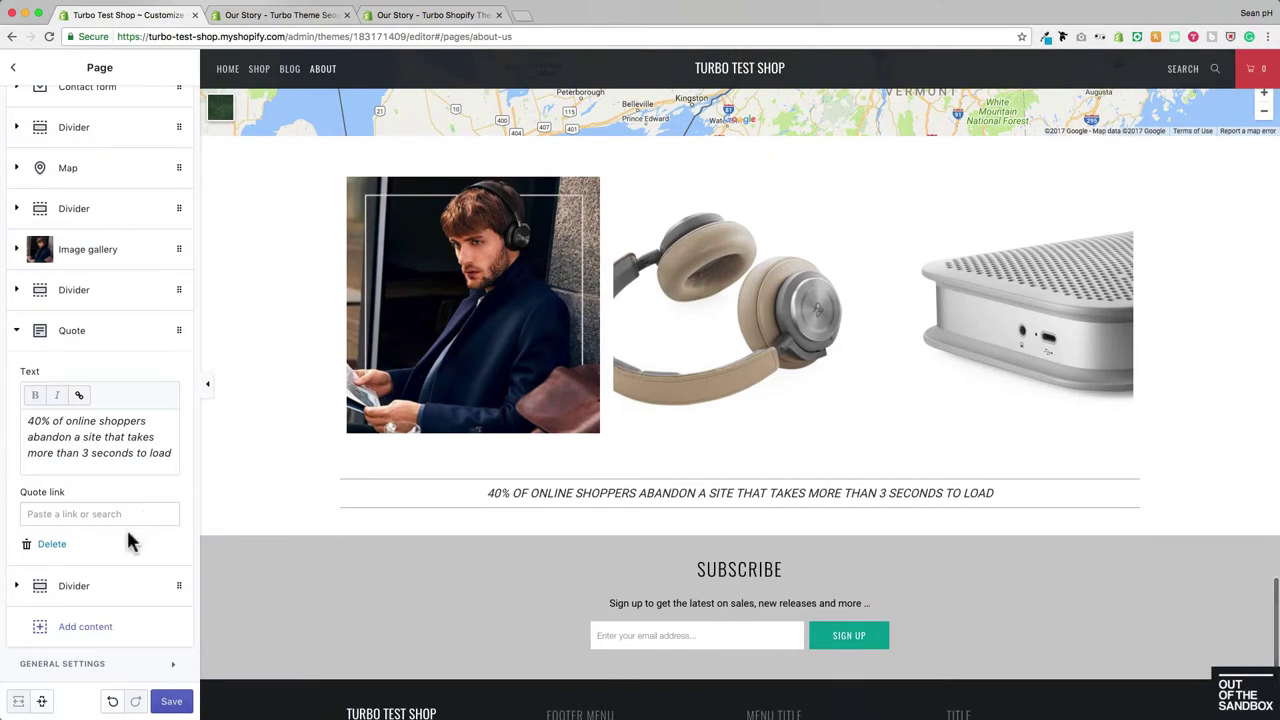
left_click(117, 561)
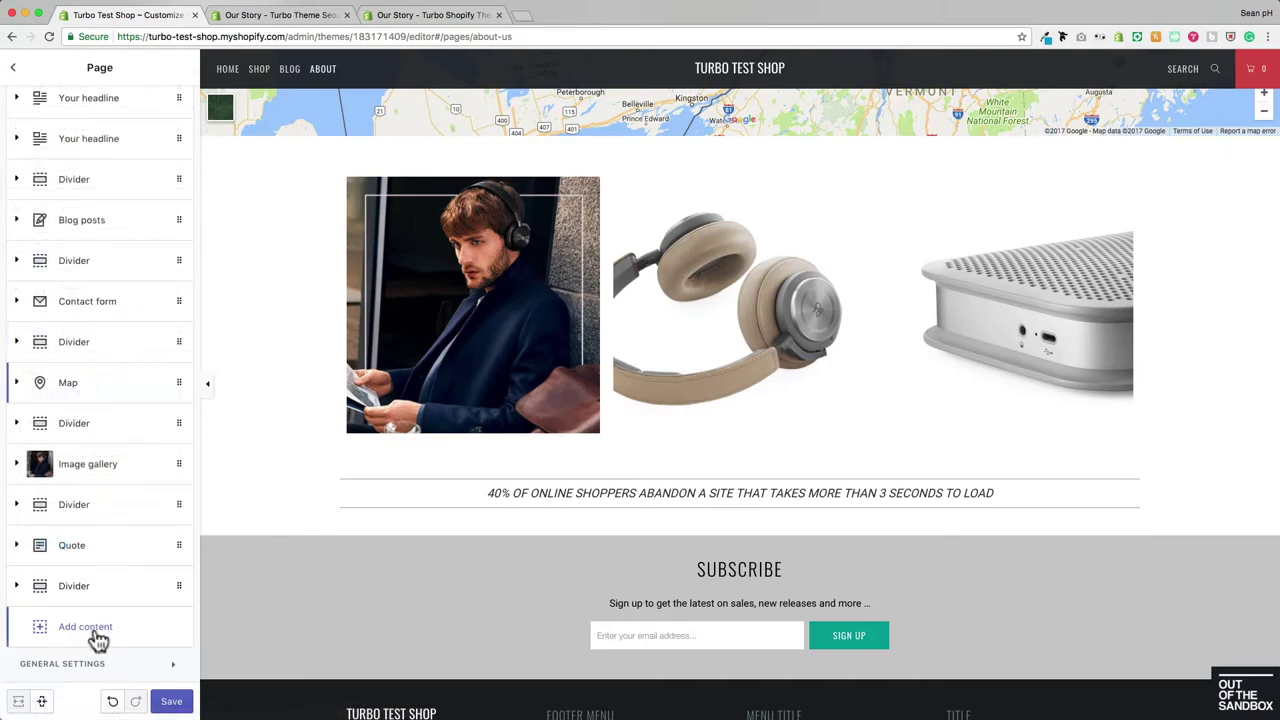
Add a Page content block after the last divider and set its content page to Sample Page
left_click(97, 630)
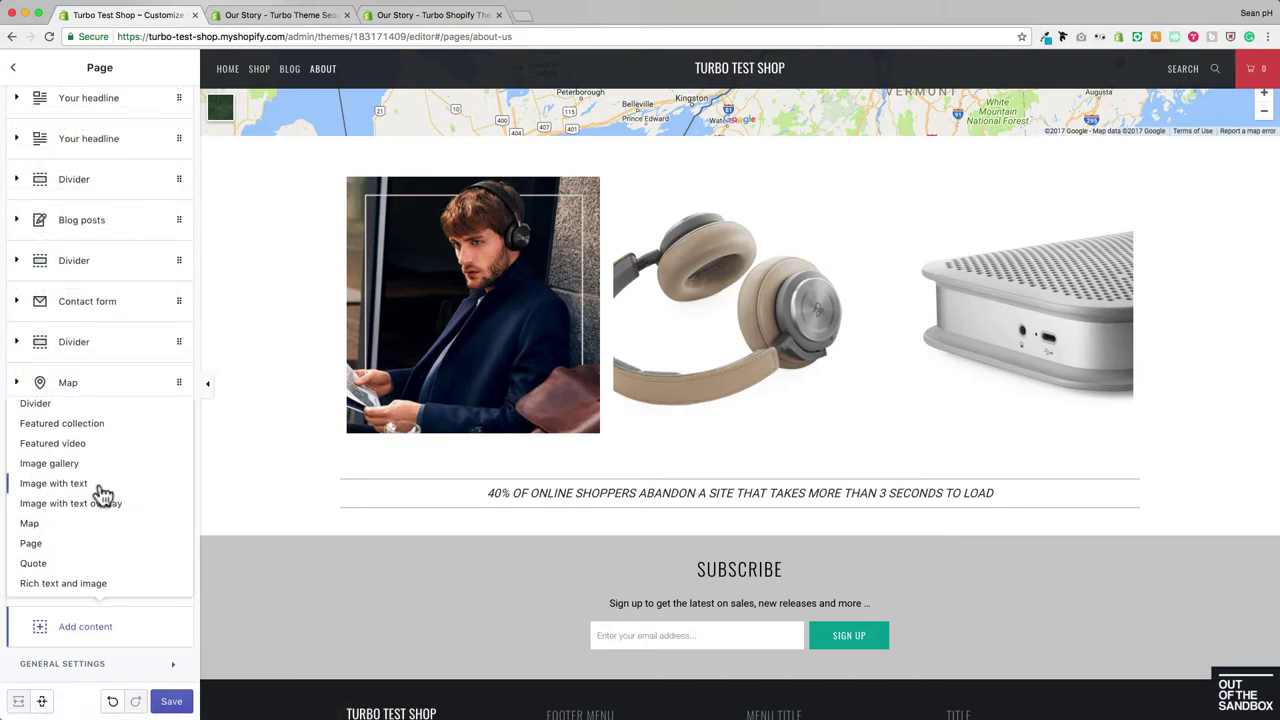
scroll(104, 493, "up", 2)
scroll(104, 493, "down", 2)
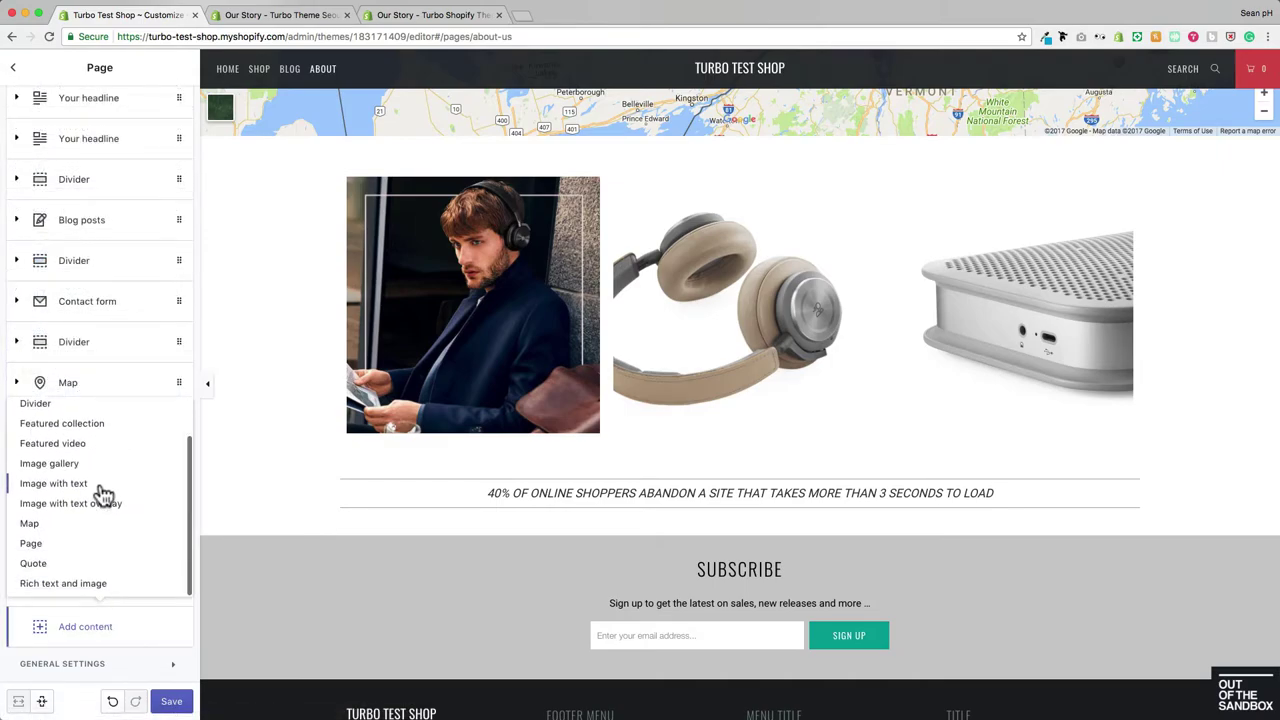
left_click(31, 544)
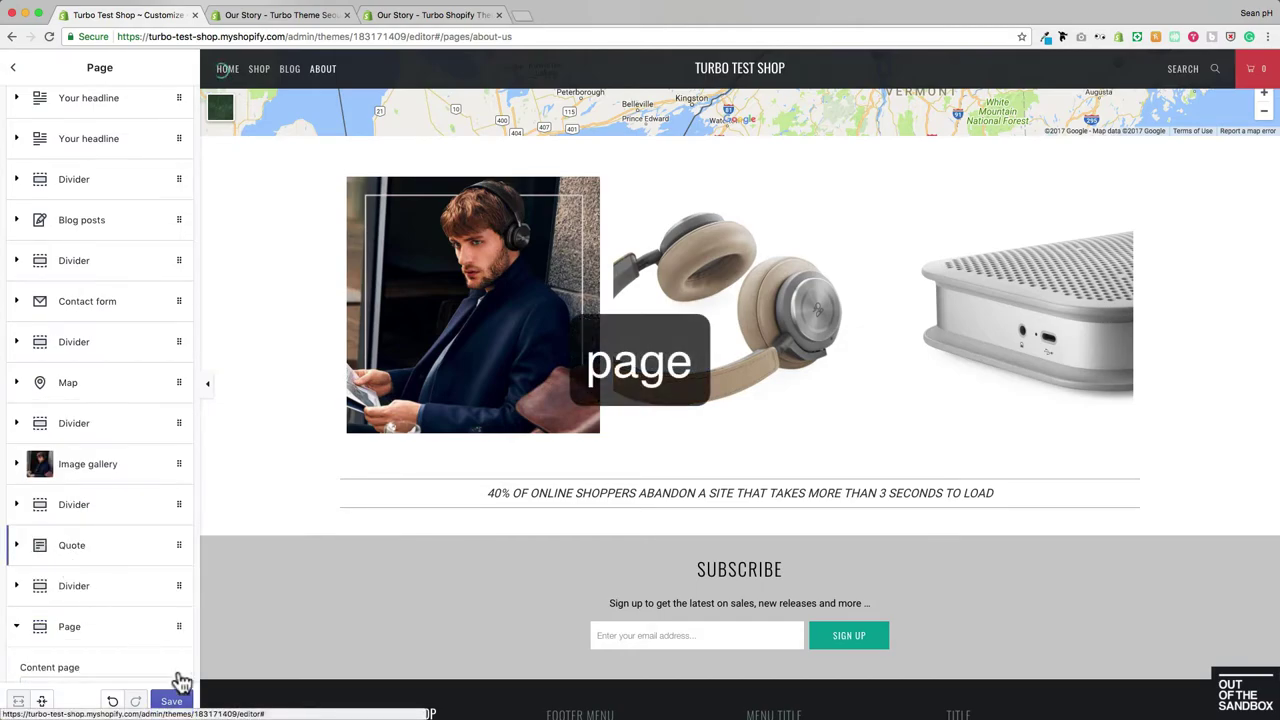
scroll(176, 640, "down", 3)
left_click(123, 561)
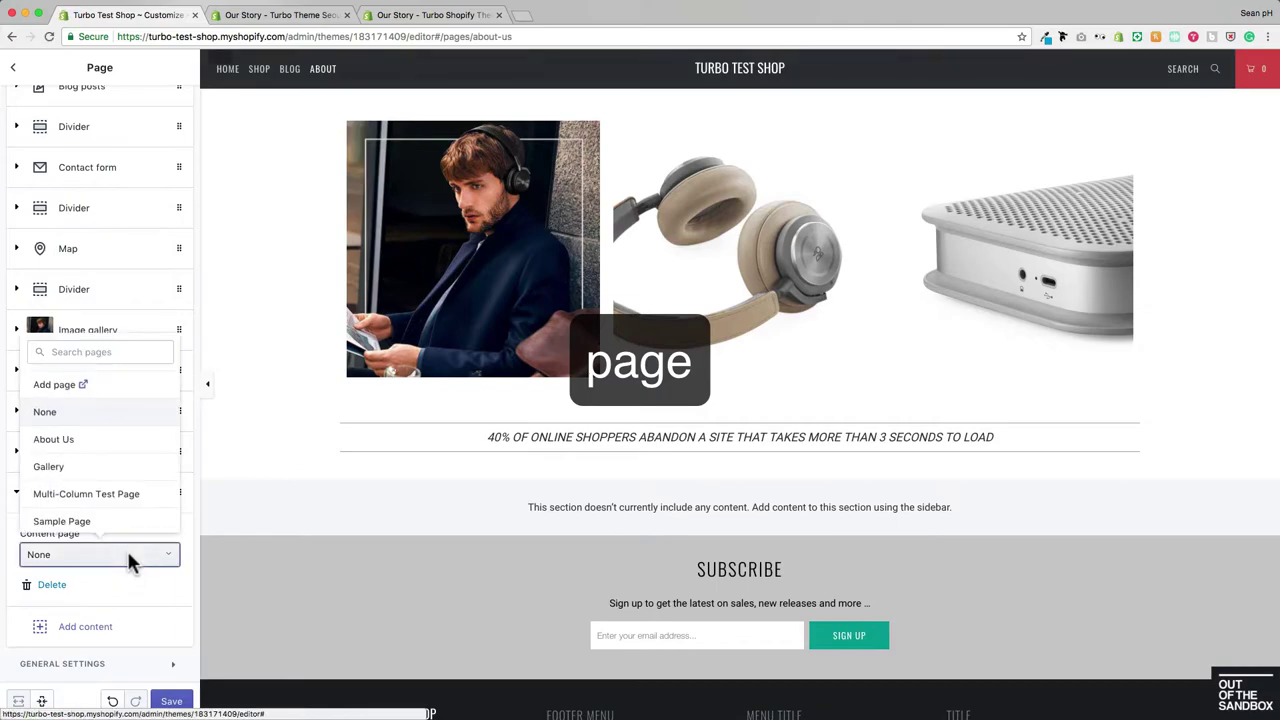
scroll(130, 440, "down", 2)
left_click(63, 492)
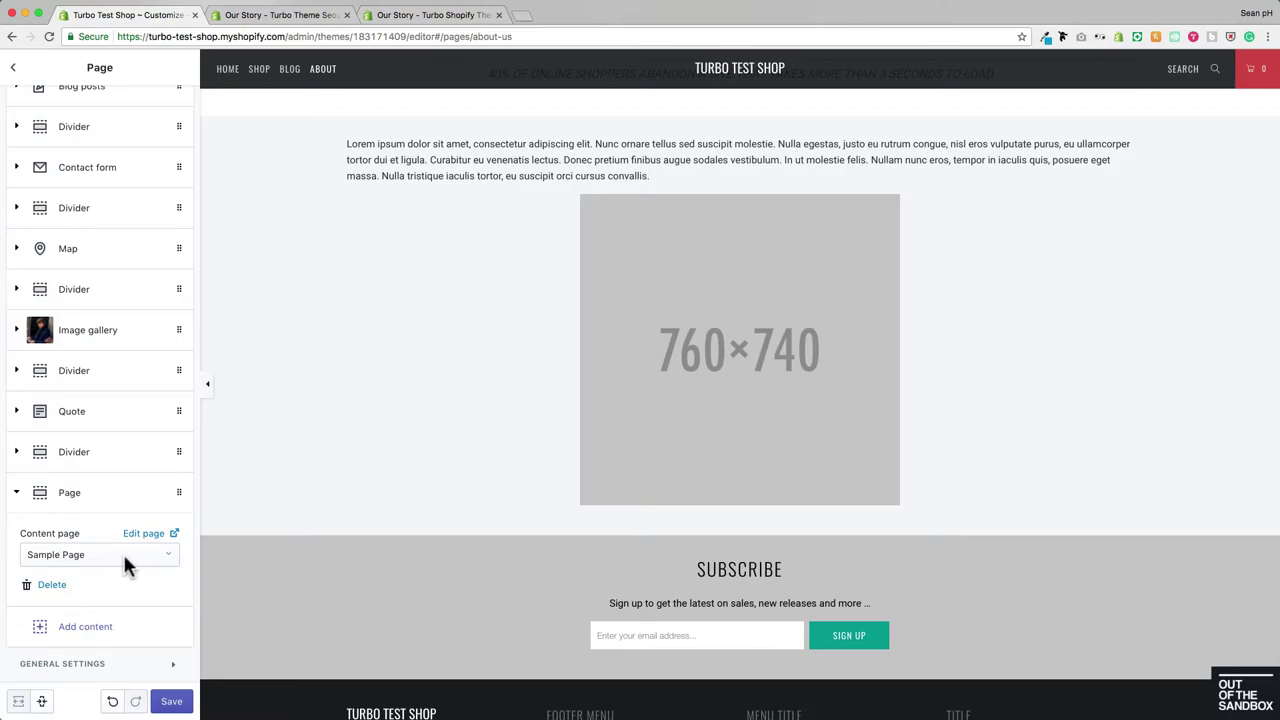
Examine the Sample Page content beneath the quote in the preview, and collapse the Page block
scroll(378, 440, "up", 3)
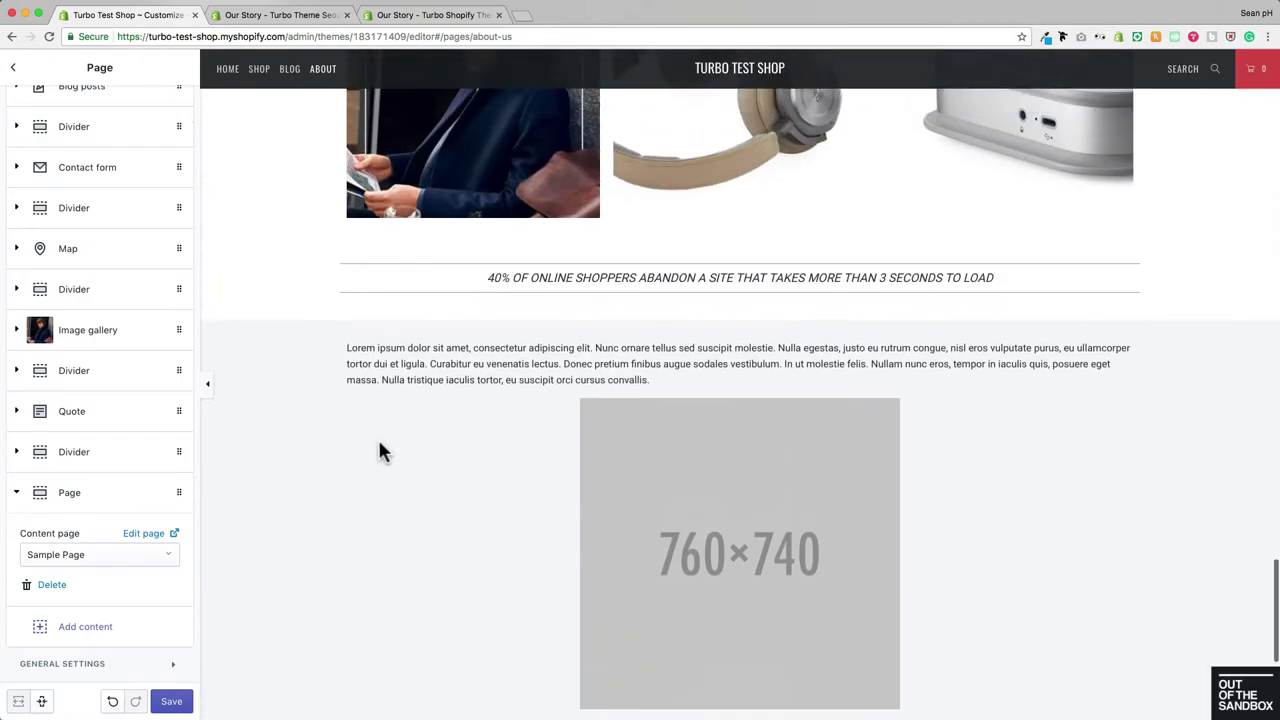
scroll(378, 451, "up", 5)
scroll(378, 451, "down", 5)
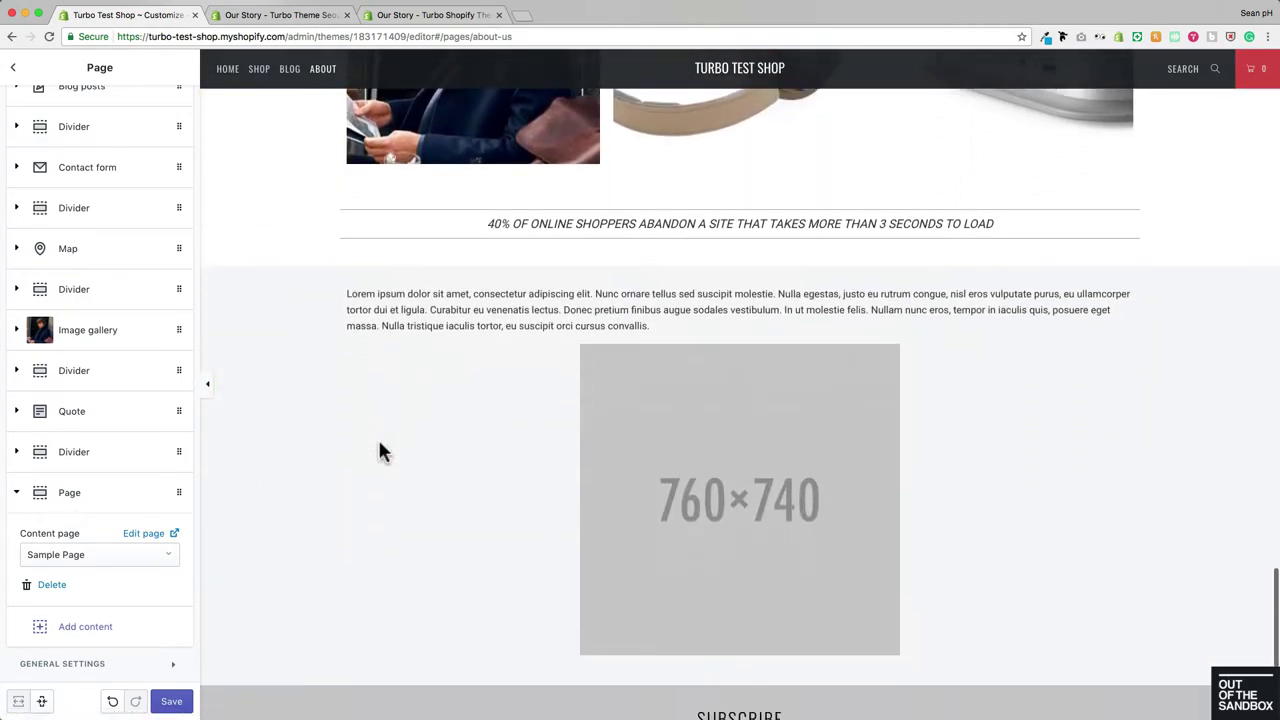
scroll(379, 444, "down", 3)
scroll(379, 444, "up", 1)
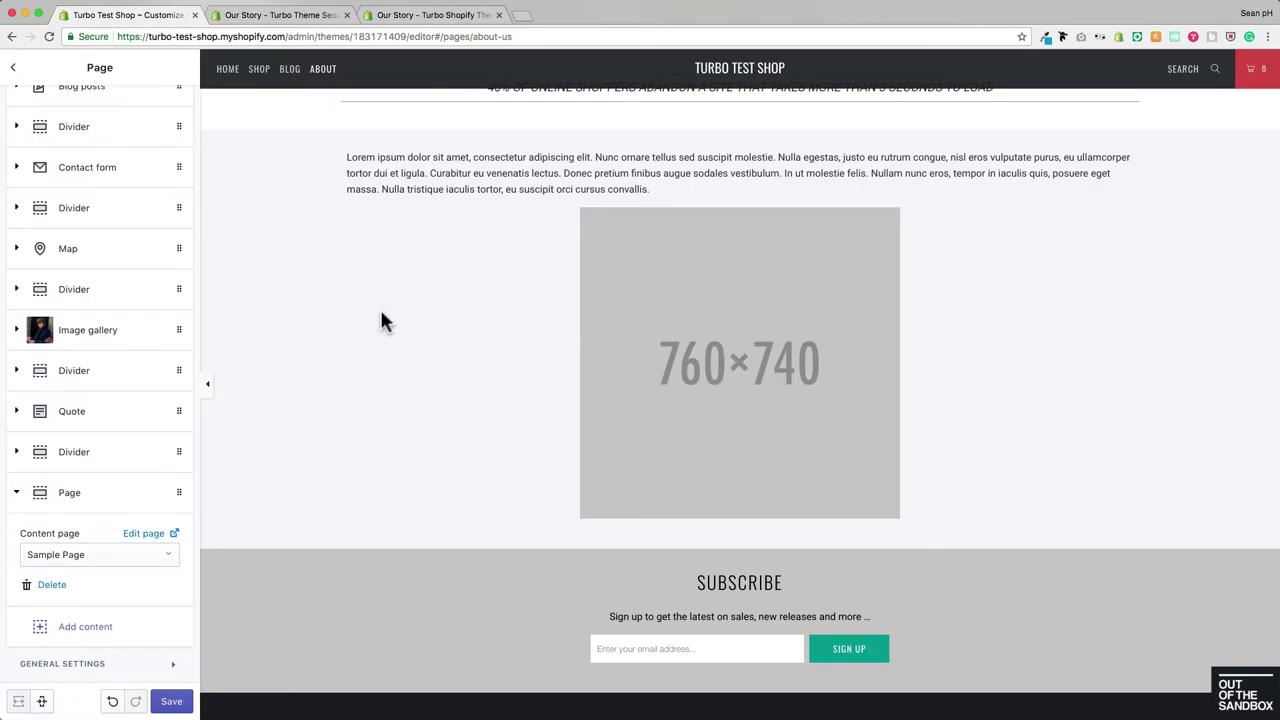
scroll(380, 314, "up", 3)
scroll(380, 314, "down", 4)
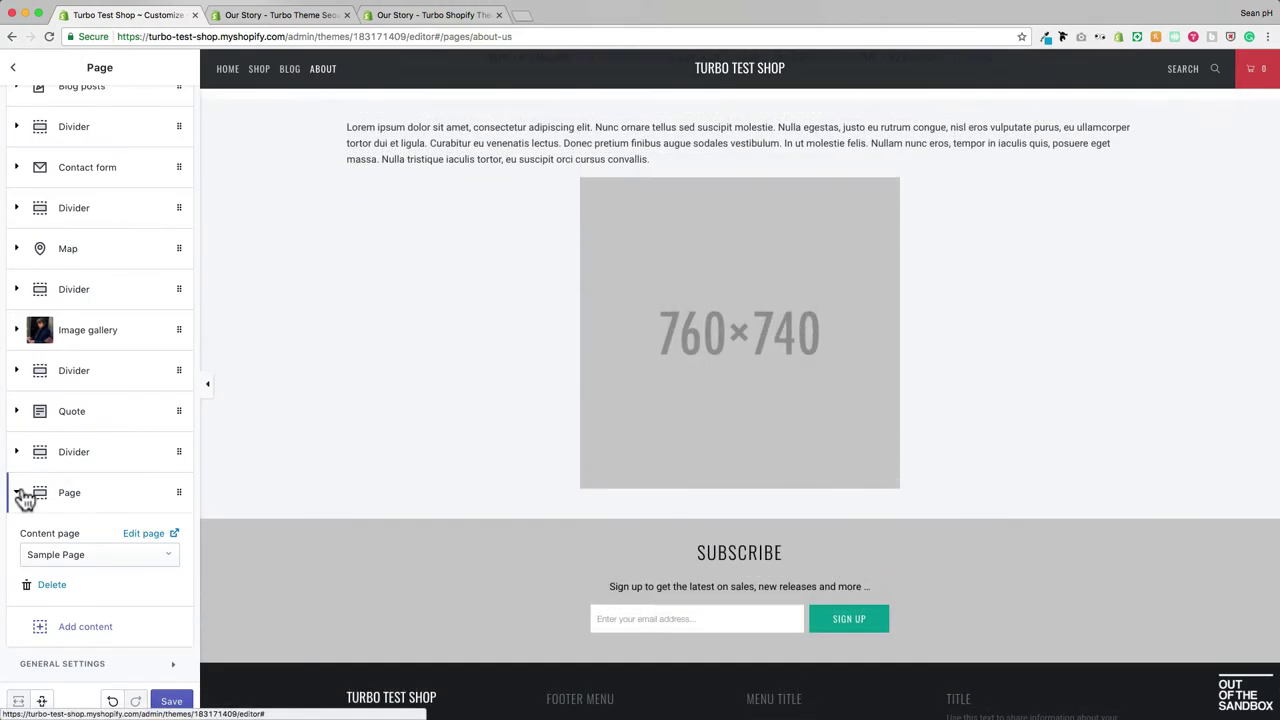
left_click(20, 494)
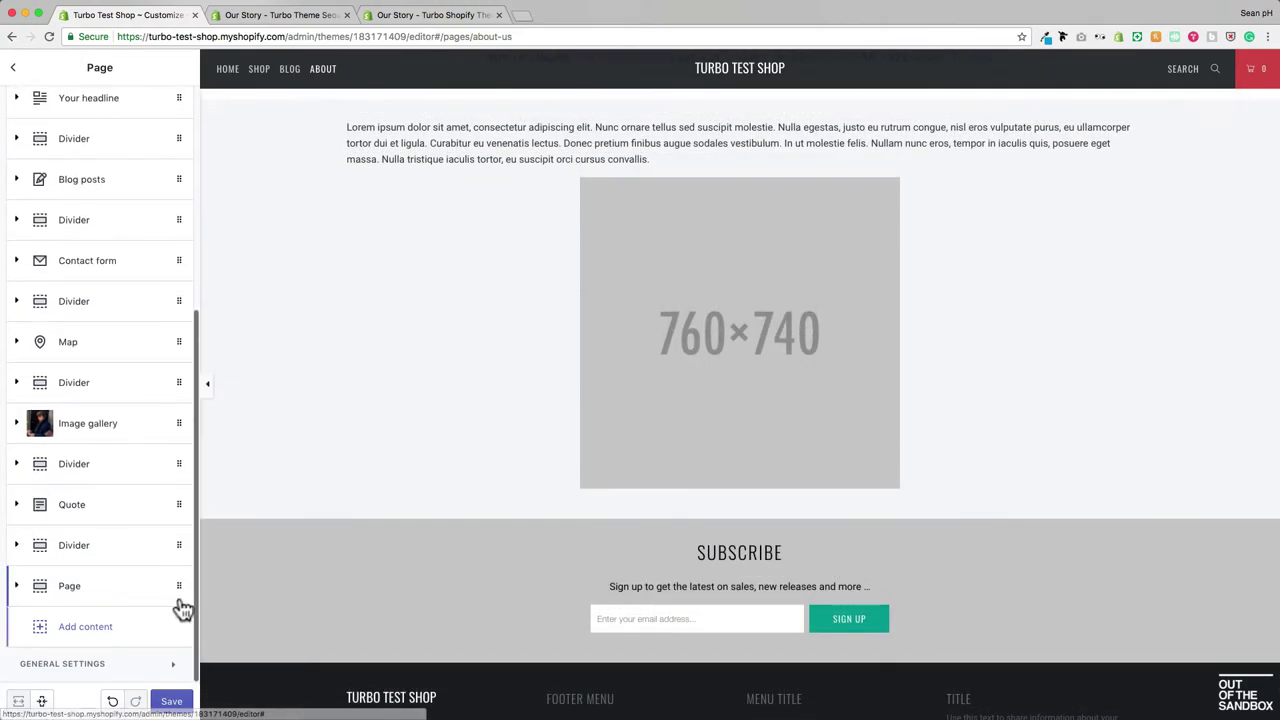
Move the Page block up to between the Contact form and Map blocks, and reorder the divider above the Contact form
left_click_drag(177, 591, 166, 294)
scroll(166, 294, "up", 2)
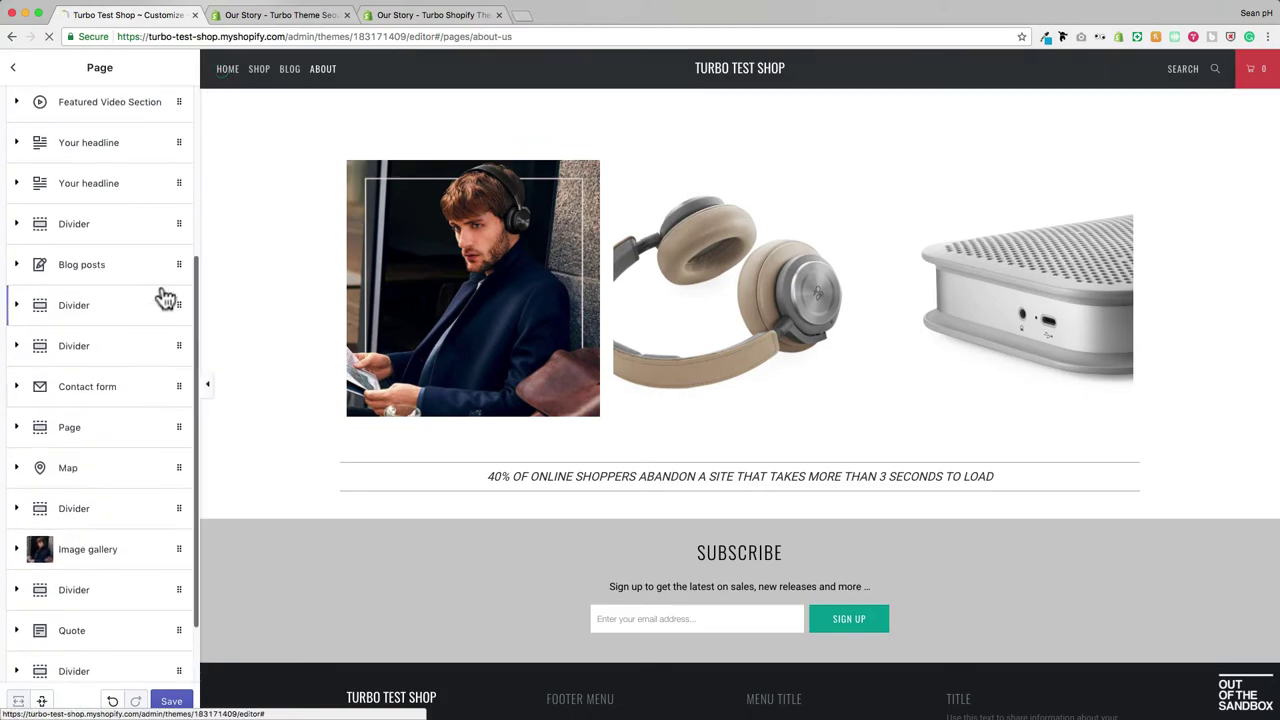
left_click_drag(163, 360, 162, 397)
scroll(140, 454, "up", 3)
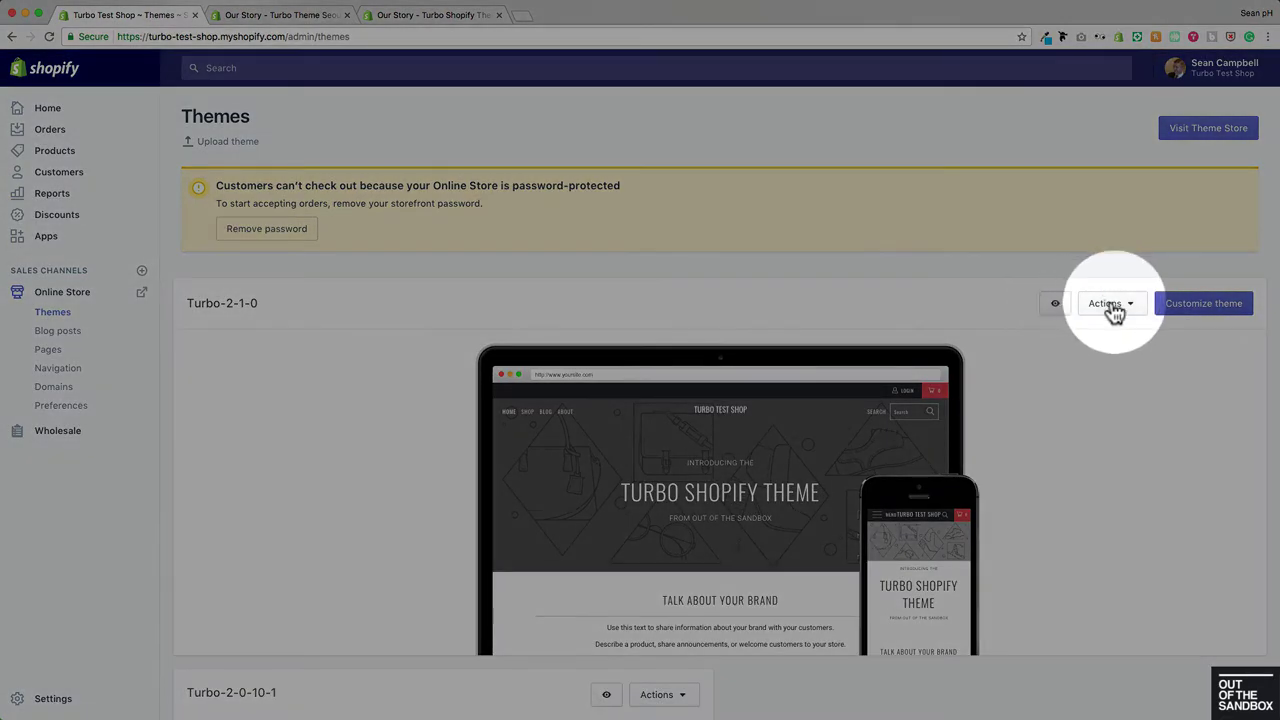
Open the Turbo-2-1-0 theme's HTML/CSS for editing and create a new page template called details-2
left_click(1110, 305)
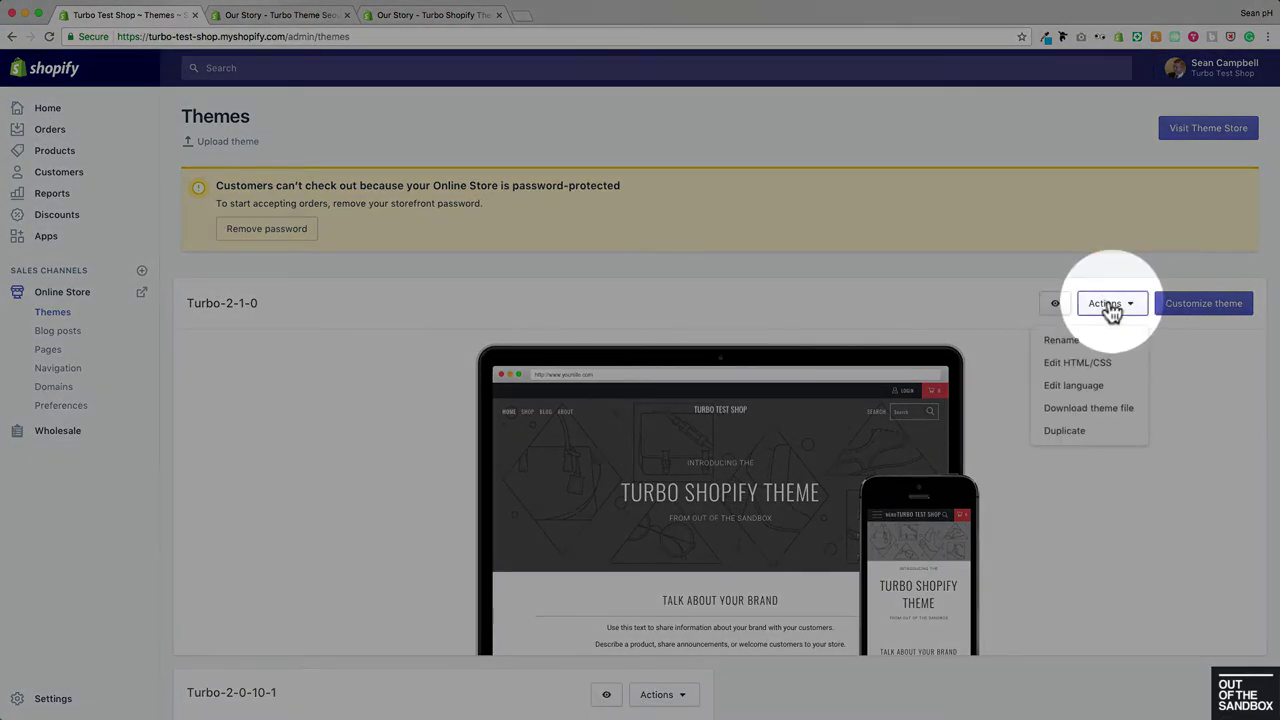
left_click(1080, 362)
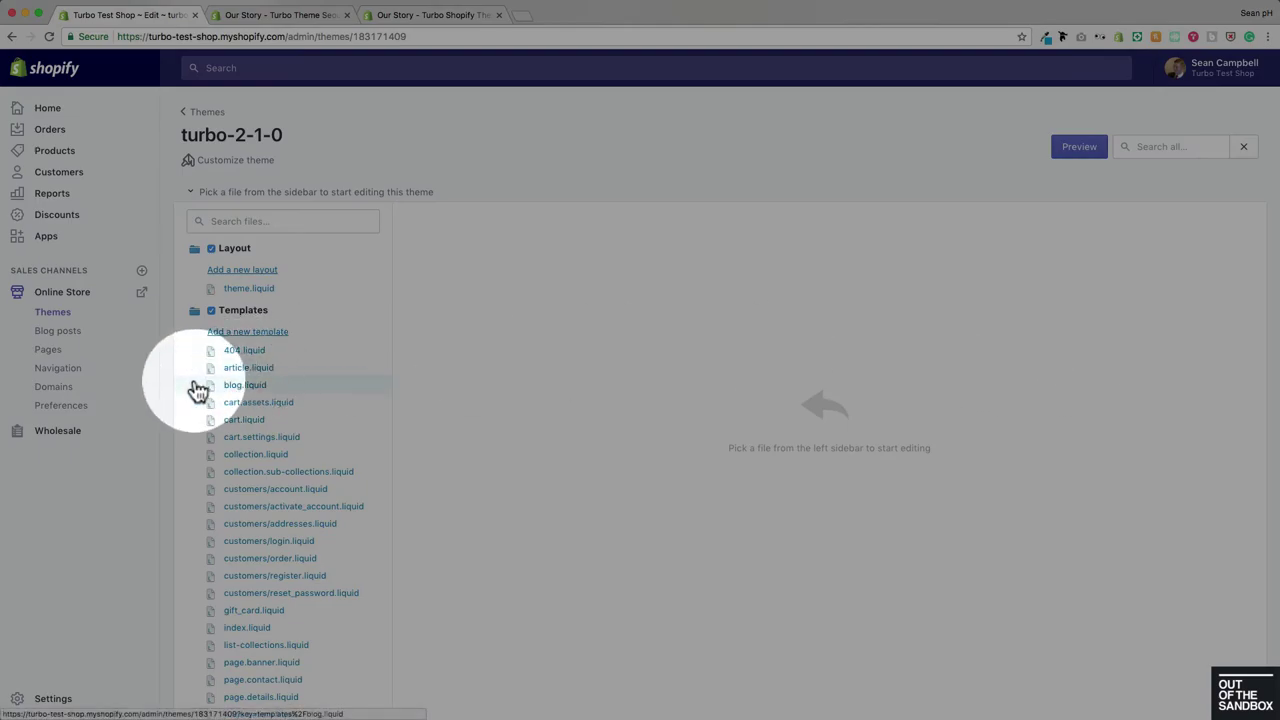
scroll(257, 335, "down", 2)
left_click(232, 227)
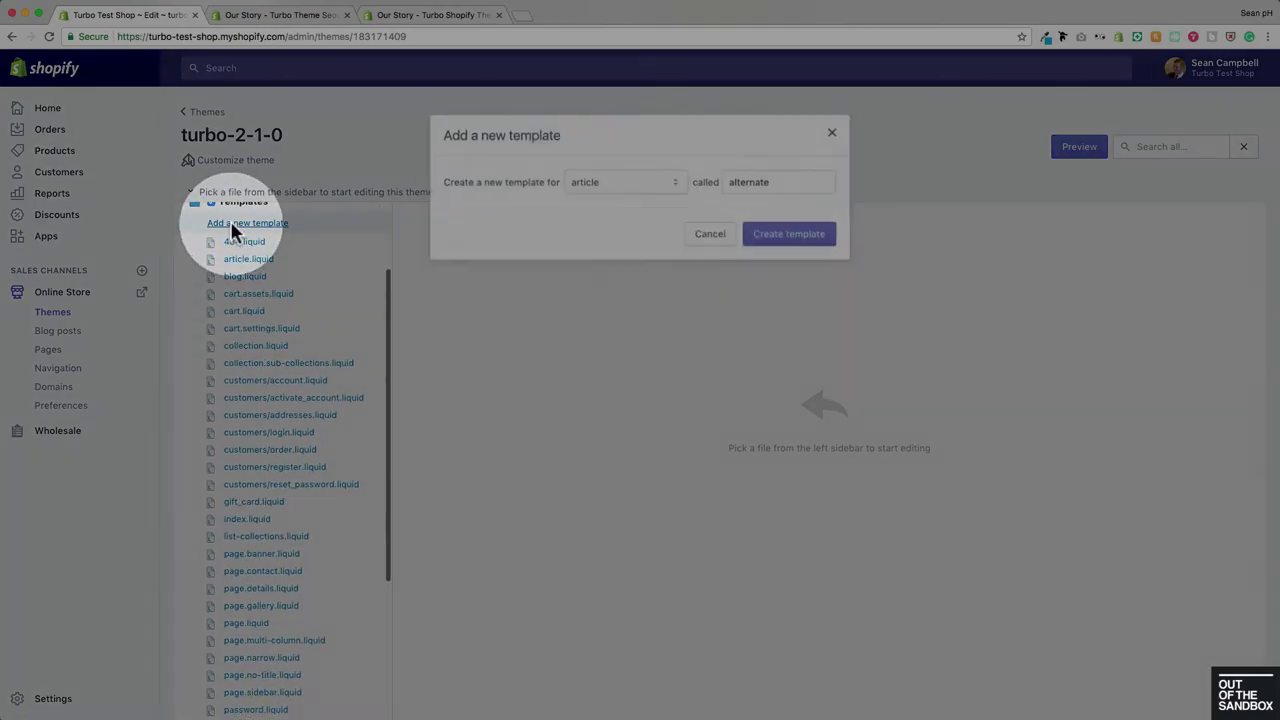
left_click(647, 183)
left_click(592, 260)
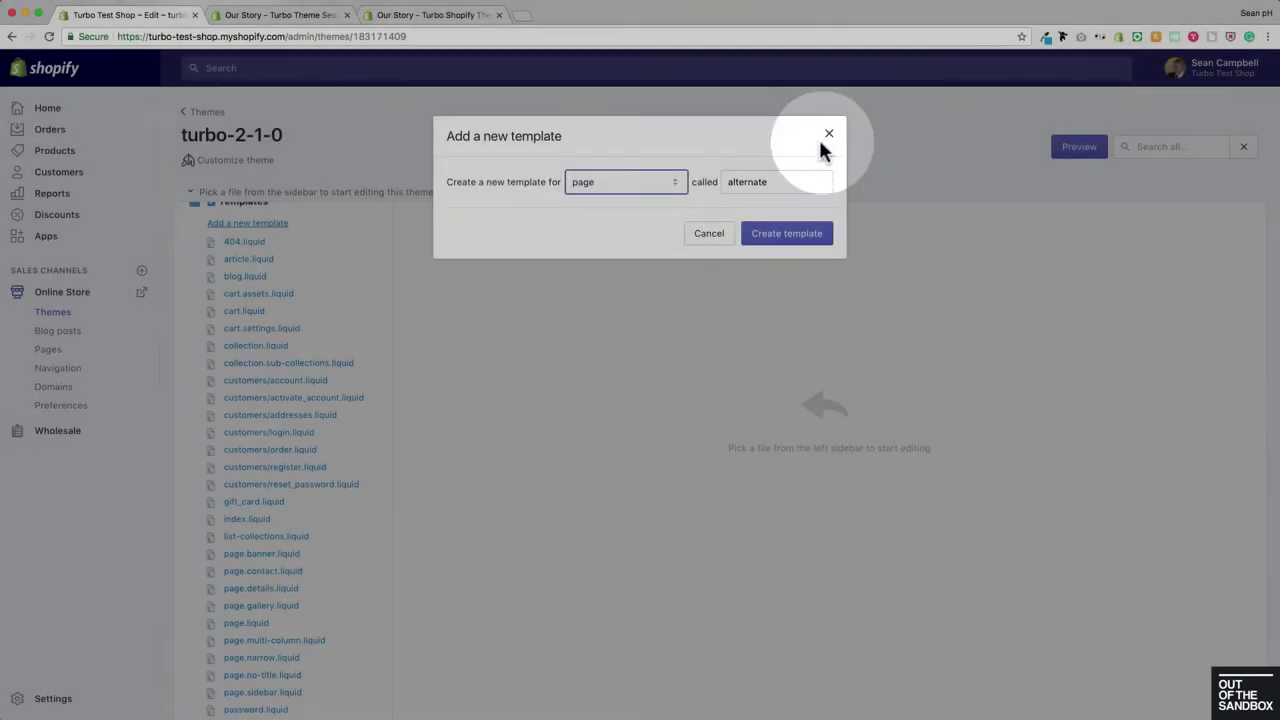
key("Tab")
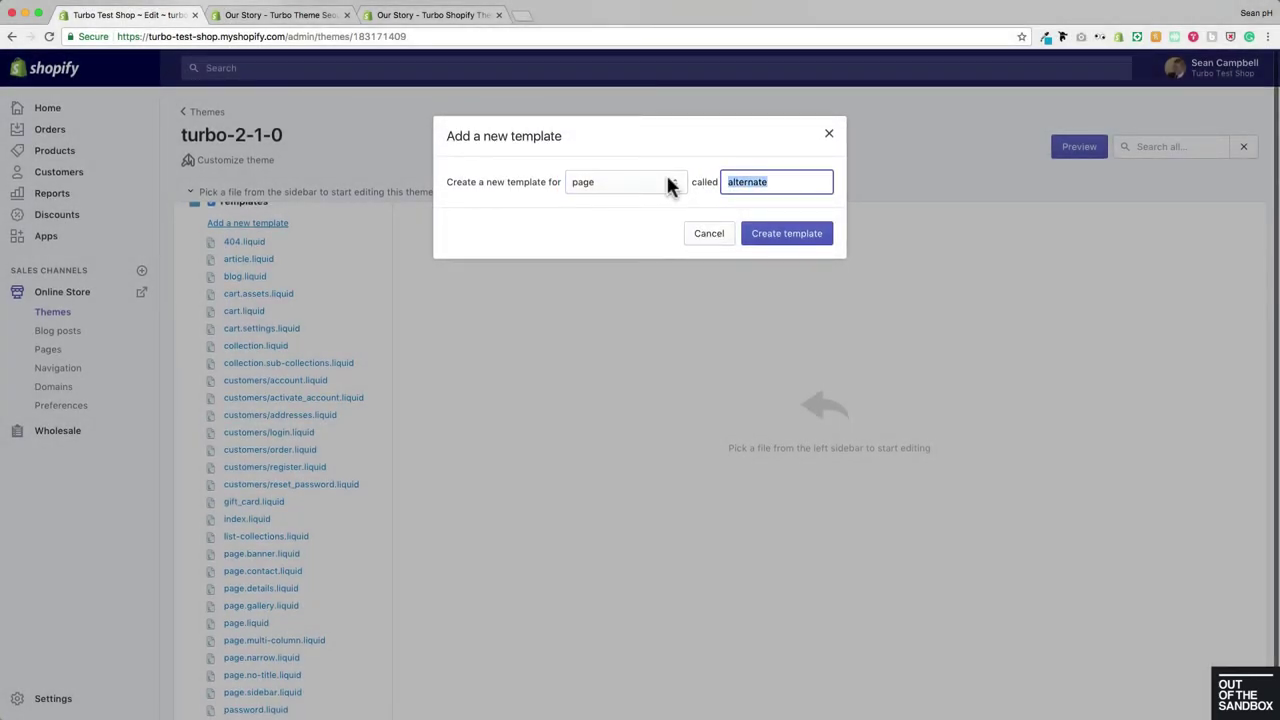
type("details-2")
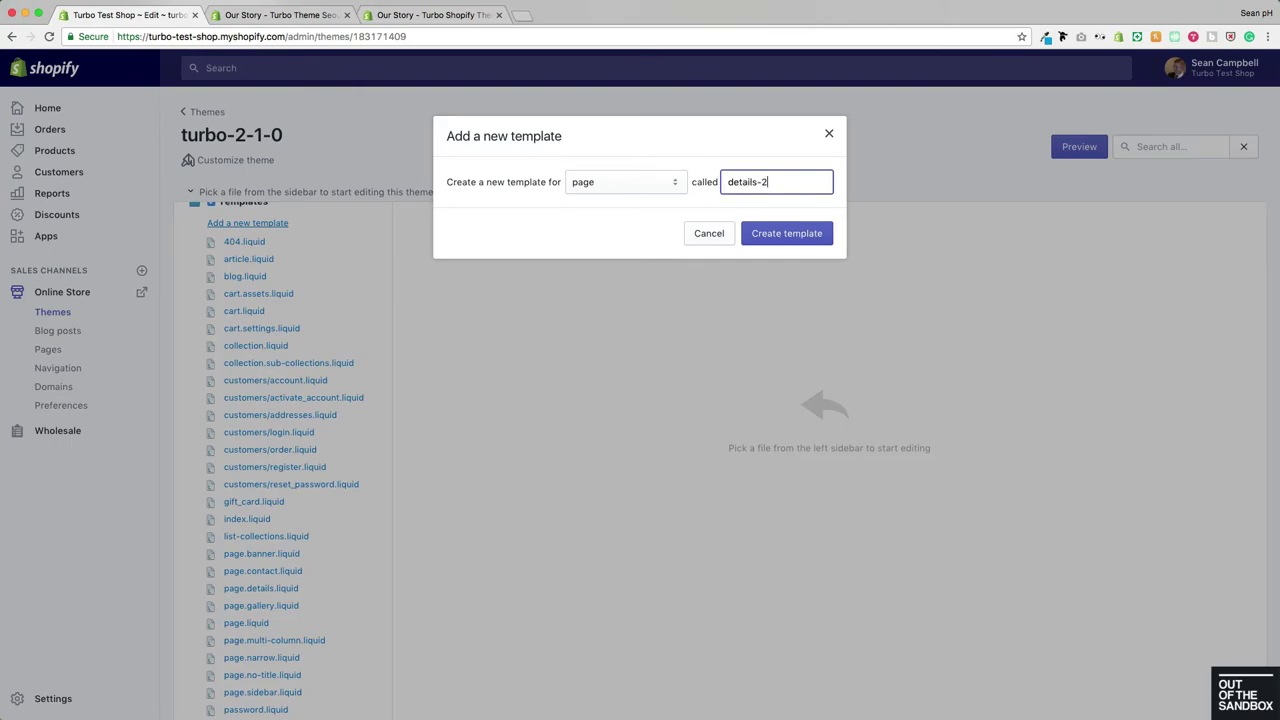
key("Return")
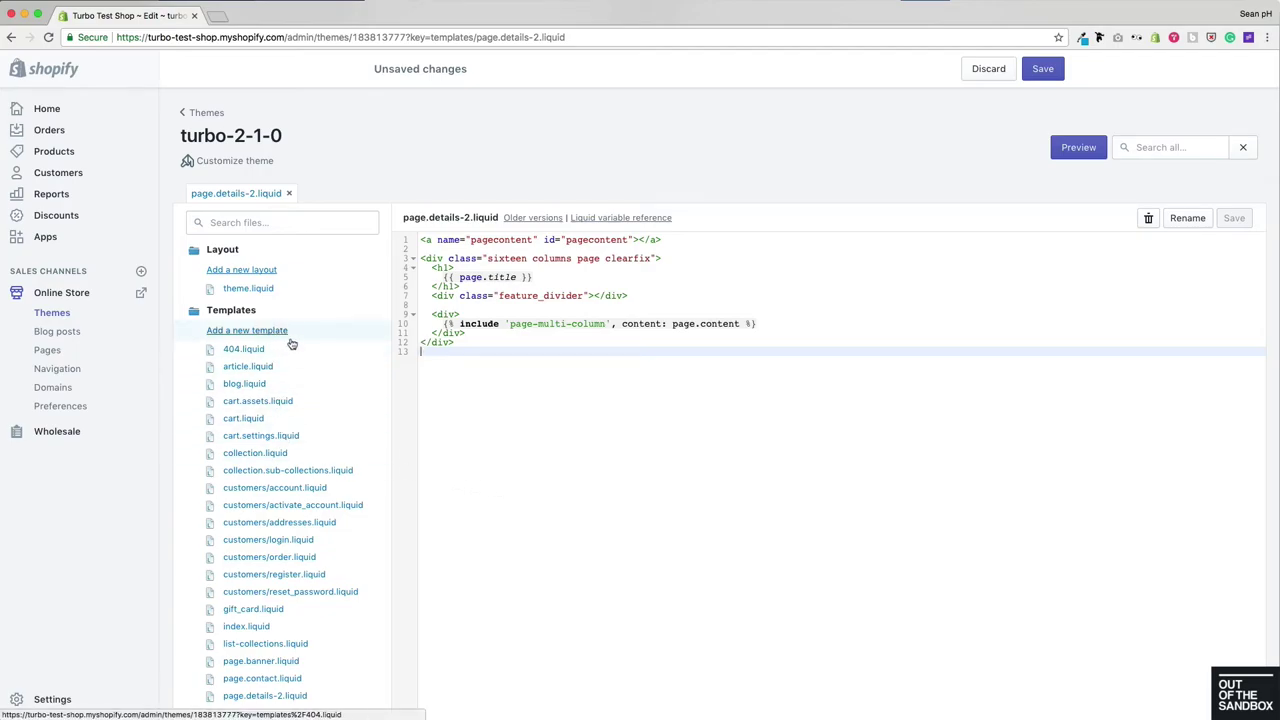
Copy all the code of page.details.liquid and replace the entire contents of page.details-2.liquid with it
scroll(290, 342, "down", 2)
scroll(291, 344, "down", 4)
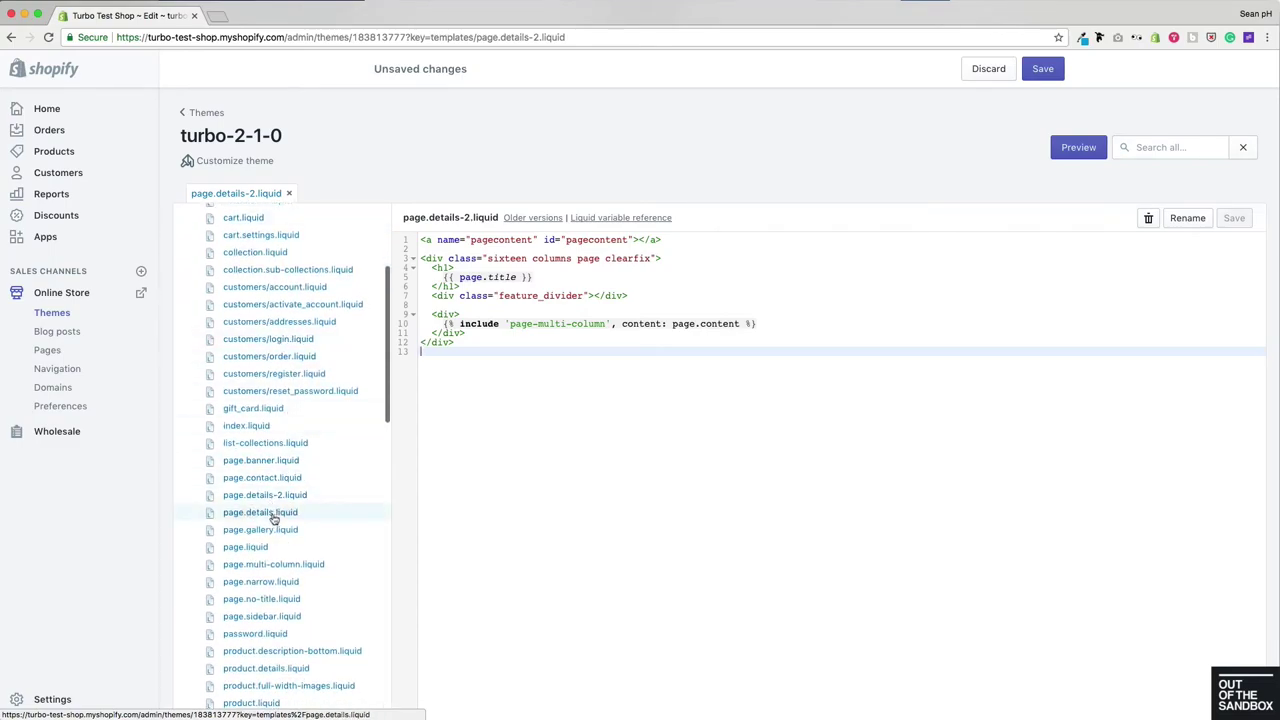
left_click(262, 512)
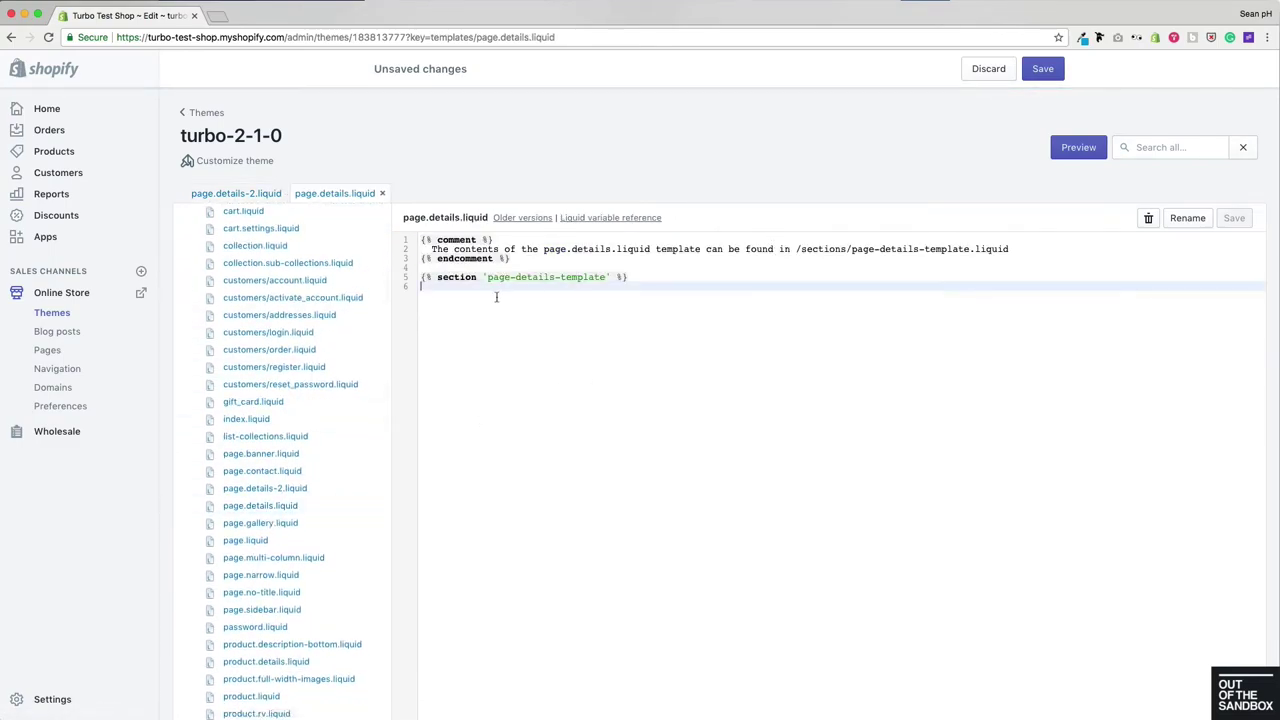
key("super+a")
key("super+c")
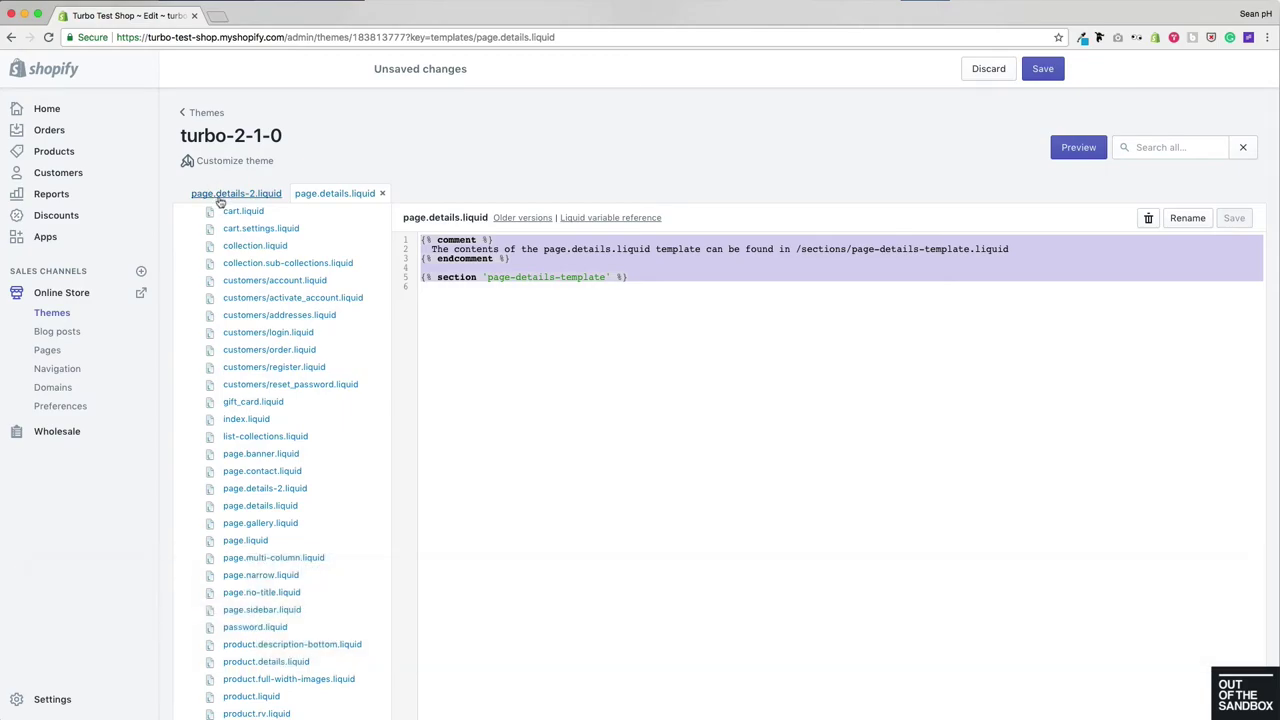
left_click(221, 197)
left_click_drag(490, 357, 420, 240)
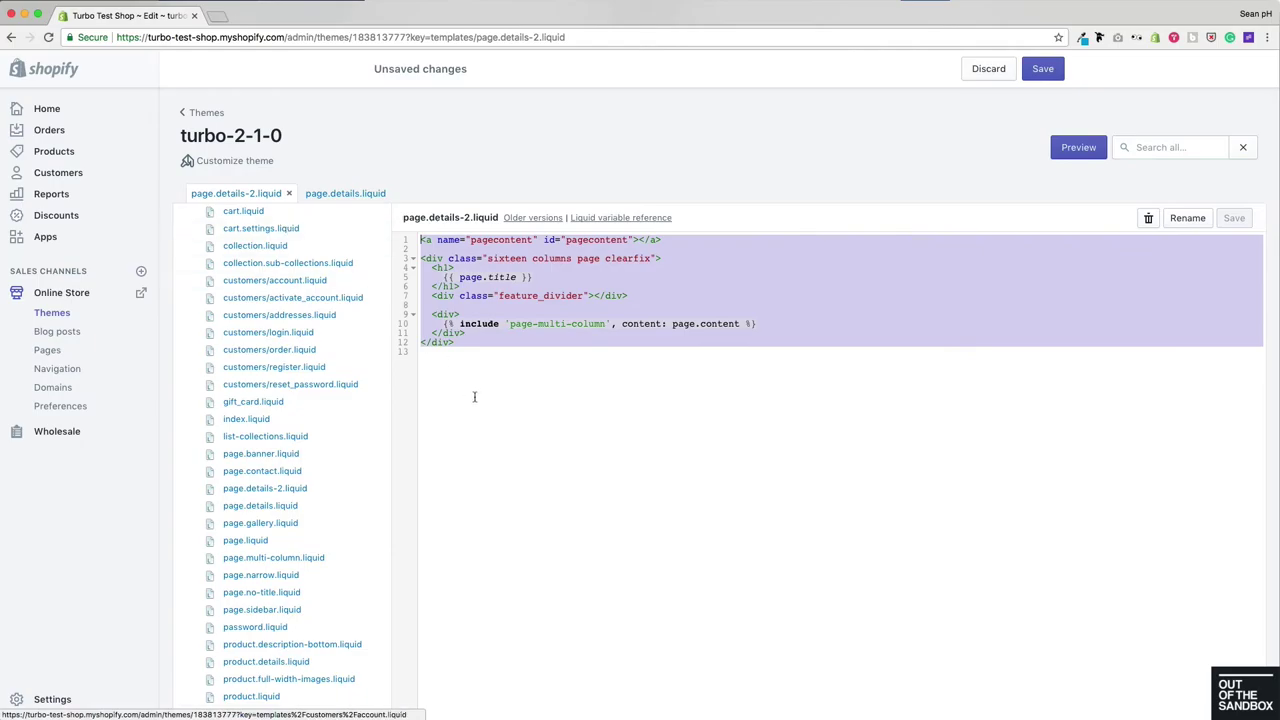
key("super+v")
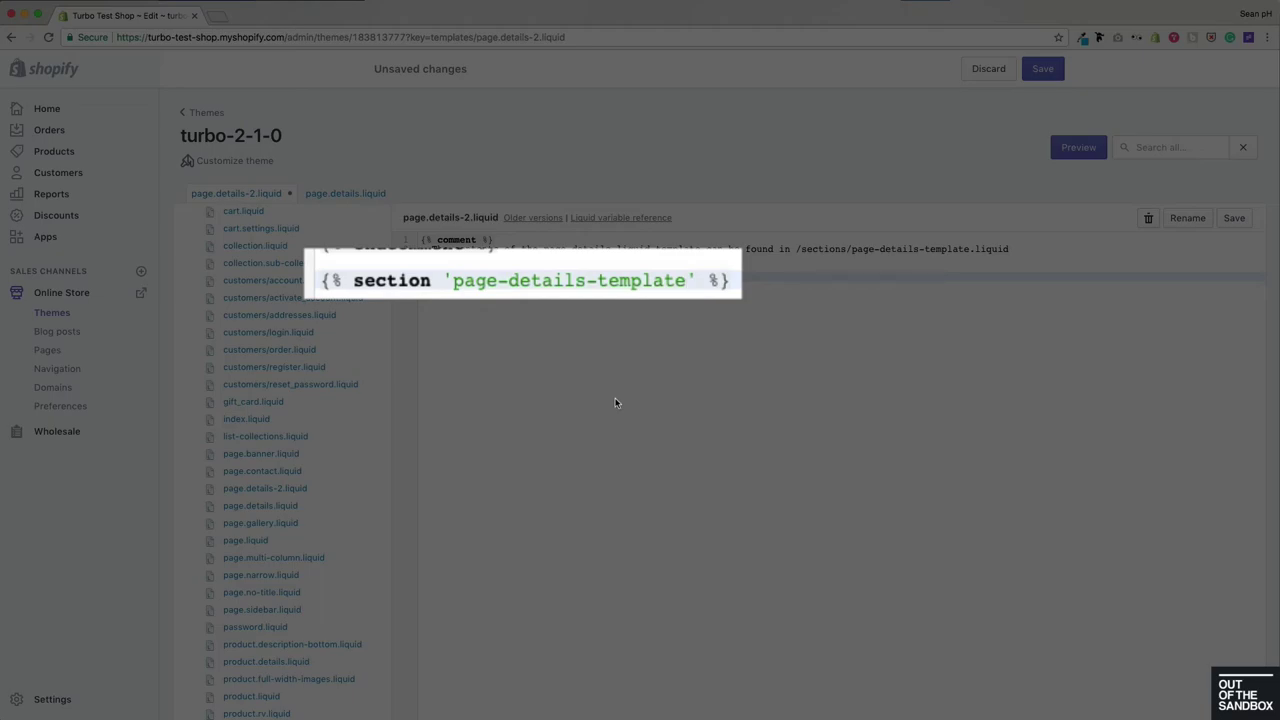
Change the section reference in page.details-2.liquid to 'page-details-template-2', copy that section name, and save the file
type("-2")
left_click_drag(708, 280, 448, 280)
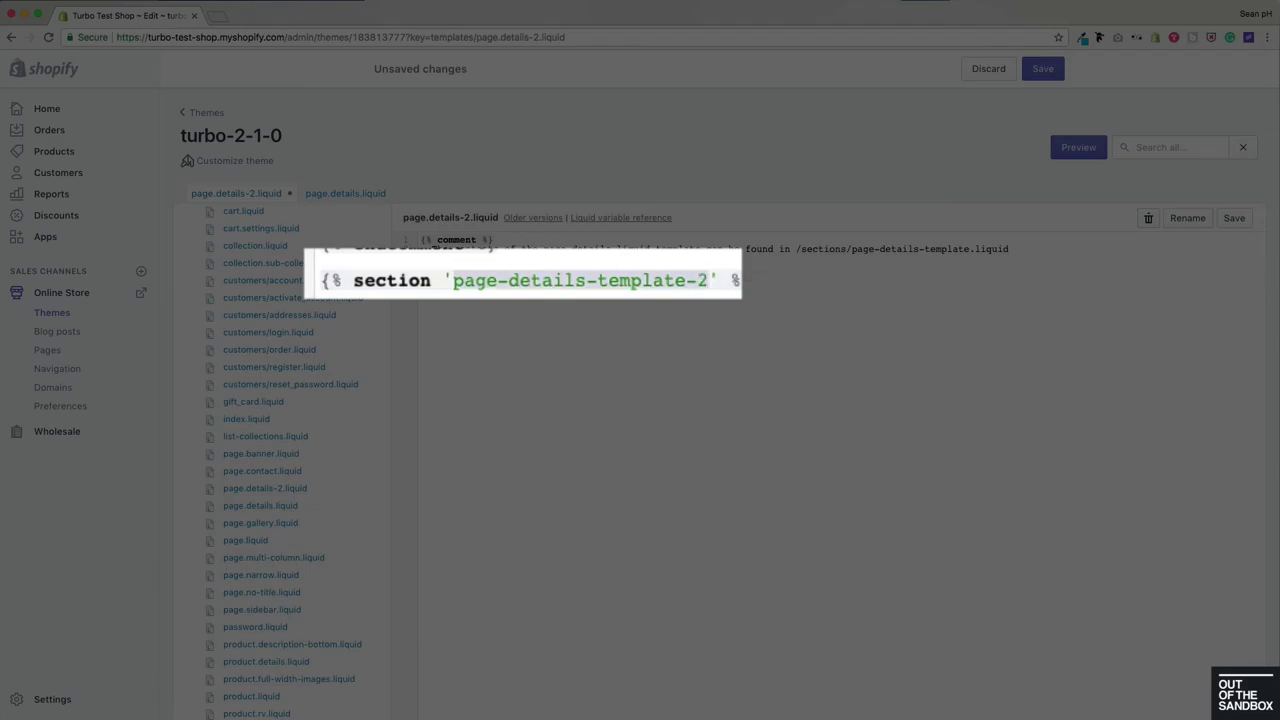
key("super+c")
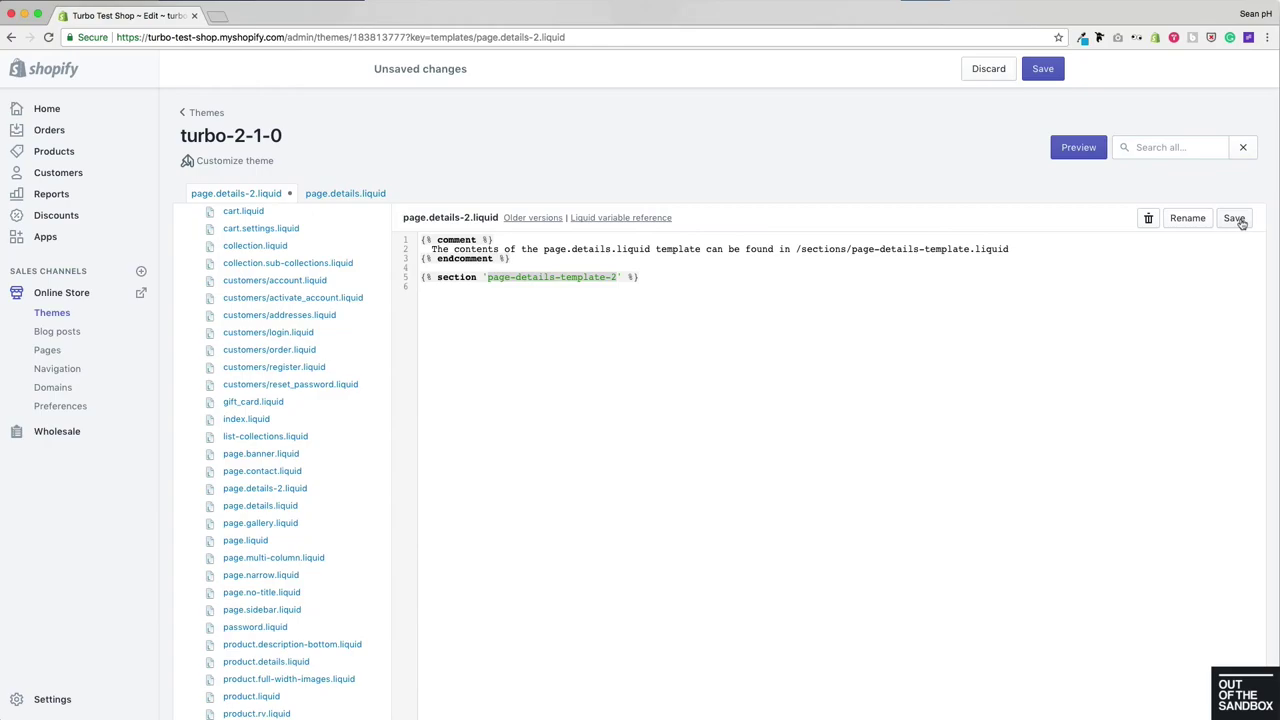
left_click(1238, 219)
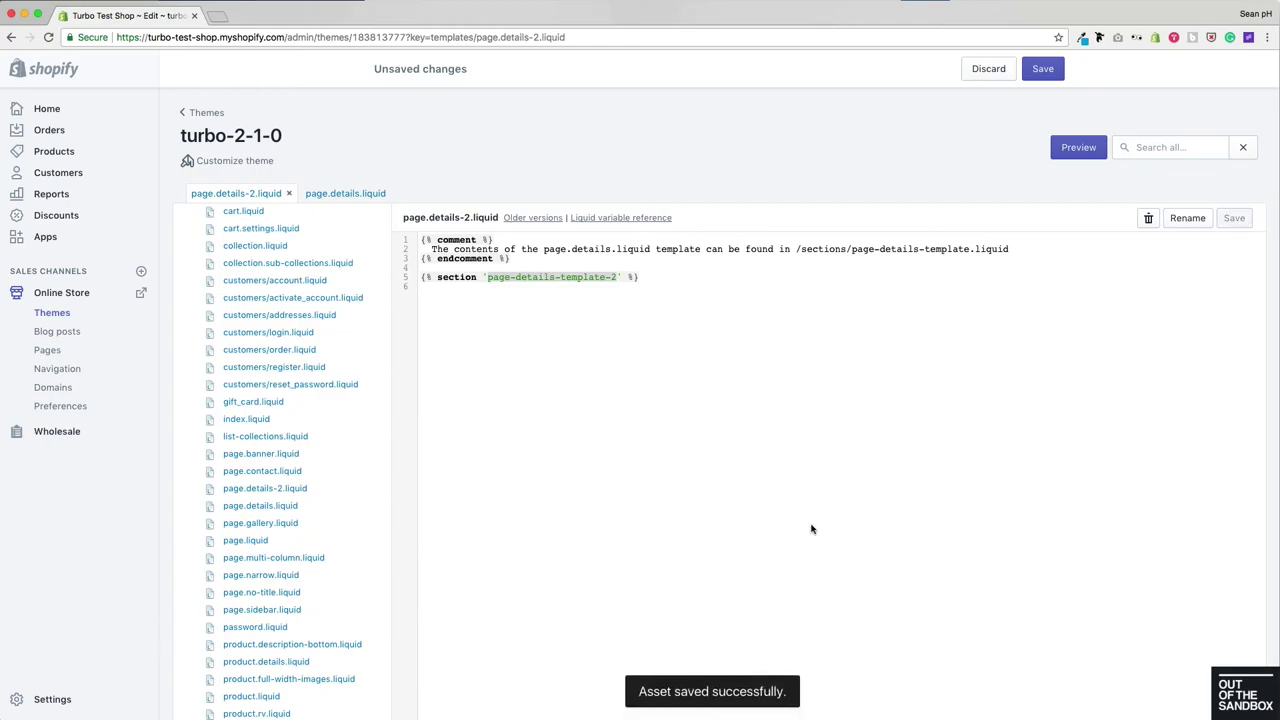
Create a new section called page-details-template-2 in the theme's Sections folder
scroll(343, 430, "down", 5)
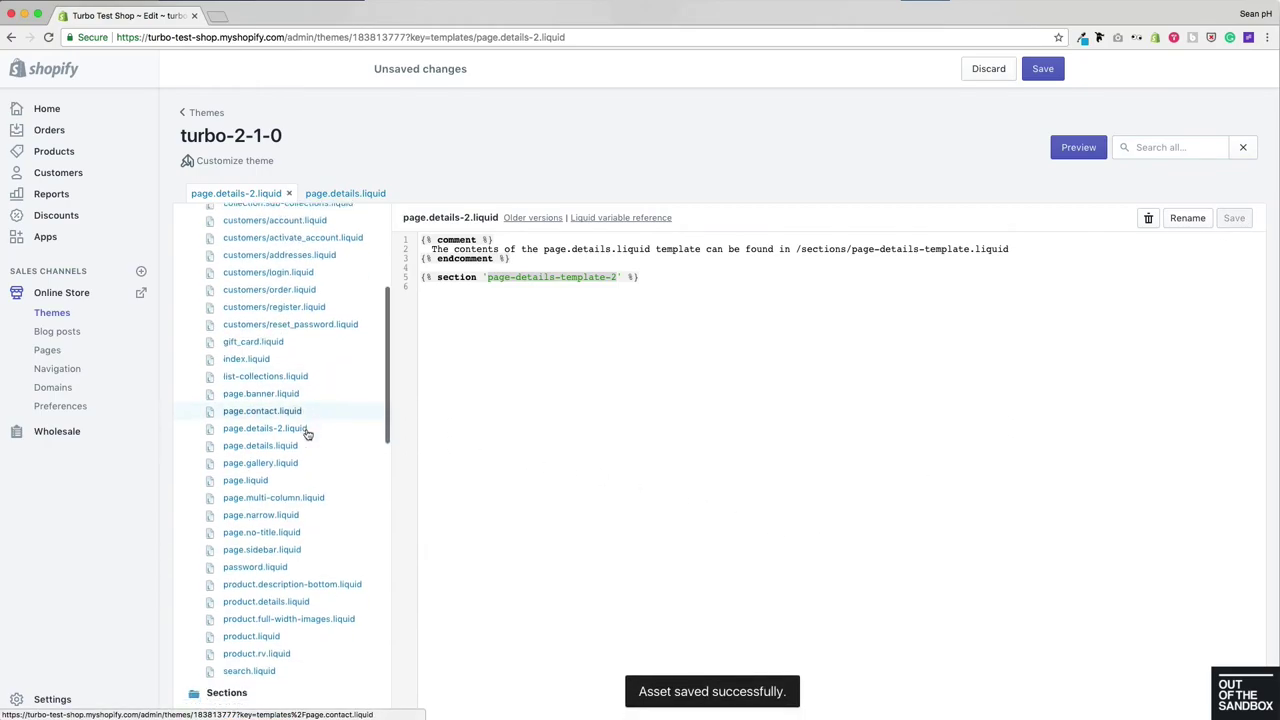
scroll(308, 434, "down", 1)
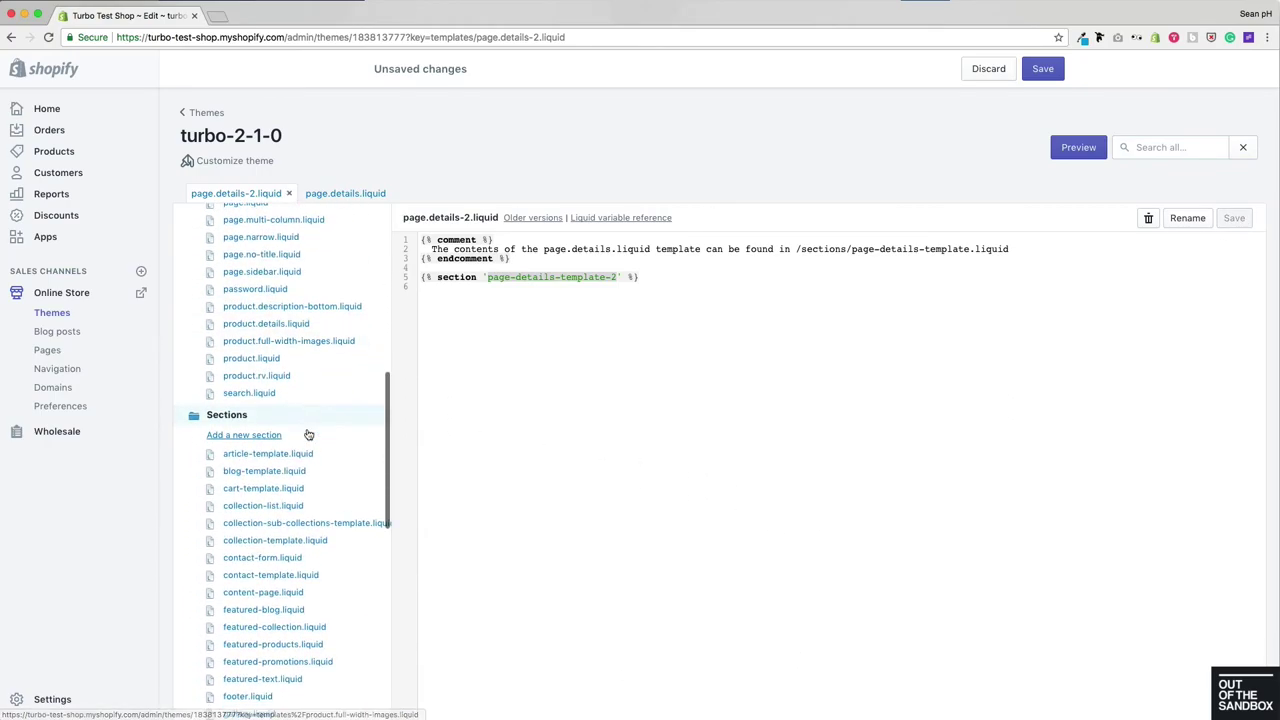
left_click(253, 437)
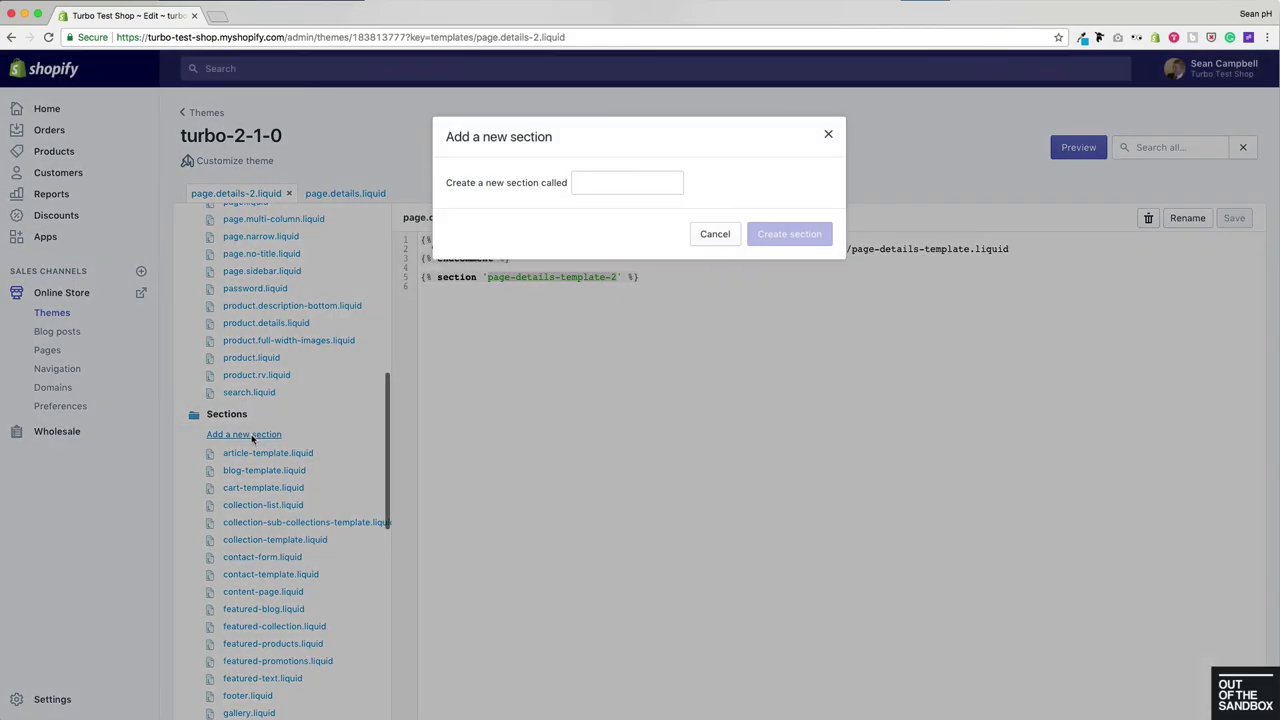
left_click(587, 190)
key("super+v")
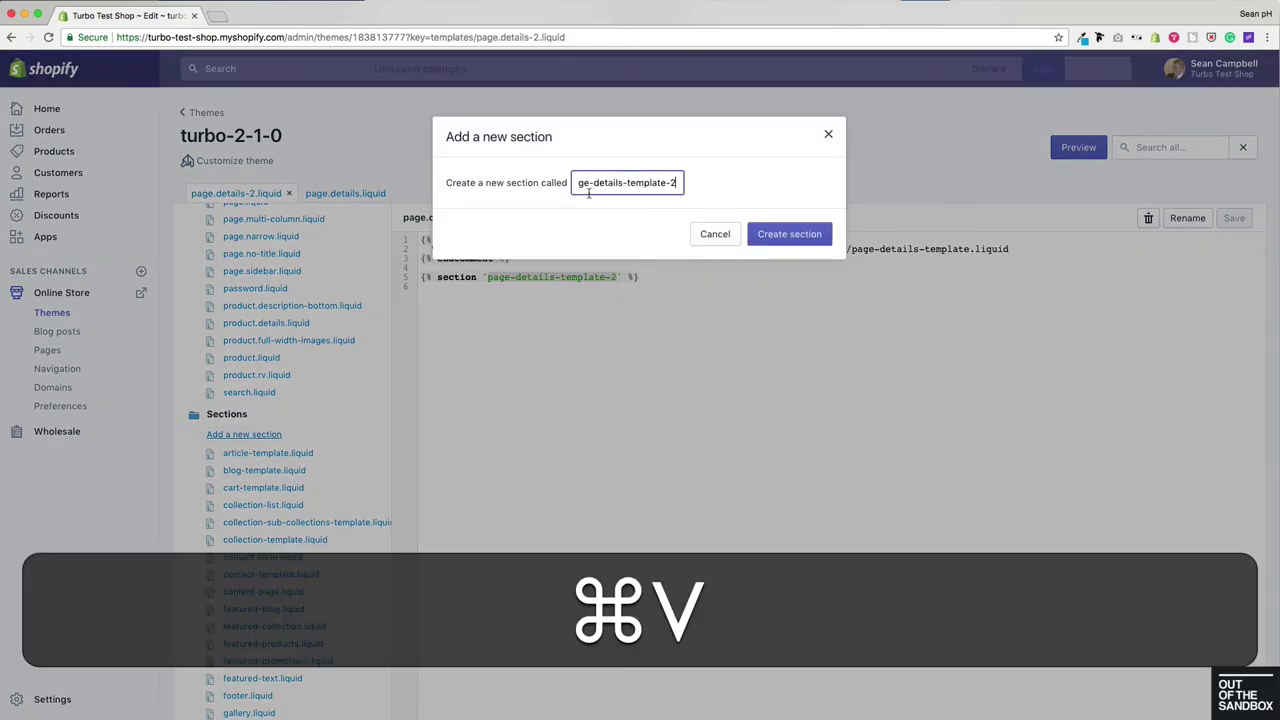
left_click(787, 238)
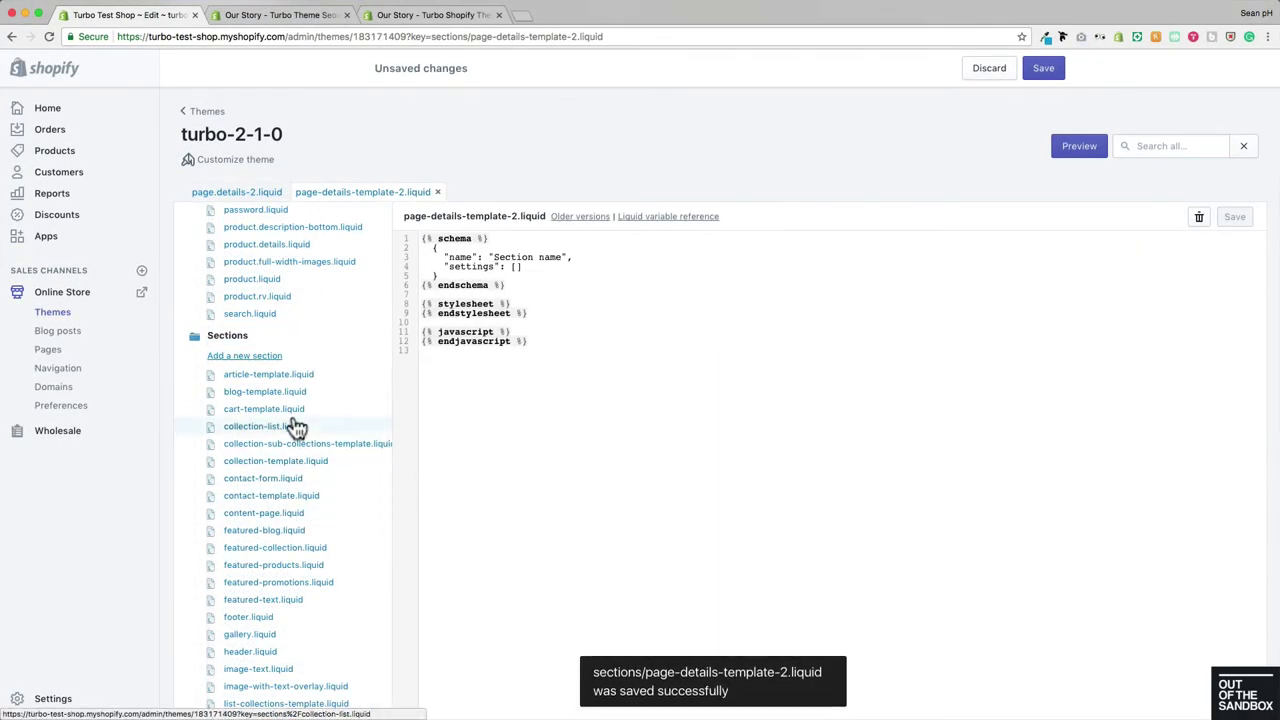
Open the original page-details-template.liquid section and copy all of its code
scroll(295, 425, "down", 2)
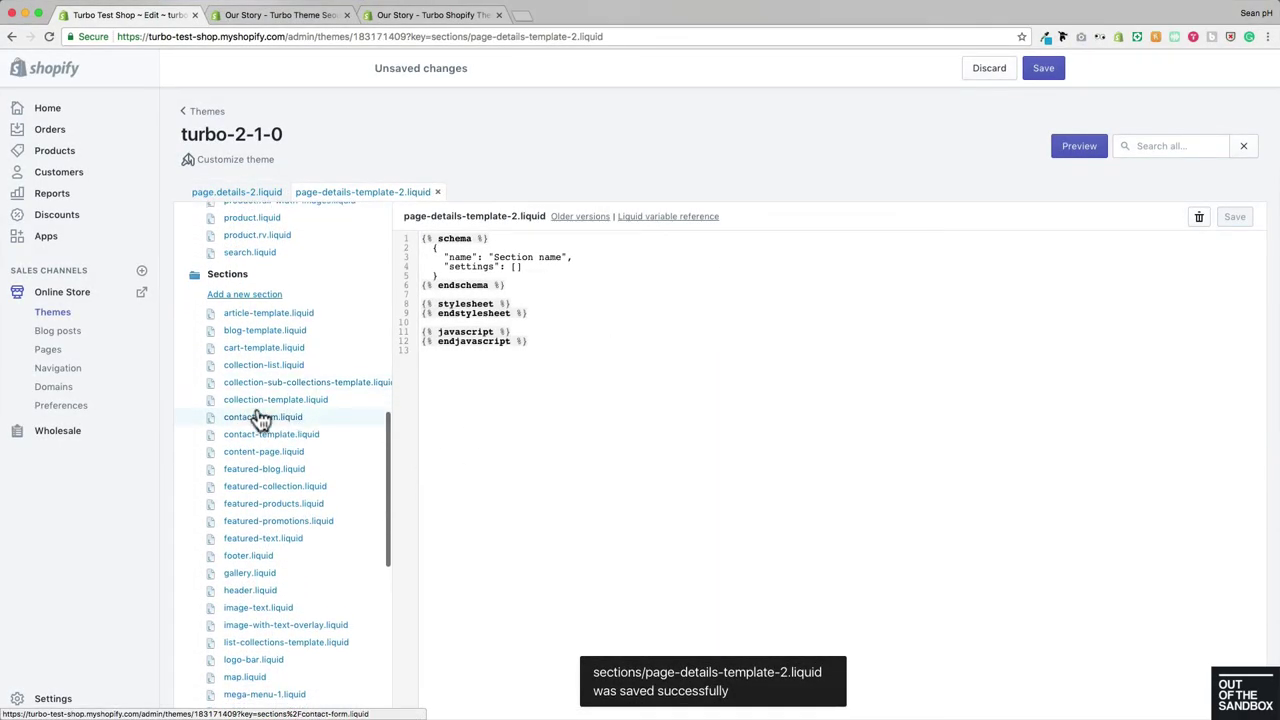
scroll(290, 425, "down", 10)
scroll(258, 420, "down", 1)
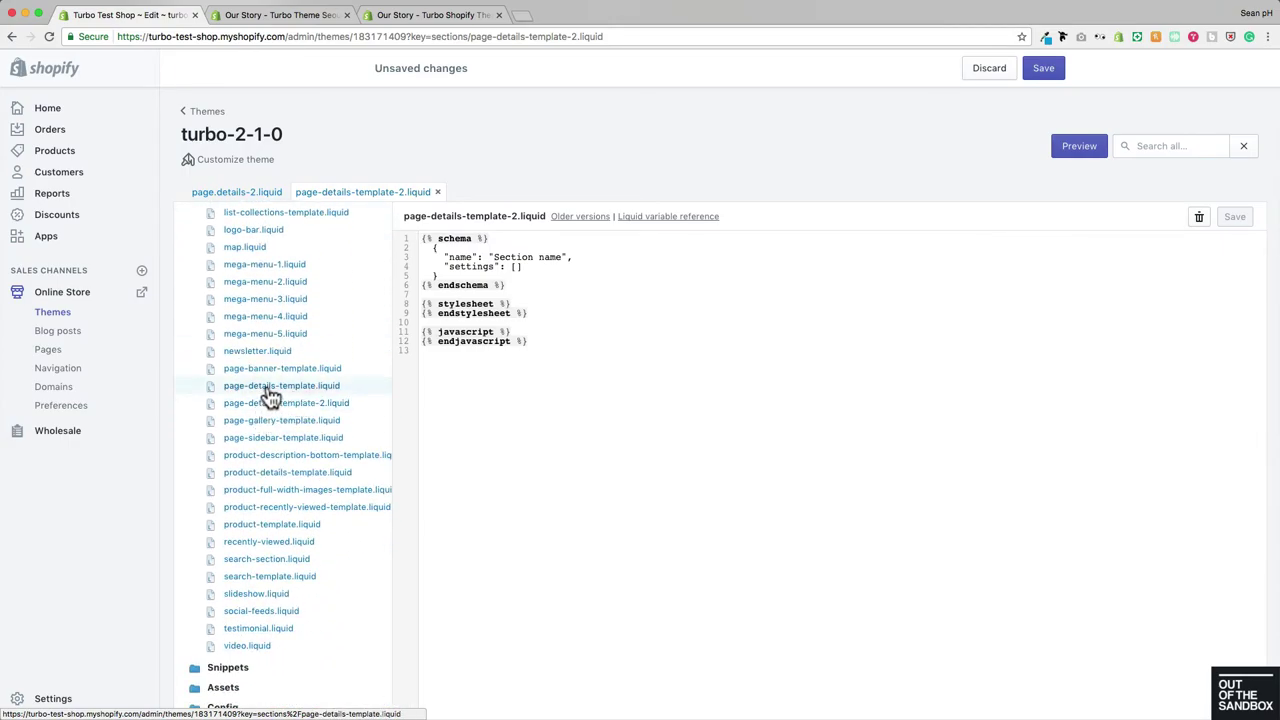
left_click(268, 388)
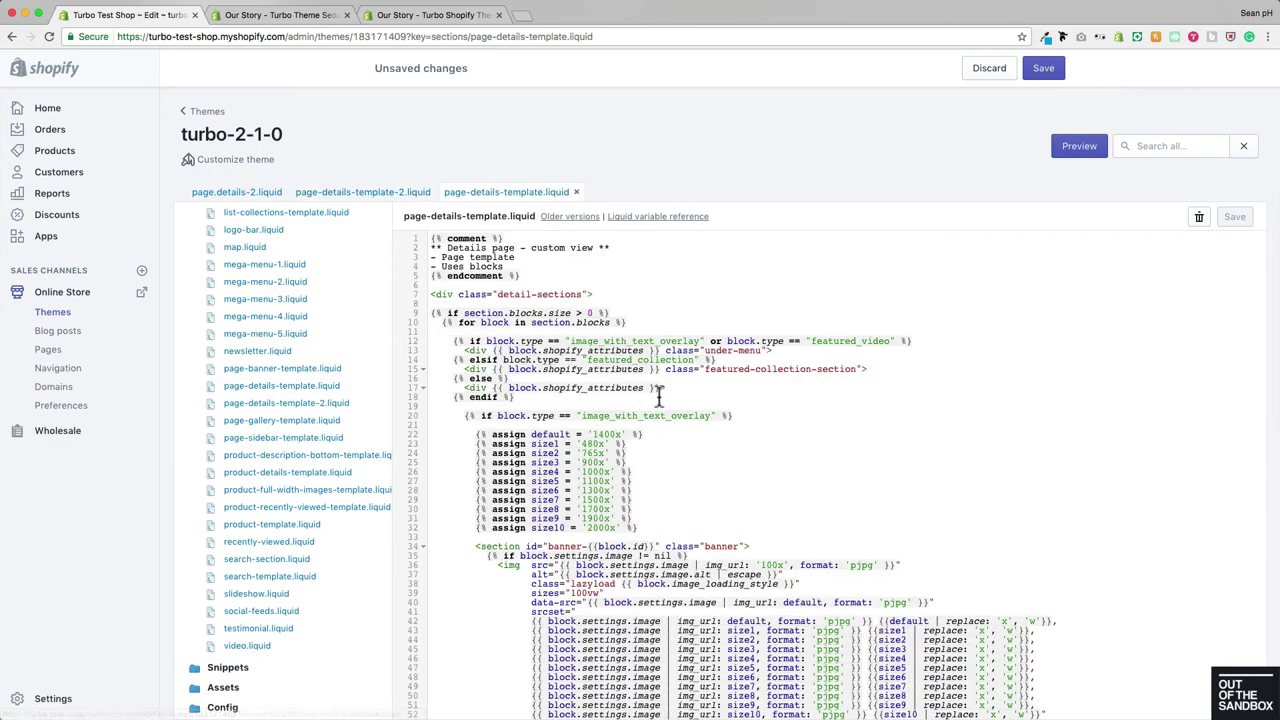
left_click(658, 396)
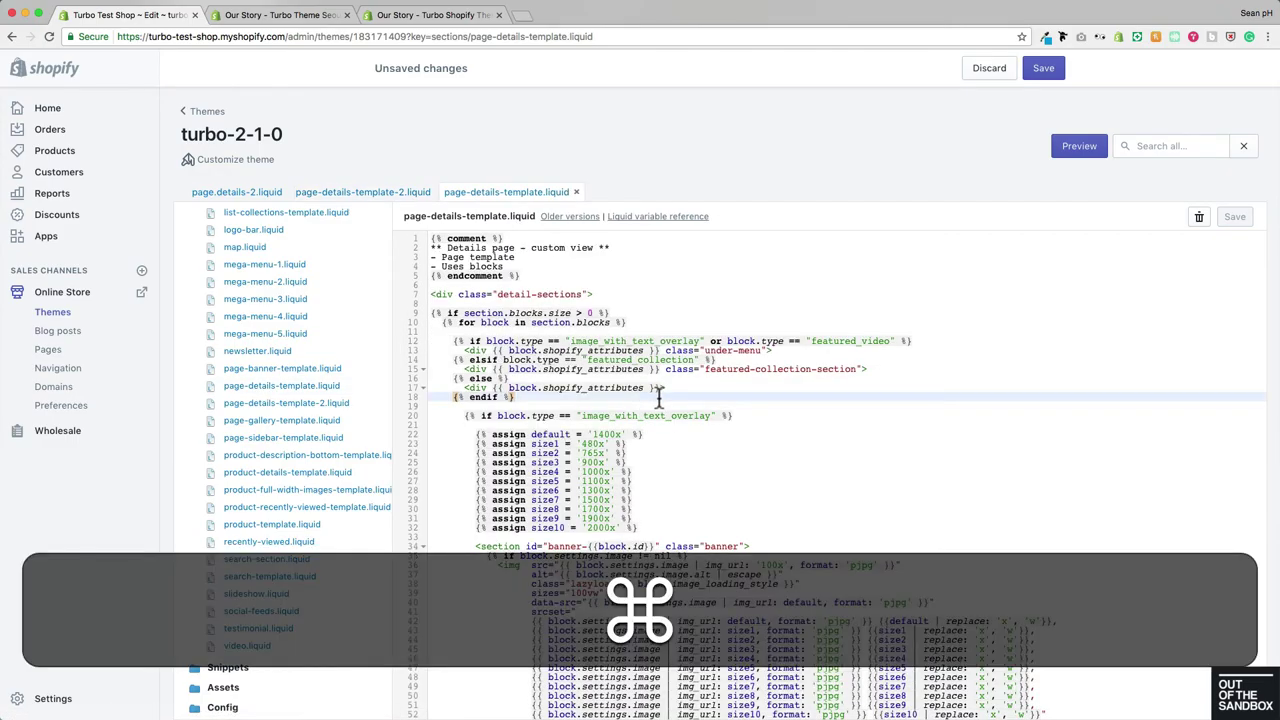
key("super+a")
key("super+c")
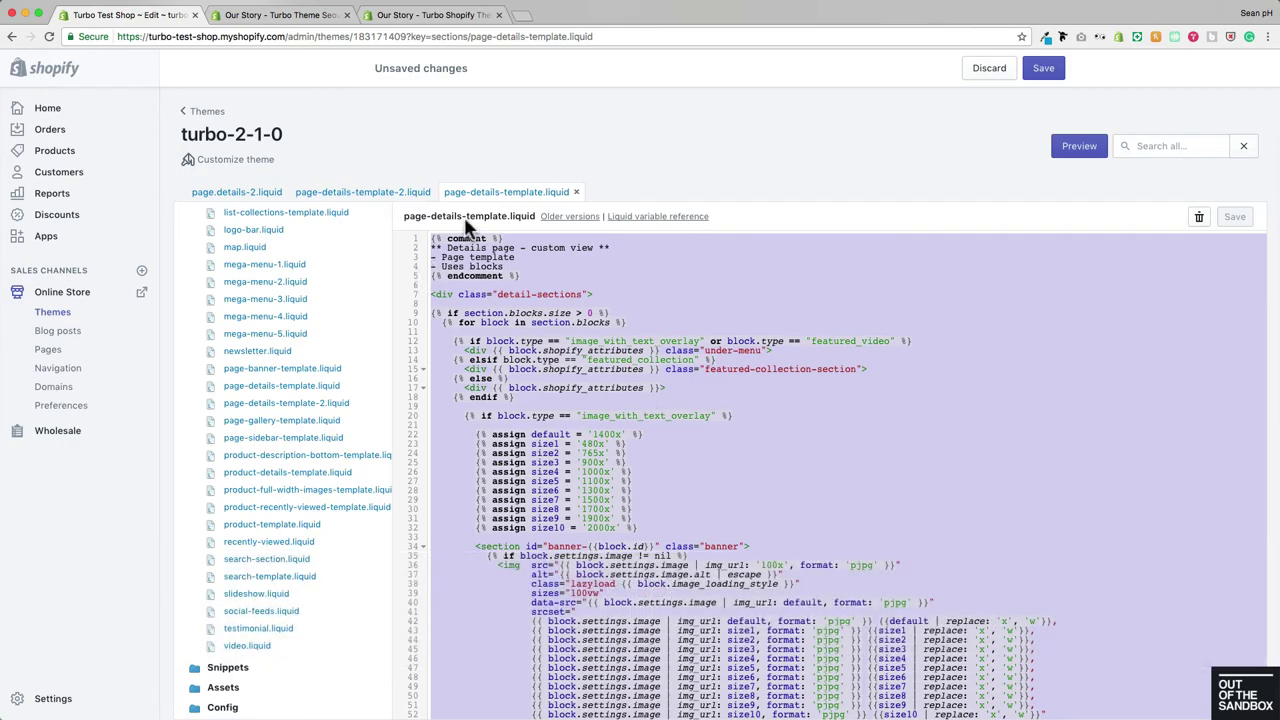
Replace the entire contents of page-details-template-2.liquid with the copied section code and save the file
left_click(350, 199)
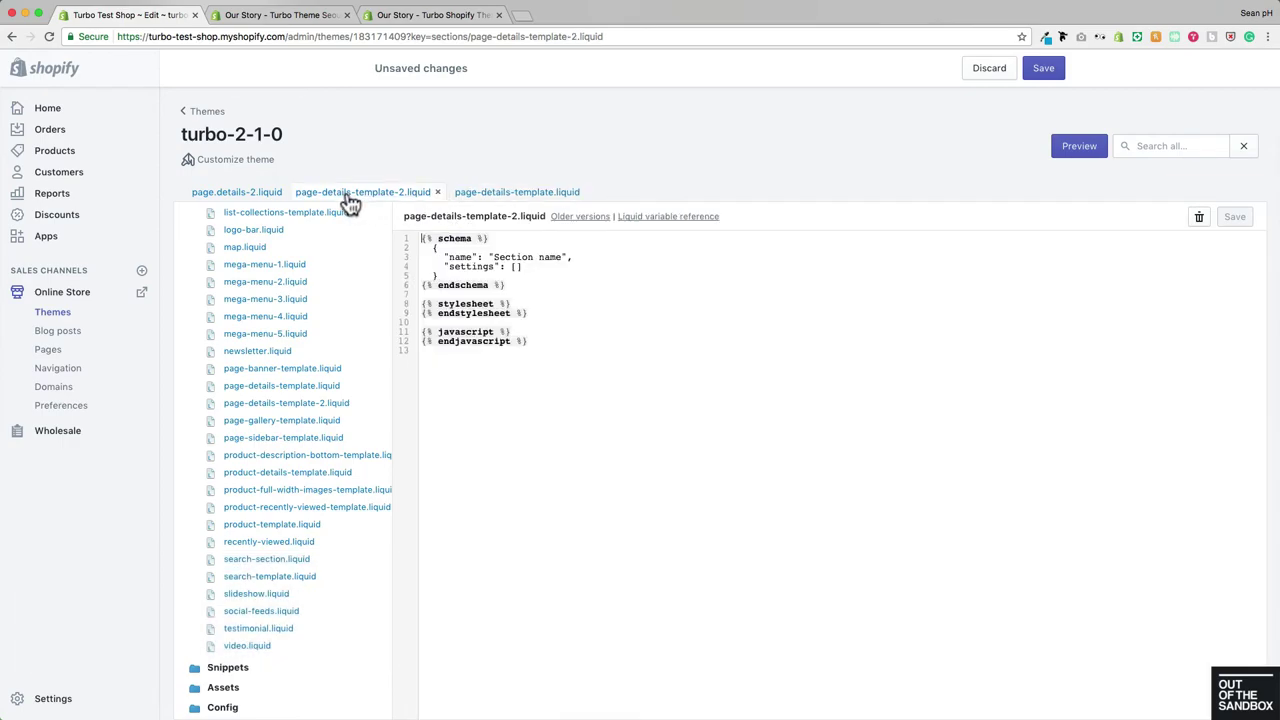
left_click(605, 352)
key("super+a")
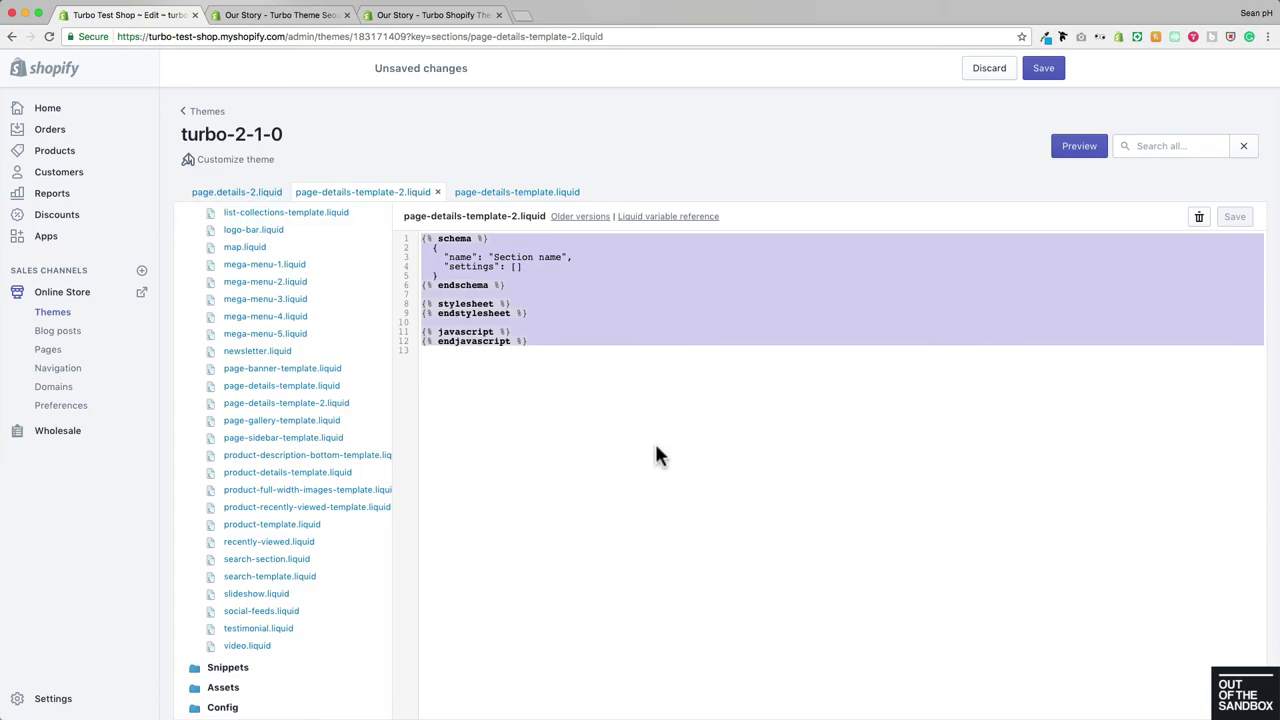
key("super+v")
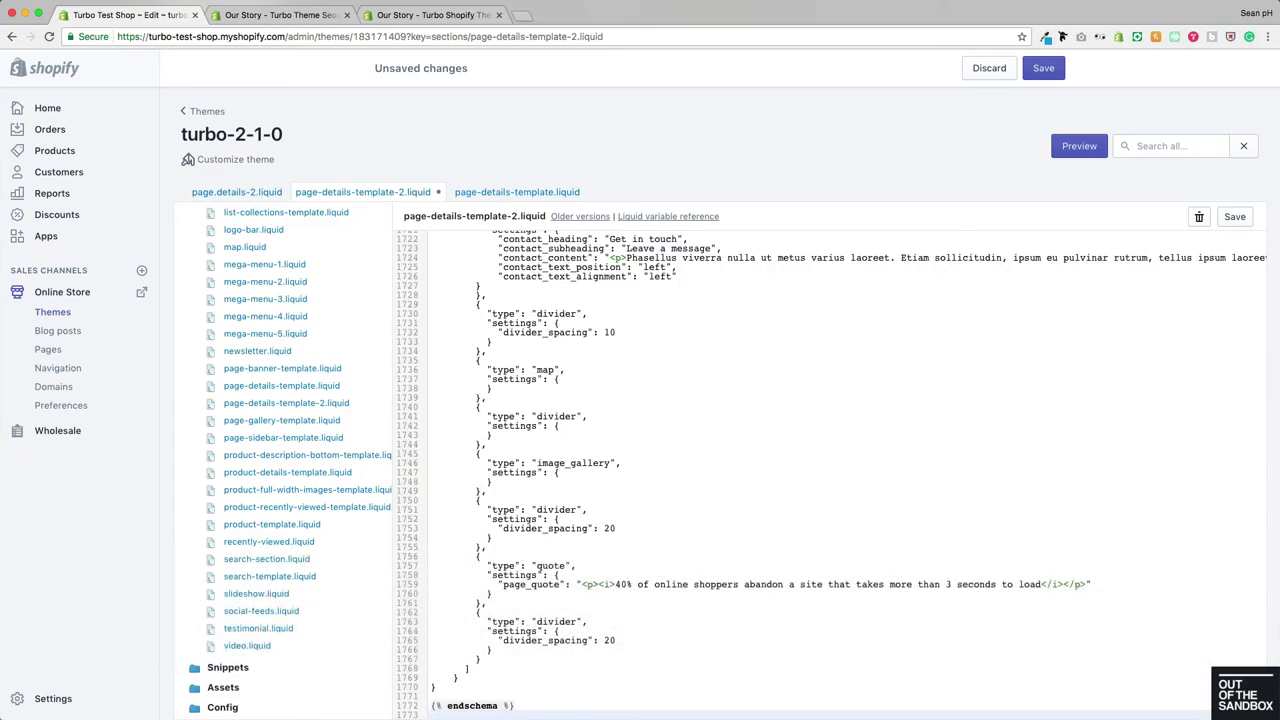
left_click(1236, 217)
Start adding a new page to the online store and open its template suffix choices
left_click(48, 352)
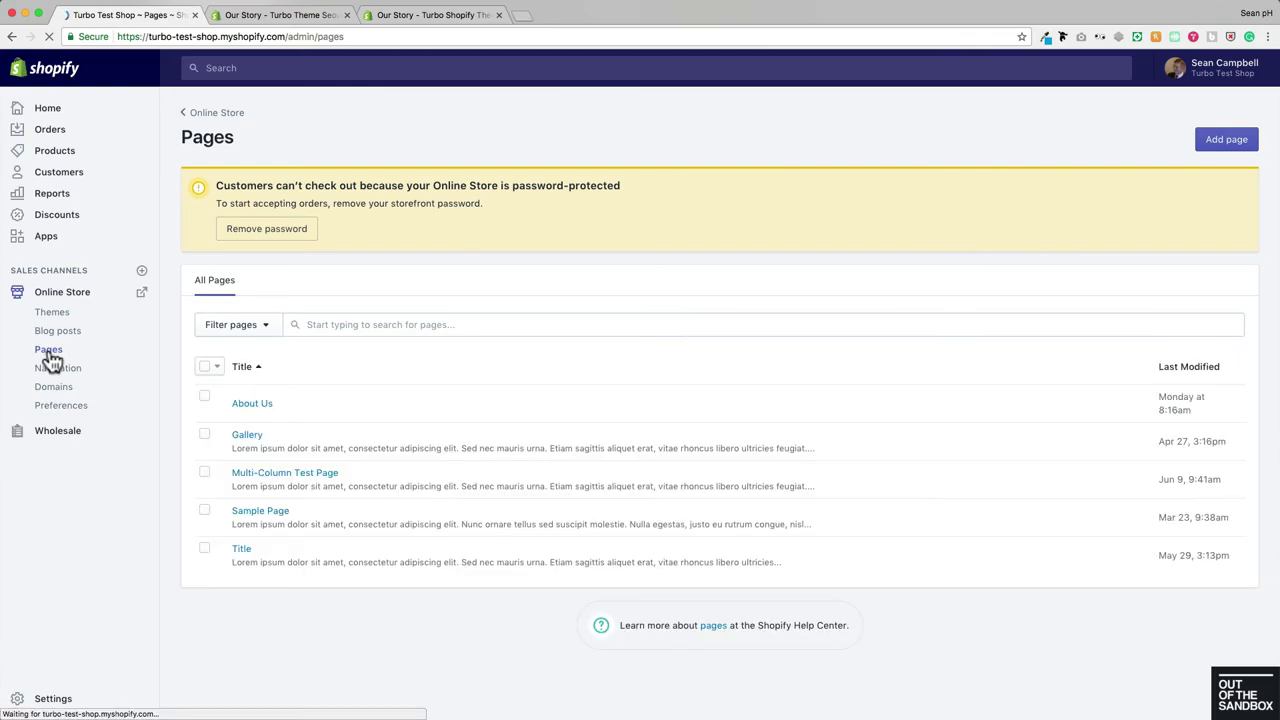
left_click(1218, 142)
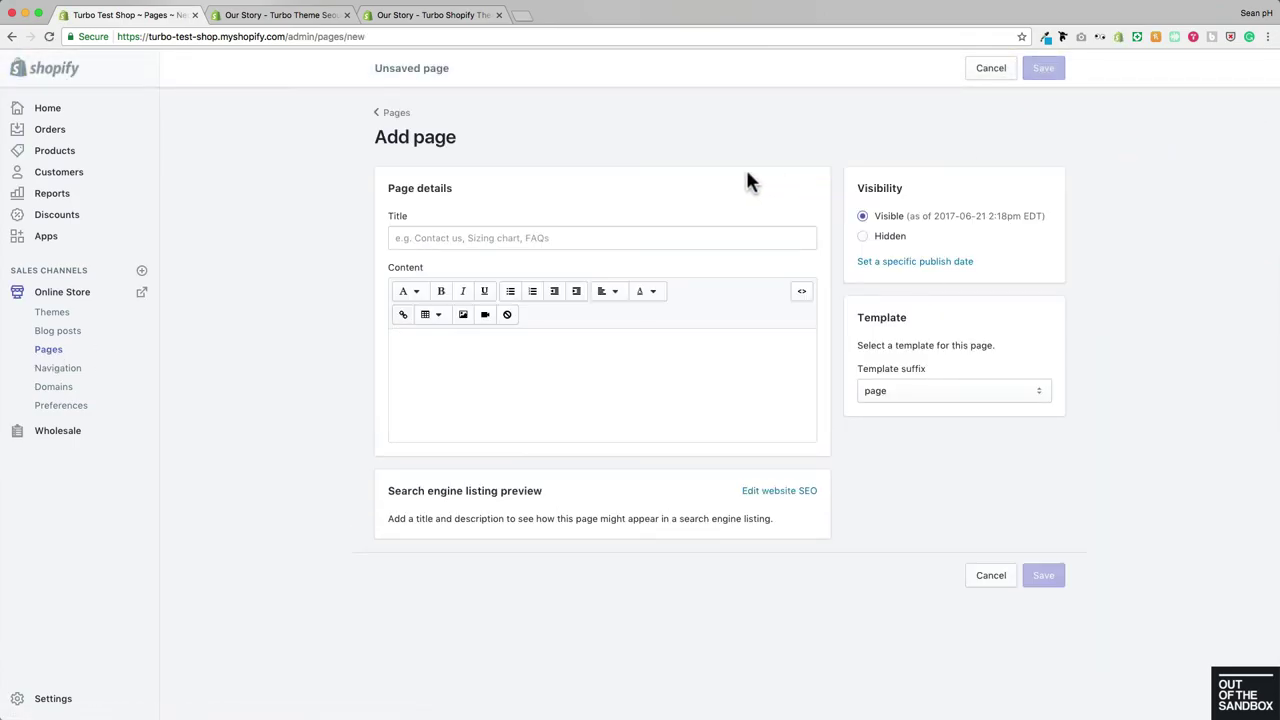
left_click(1034, 390)
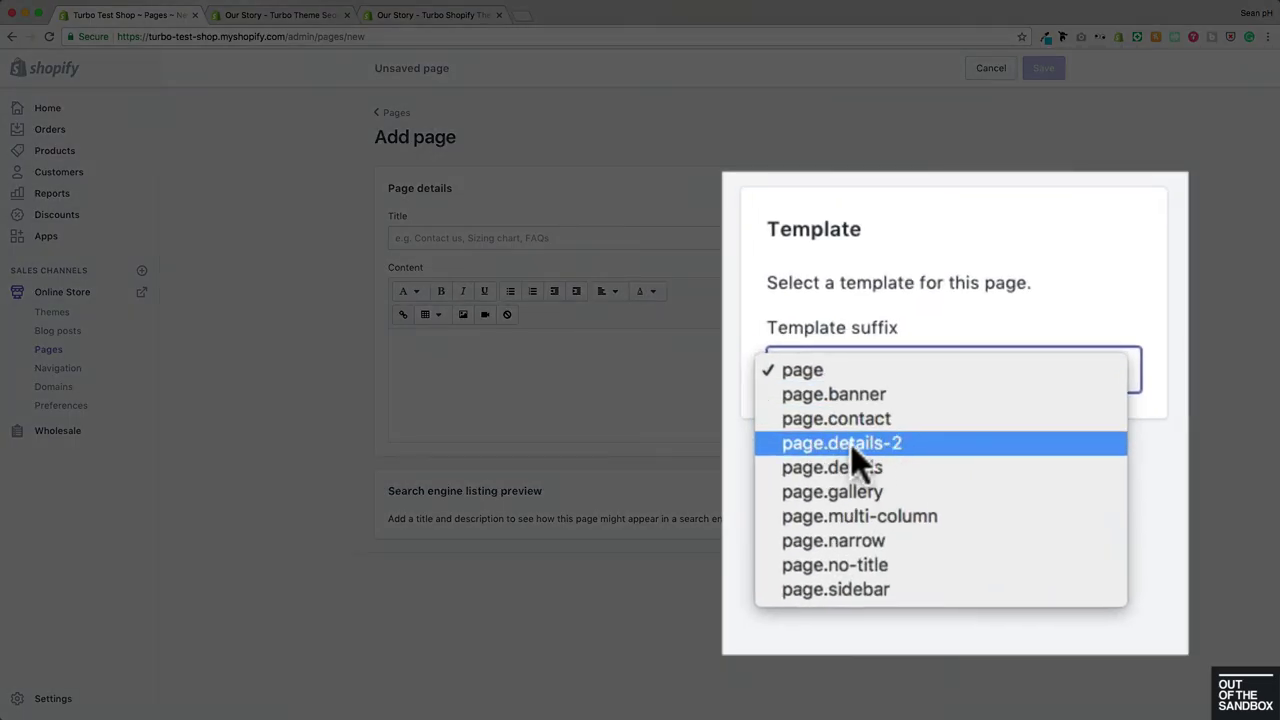